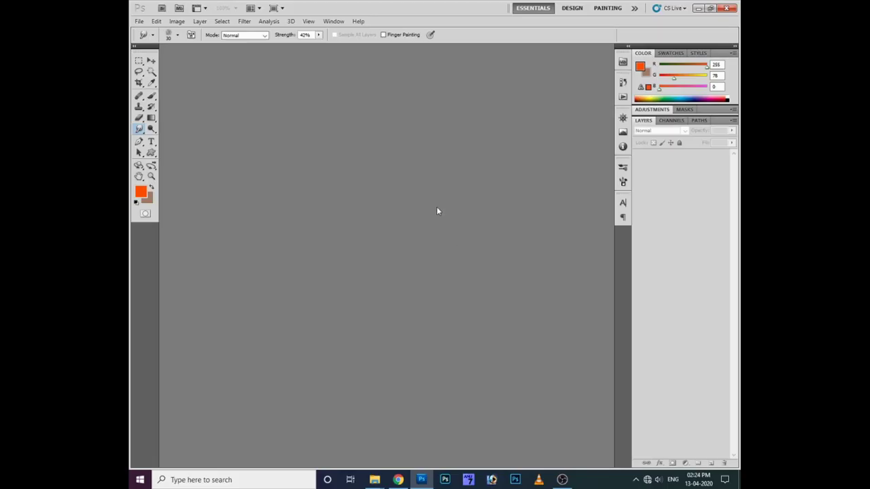
- Open the poster 02.JPG and zoom in to 100% on the face
key(v)
key(r)
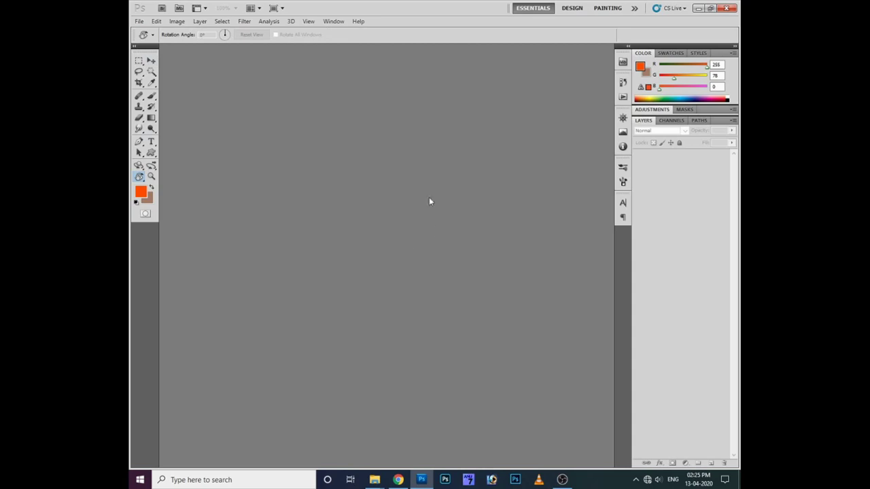
key(v)
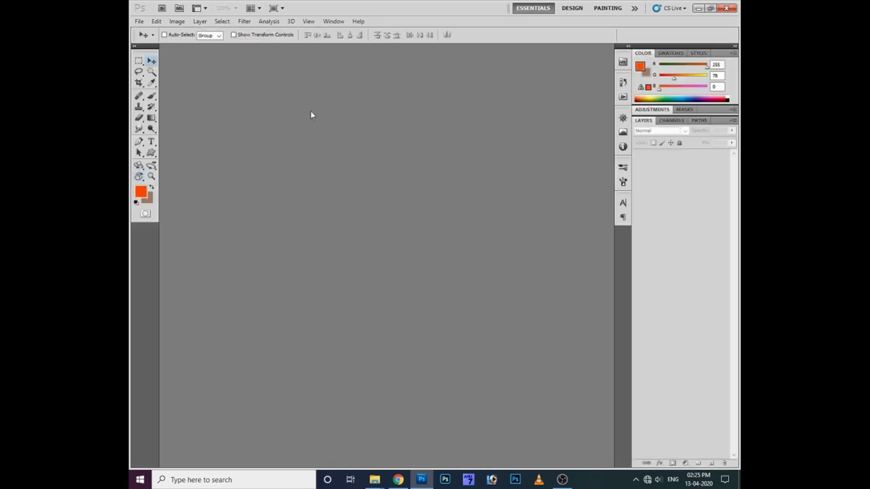
click(138, 21)
click(149, 37)
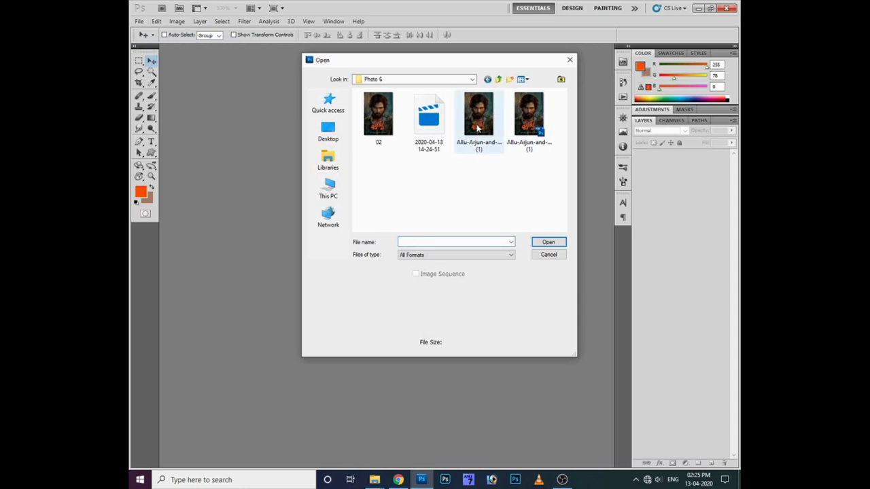
click(378, 133)
click(549, 243)
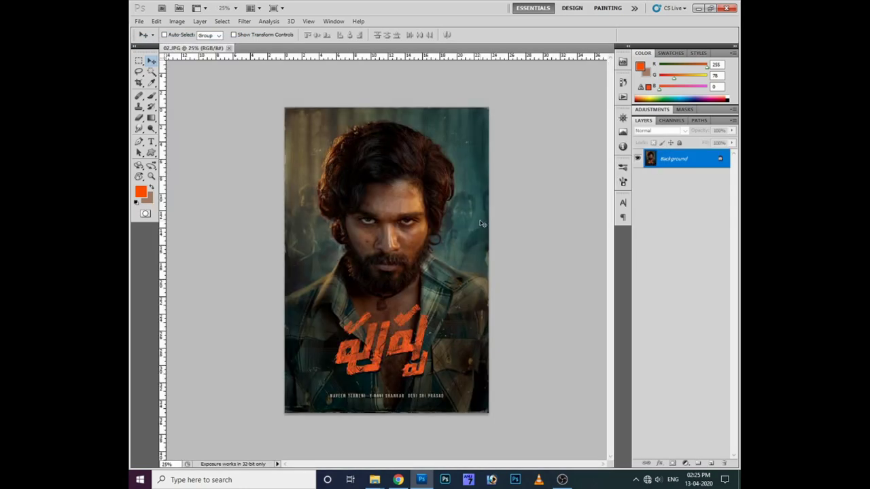
key(ctrl+plus)
key(ctrl+plus)
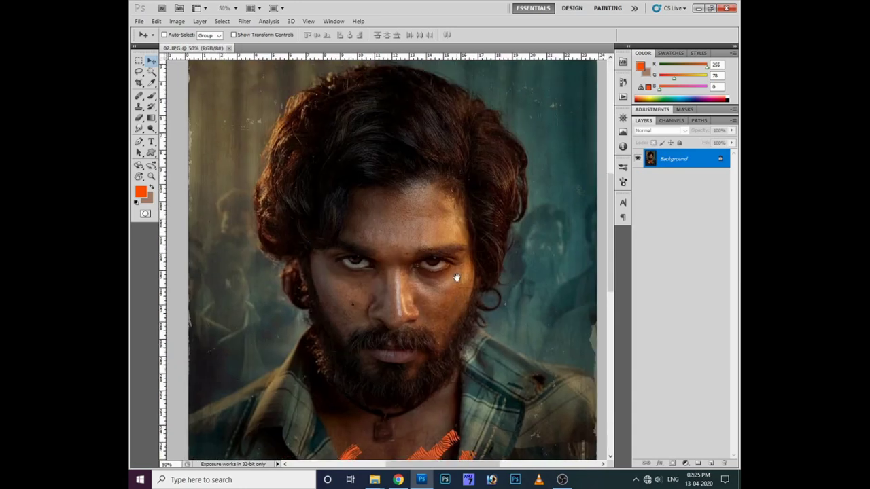
key(ctrl+plus)
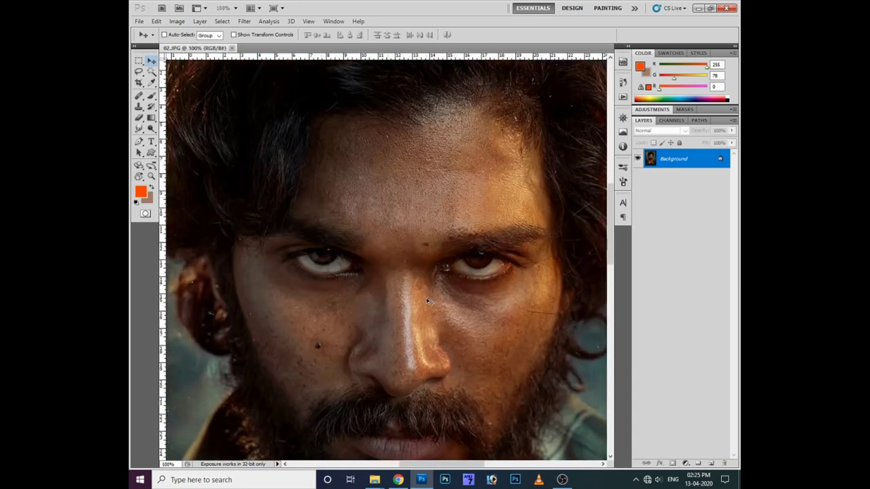
- Duplicate the photo onto Layer 1 and apply a Vibrance adjustment
key(ctrl+j)
key(alt+i)
key(a)
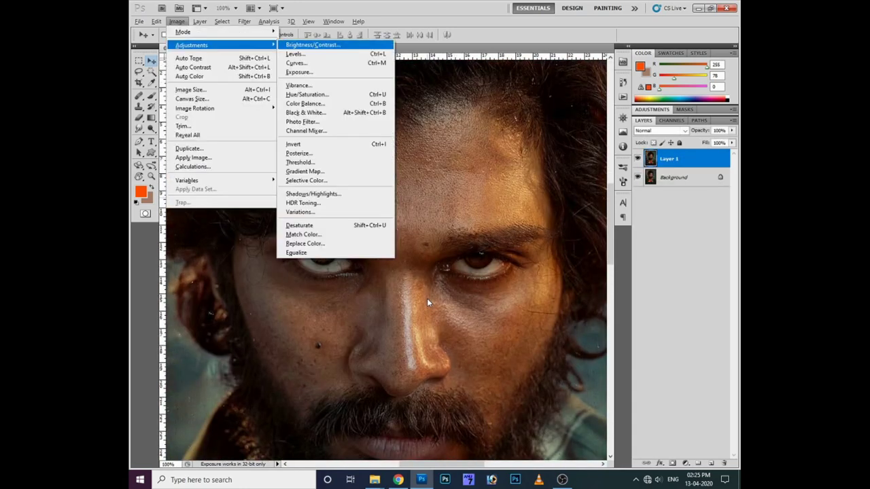
key(v)
key(Escape)
key(alt+i)
key(a)
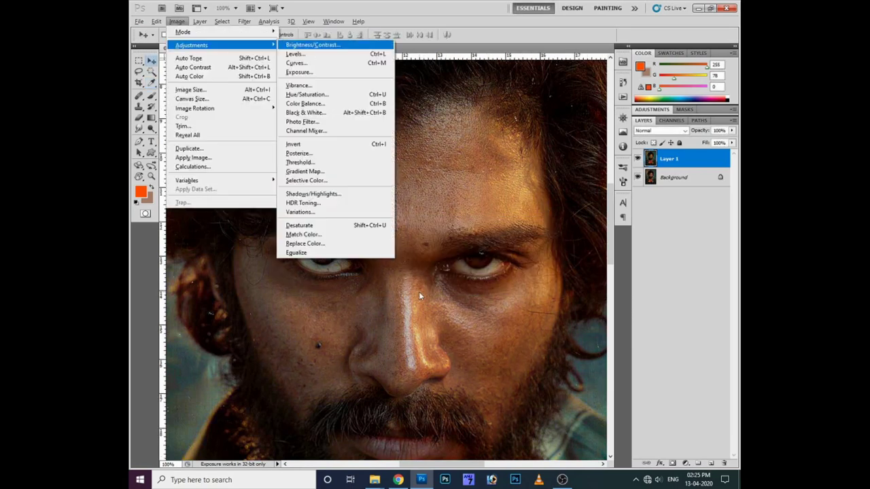
click(244, 21)
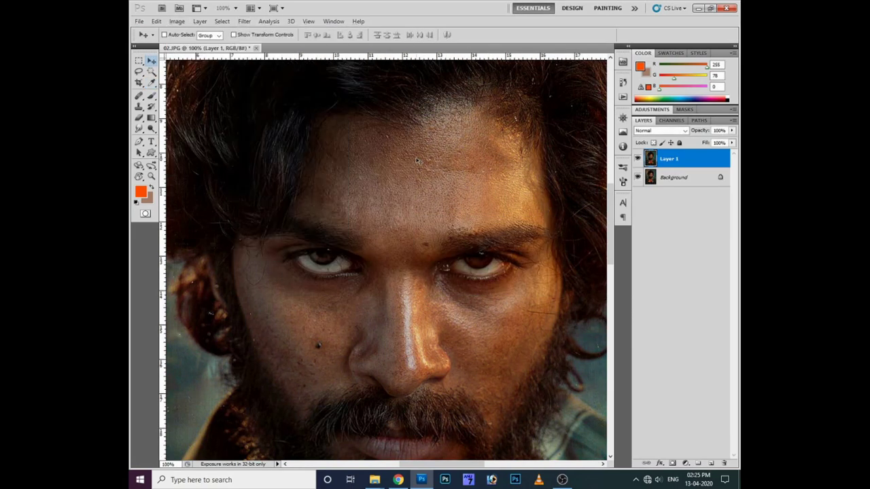
- Raise Layer 1's contrast to 33 with Brightness/Contrast, then nudge the layer slightly
key(alt+i)
key(a)
key(Return)
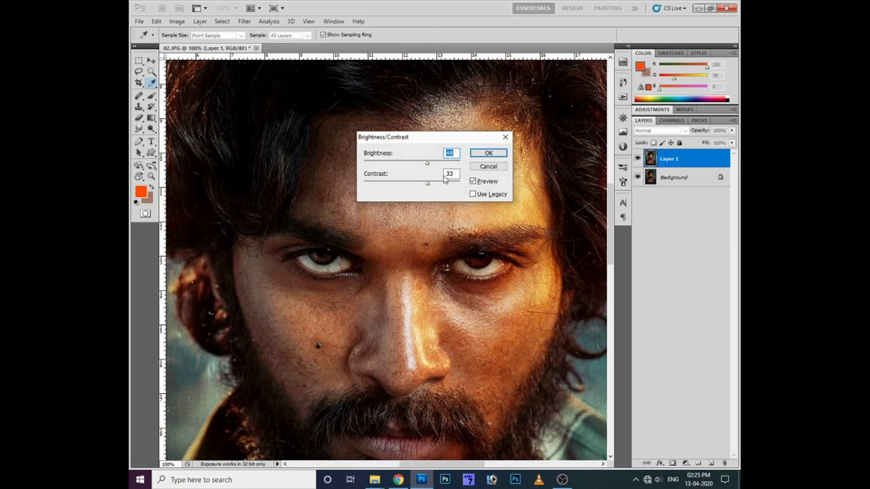
click(473, 182)
click(488, 153)
key(v)
right_click(443, 195)
drag(441, 217, 436, 214)
scroll(435, 215, up, 1)
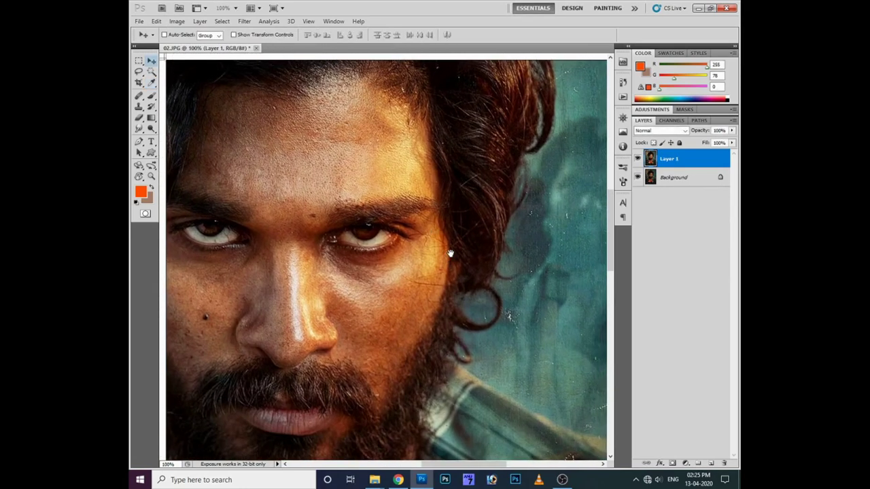
- With the Pen tool, trace the path along the hair and cheek down to the shoulder
scroll(451, 252, up, 1)
scroll(496, 252, down, 3)
scroll(496, 252, right, 3)
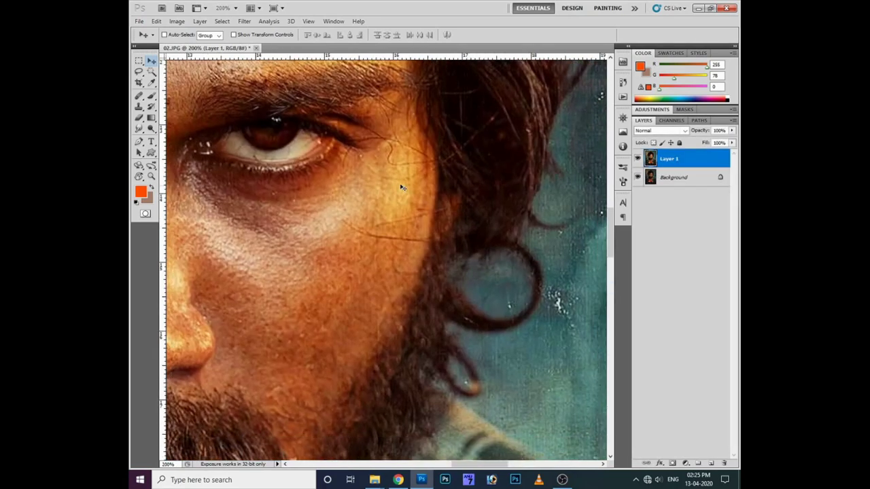
key(p)
drag(503, 310, 483, 193)
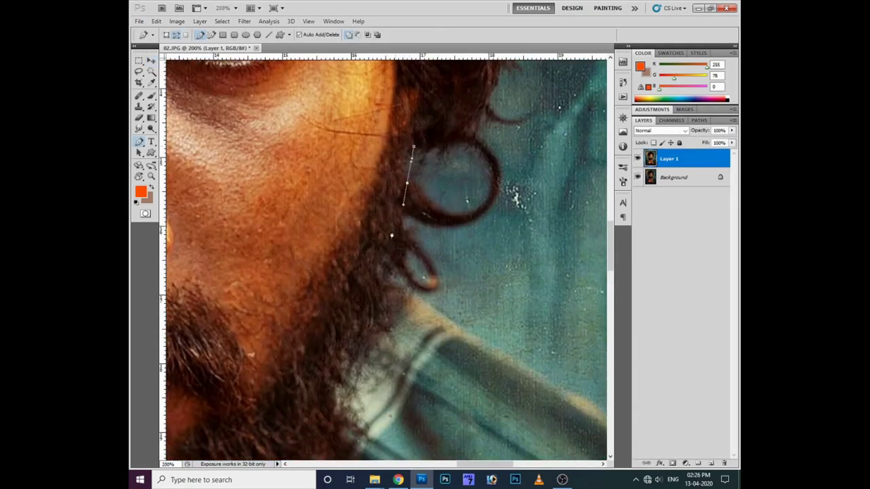
scroll(398, 256, down, 2)
scroll(396, 253, right, 3)
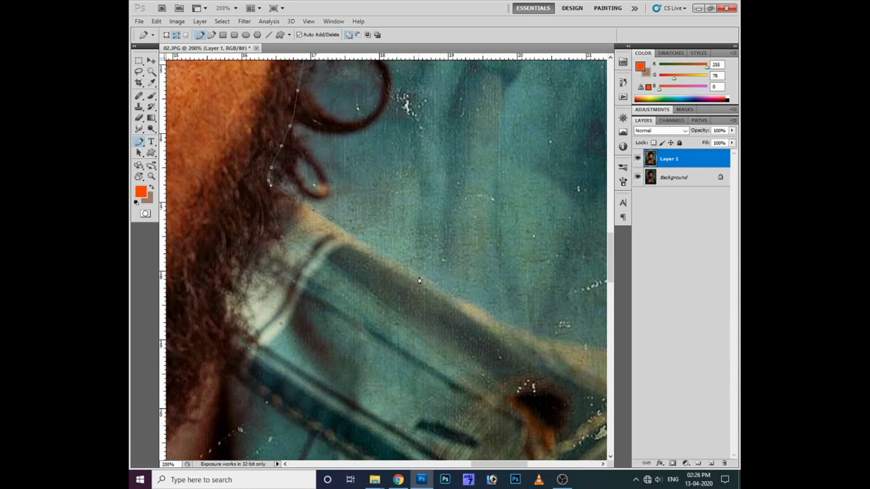
scroll(414, 279, down, 2)
scroll(415, 279, right, 3)
drag(532, 301, 370, 264)
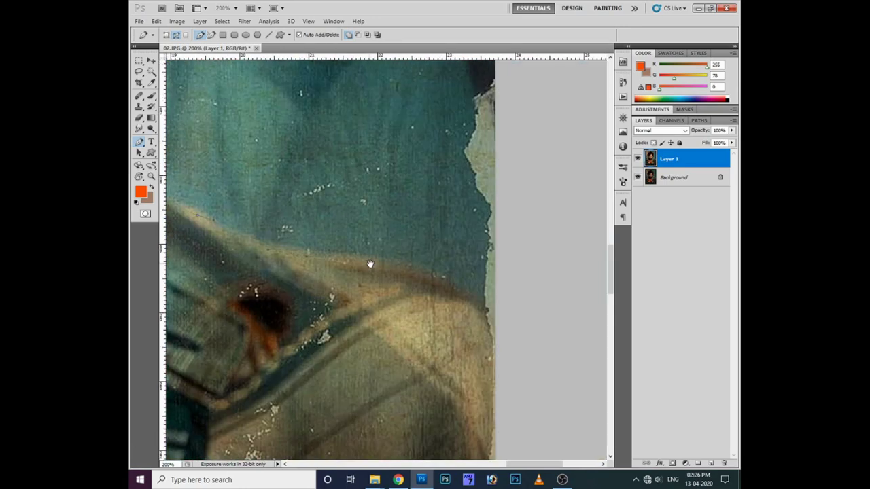
mouse_move(502, 405)
mouse_down()
mouse_move(469, 311)
mouse_move(456, 220)
mouse_move(468, 190)
mouse_up()
scroll(434, 340, down, 3)
scroll(434, 341, down, 2)
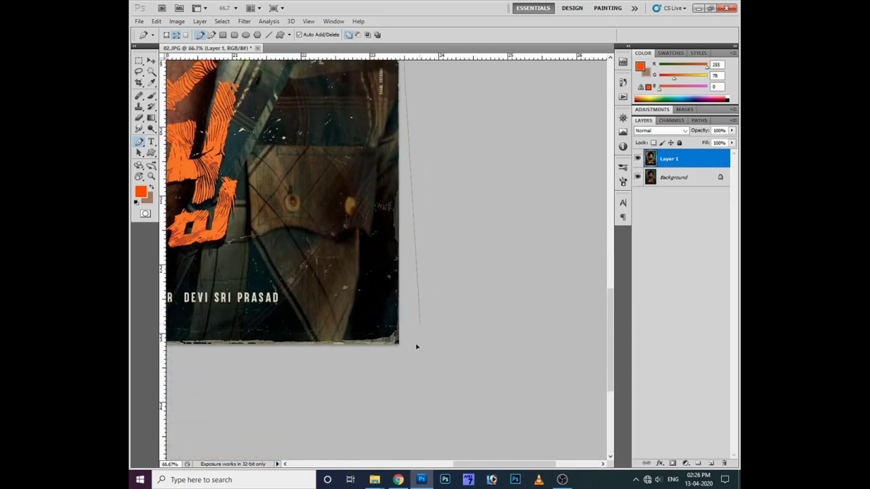
- Continue the path up around the hair outline, then zoom out to the whole poster
scroll(343, 362, left, 2)
scroll(344, 354, up, 4)
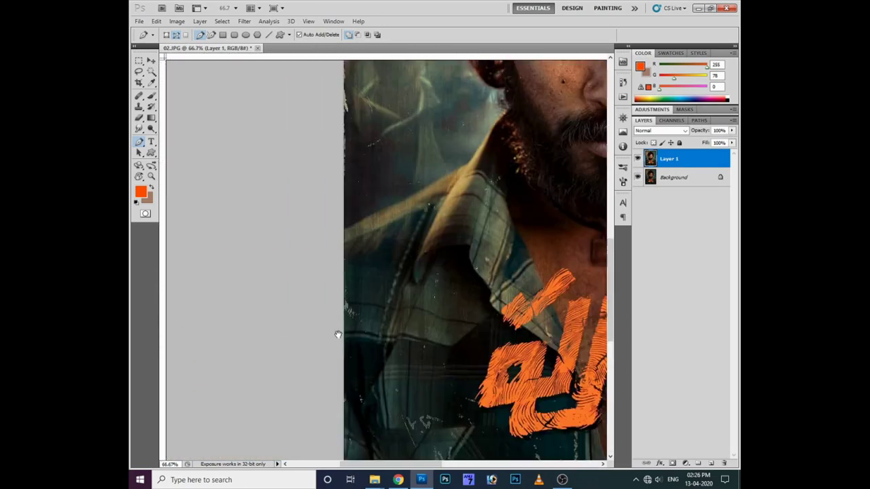
scroll(337, 333, up, 2)
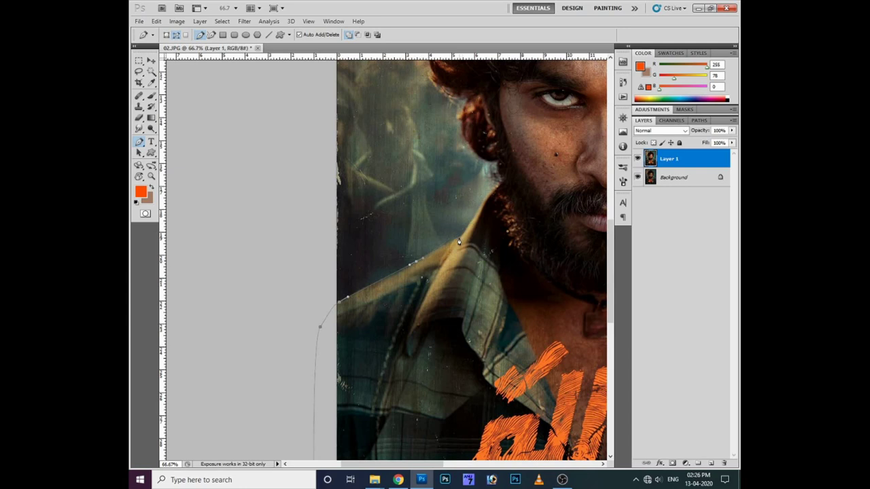
scroll(494, 165, up, 1)
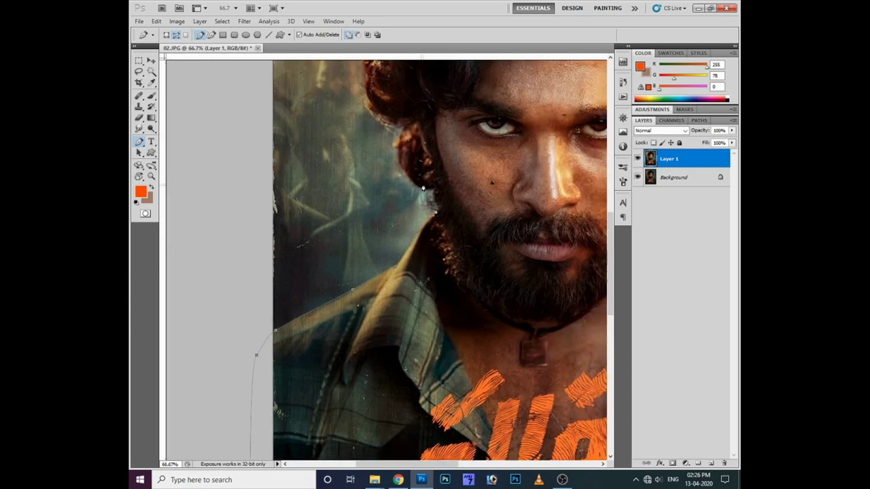
scroll(392, 225, up, 3)
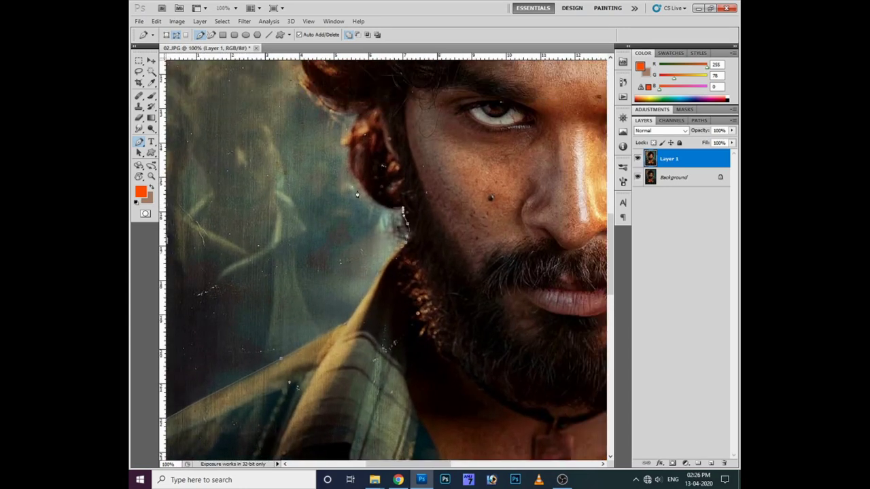
scroll(247, 305, right, 1)
scroll(247, 305, up, 2)
scroll(254, 315, up, 3)
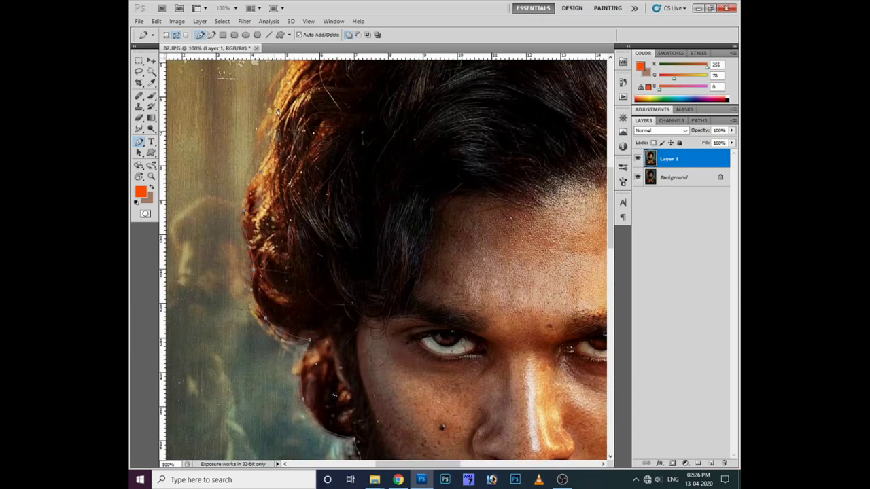
scroll(252, 235, up, 3)
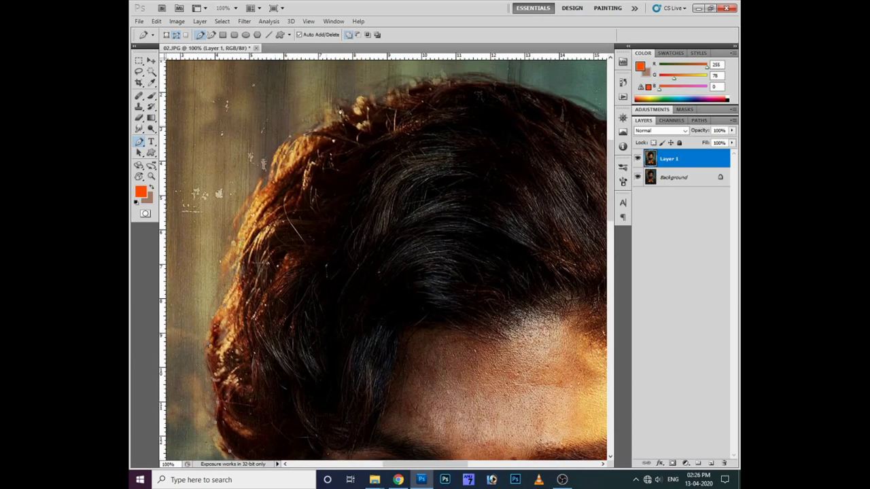
scroll(393, 99, up, 2)
scroll(296, 168, right, 2)
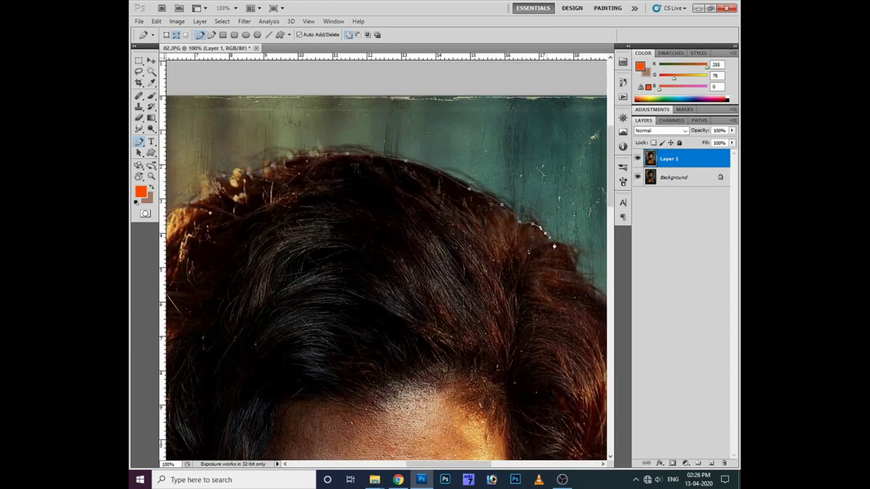
scroll(554, 246, down, 2)
scroll(389, 171, right, 3)
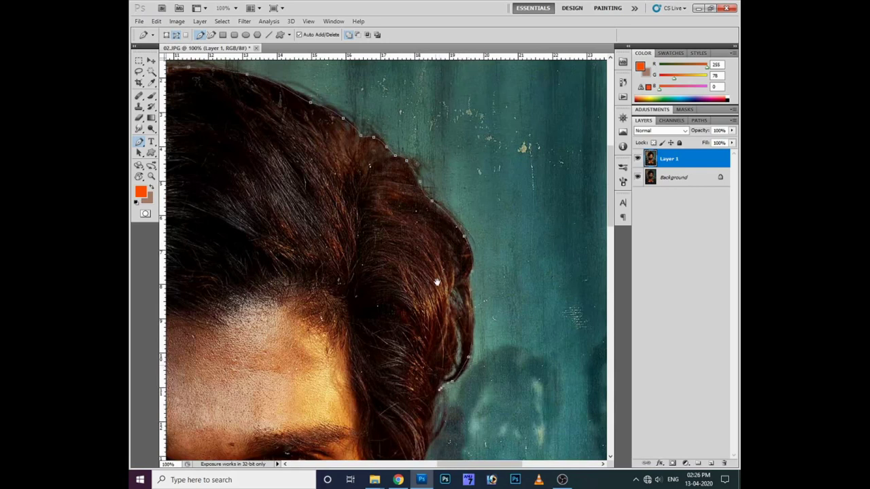
scroll(436, 282, down, 3)
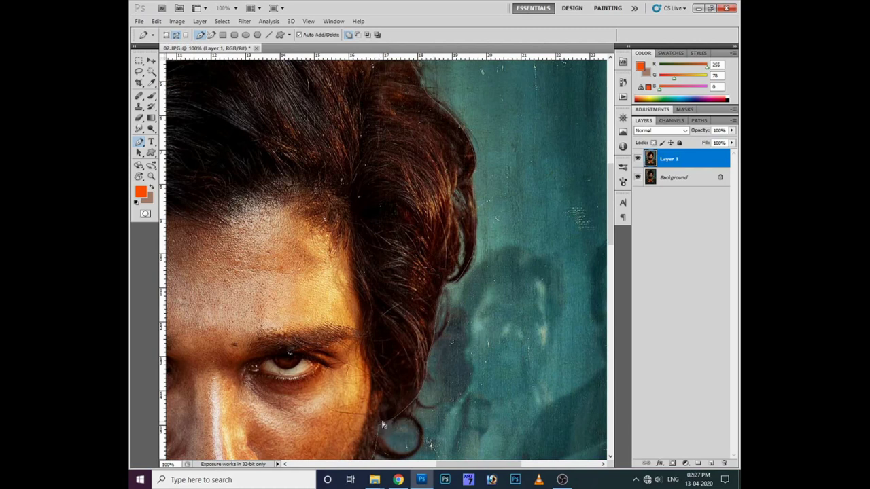
key(ctrl+minus)
key(ctrl+minus)
key(ctrl+minus)
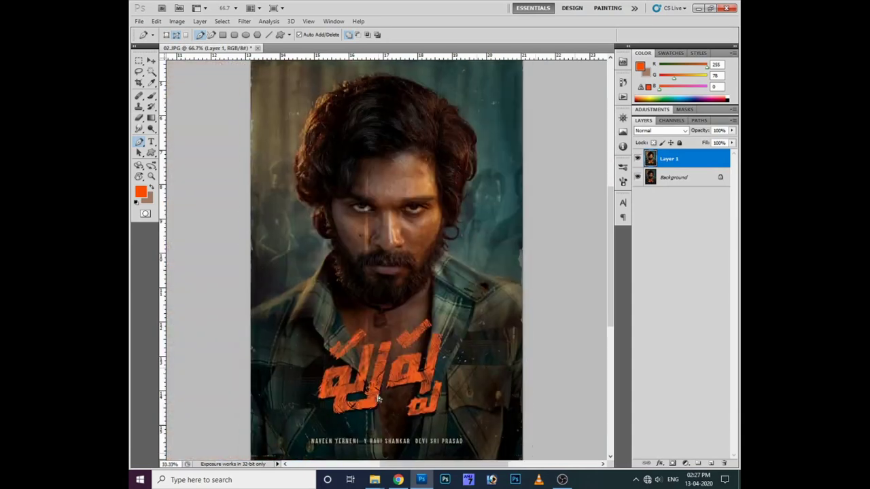
- Feather the traced selection and copy the figure onto a new Layer 2
key(shift+F6)
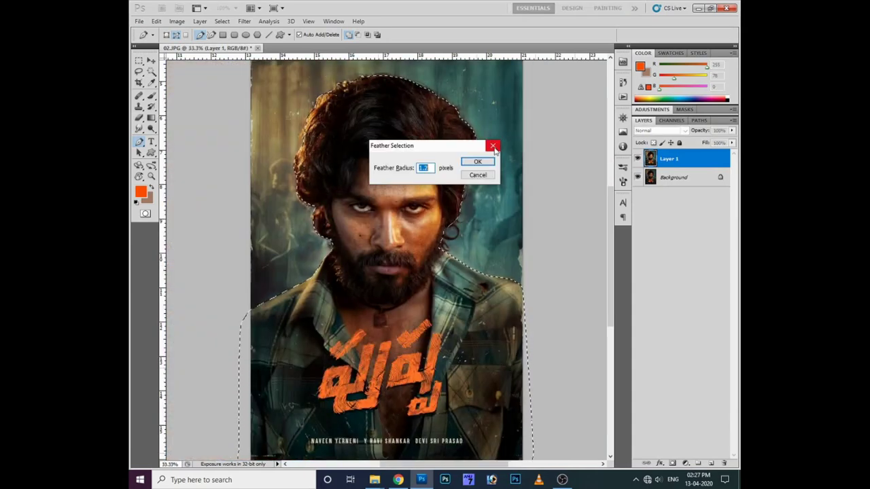
click(494, 147)
key(shift+F6)
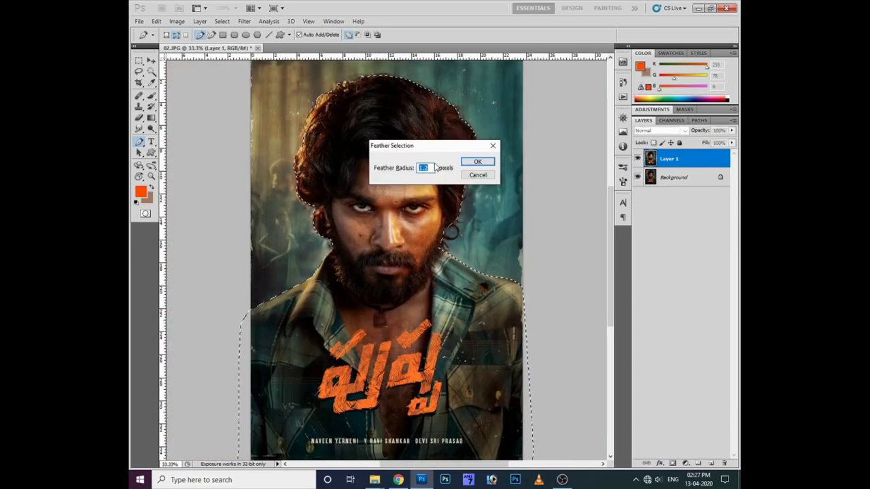
text(2)
click(477, 162)
key(ctrl+j)
key(ctrl+j)
- Zoom to 66.7% and duplicate Layer 2 into a new copy above it
click(670, 176)
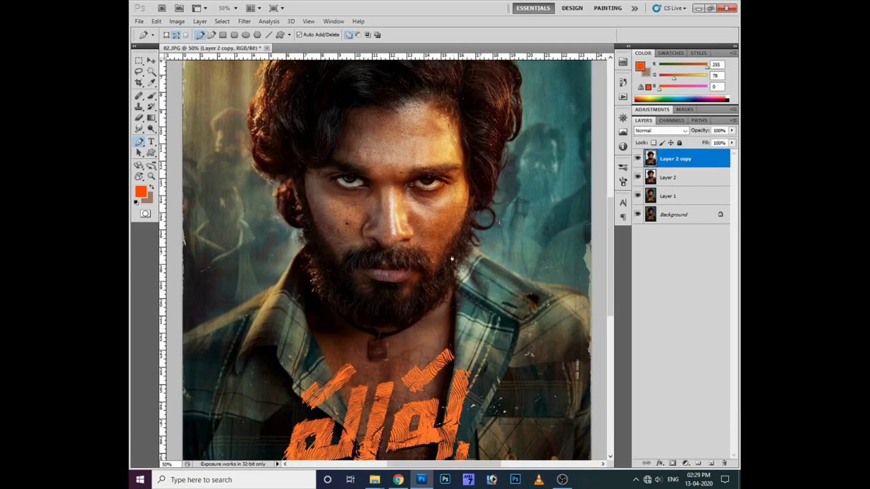
key(ctrl+plus)
key(v)
mouse_move(483, 193)
mouse_down()
mouse_move(486, 320)
mouse_move(477, 239)
mouse_up()
click(670, 177)
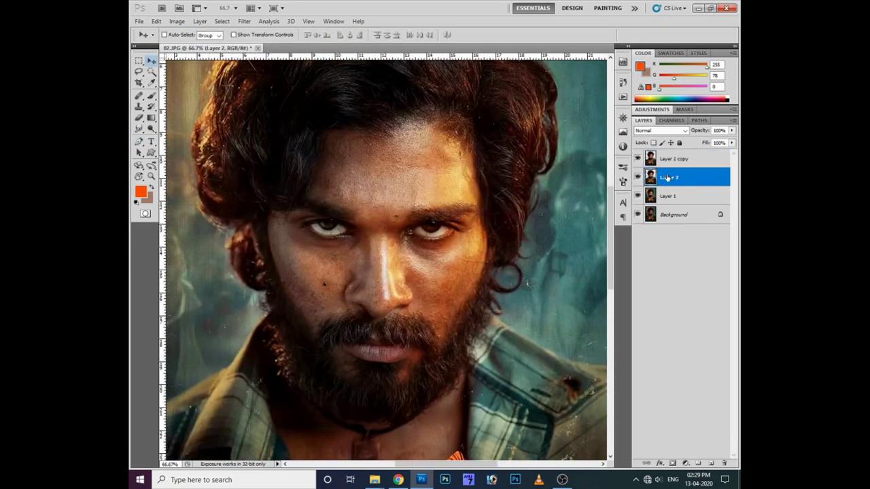
key(ctrl+j)
- Fill the new layer with cyan as the foreground colour
click(142, 193)
drag(447, 390, 448, 371)
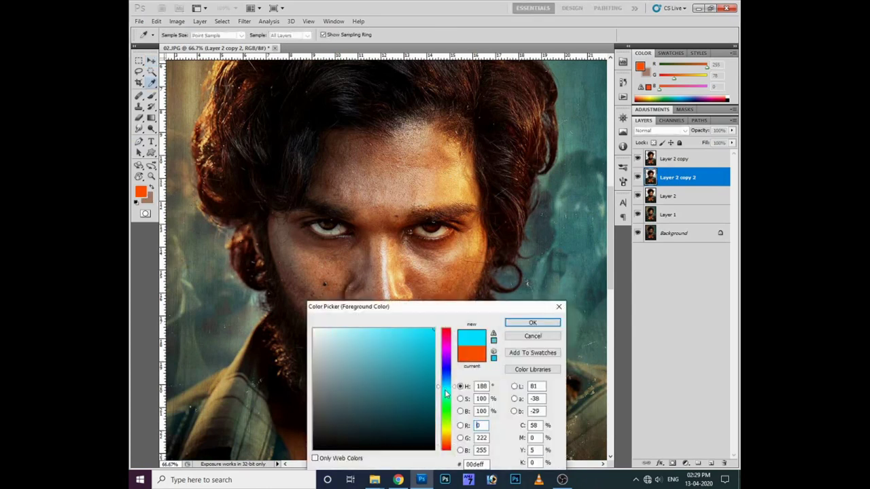
click(522, 324)
key(ctrl+BackSpace)
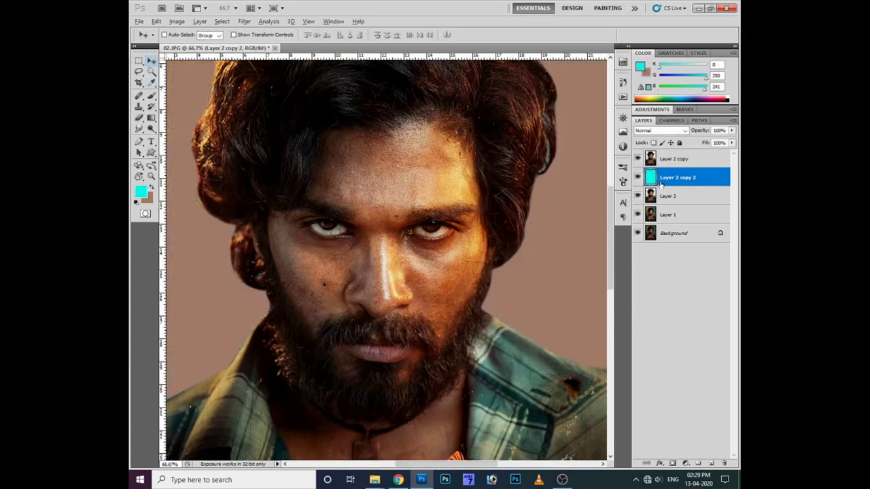
key(alt+BackSpace)
key(ctrl+minus)
key(alt+bracketright)
- Resize the image to 8 inches wide in Image Size
key(ctrl+alt+i)
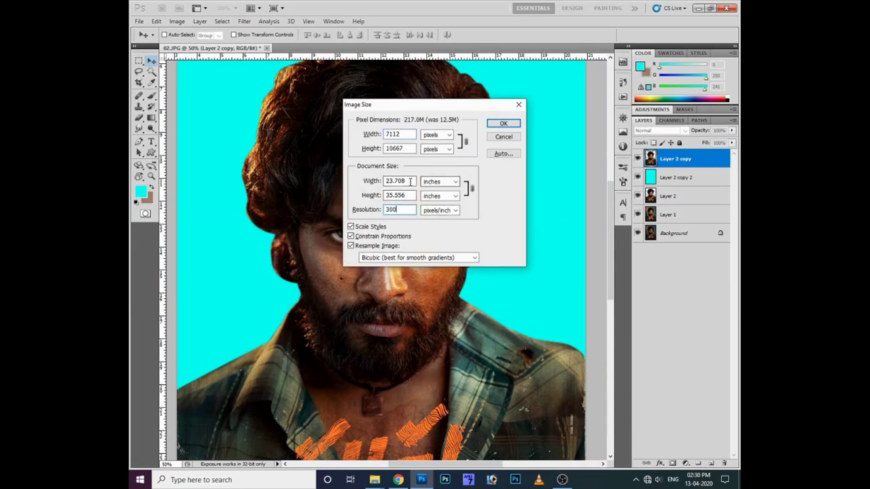
text(8)
key(Return)
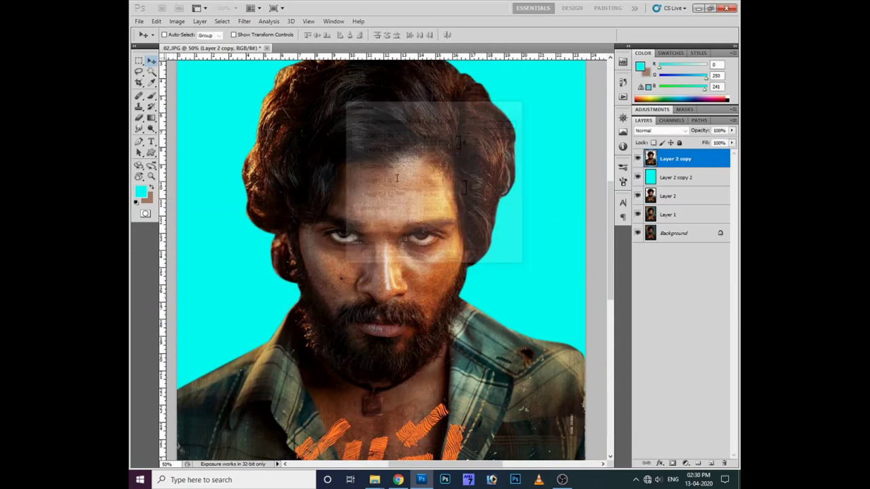
right_click(458, 218)
key(Escape)
- Zoom in closely on the nose
key(ctrl+plus)
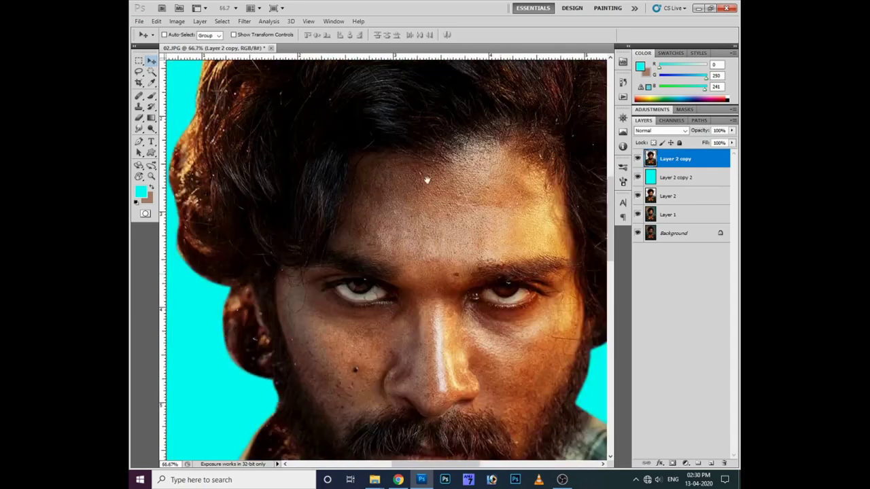
key(ctrl+plus)
key(ctrl+plus)
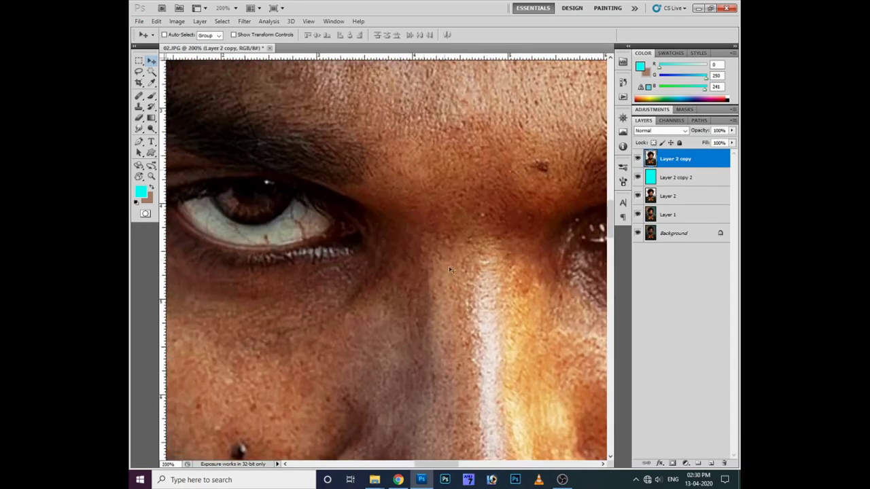
key(ctrl+plus)
key(ctrl+minus)
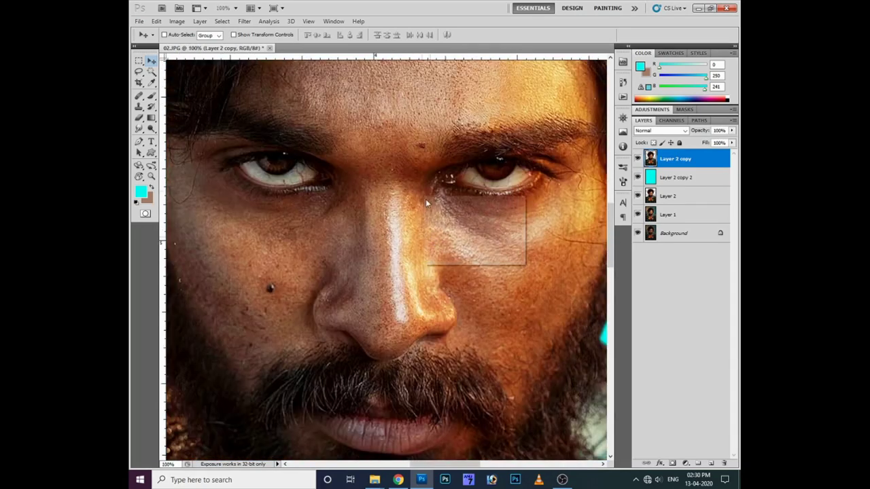
click(177, 22)
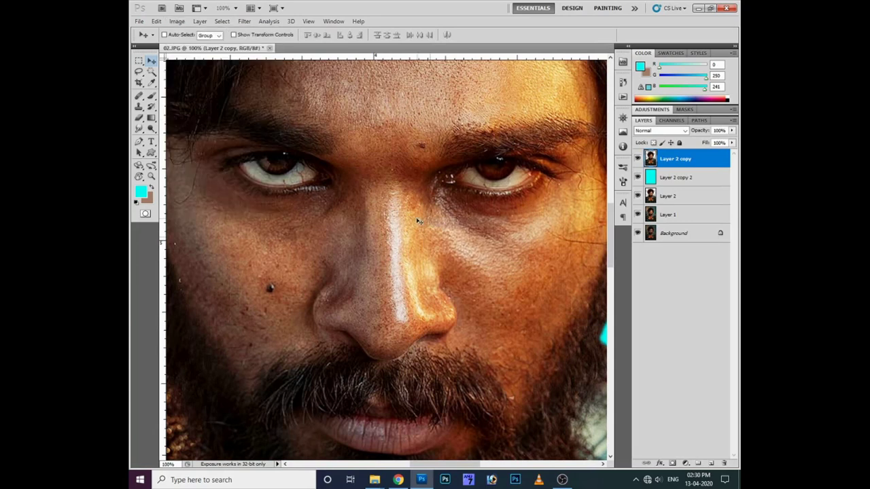
key(ctrl+plus)
- Pick a Smudge brush and smooth the forehead skin up and leftward
key(r)
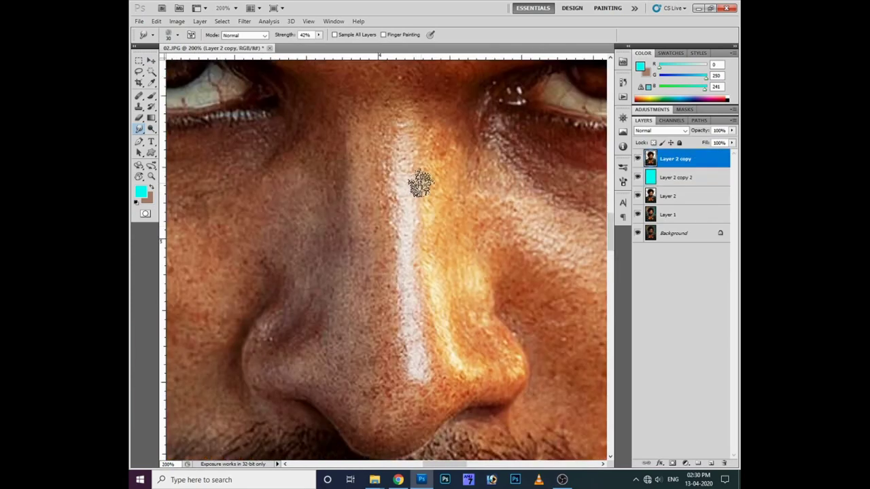
right_click(422, 179)
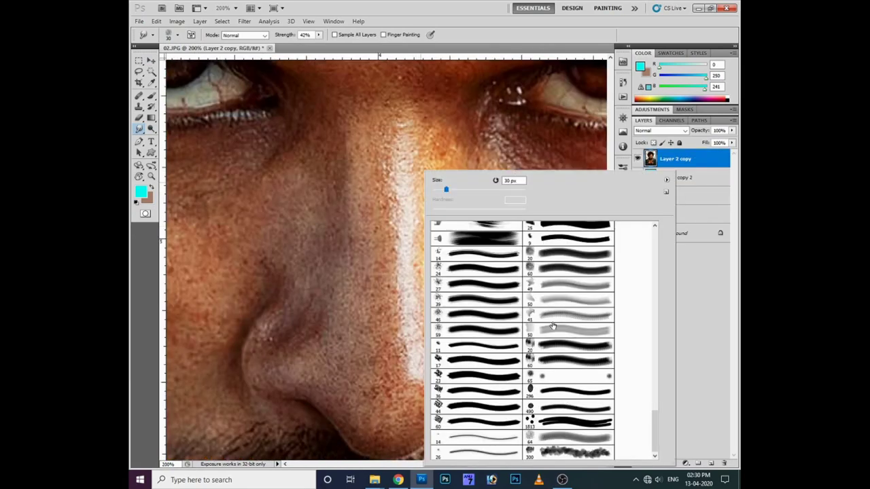
double_click(547, 378)
drag(445, 203, 408, 207)
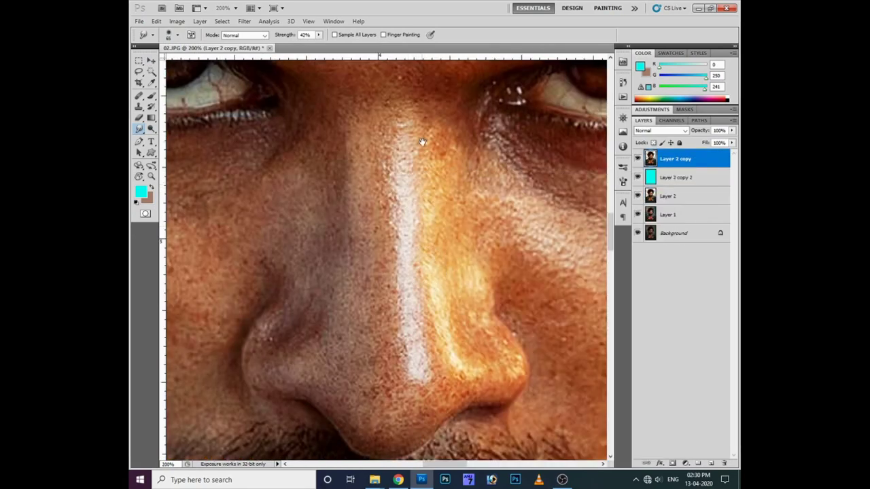
scroll(421, 203, up, 5)
mouse_move(415, 164)
mouse_down()
mouse_move(485, 181)
mouse_move(396, 206)
mouse_move(397, 174)
mouse_move(380, 136)
mouse_up()
scroll(401, 204, up, 1)
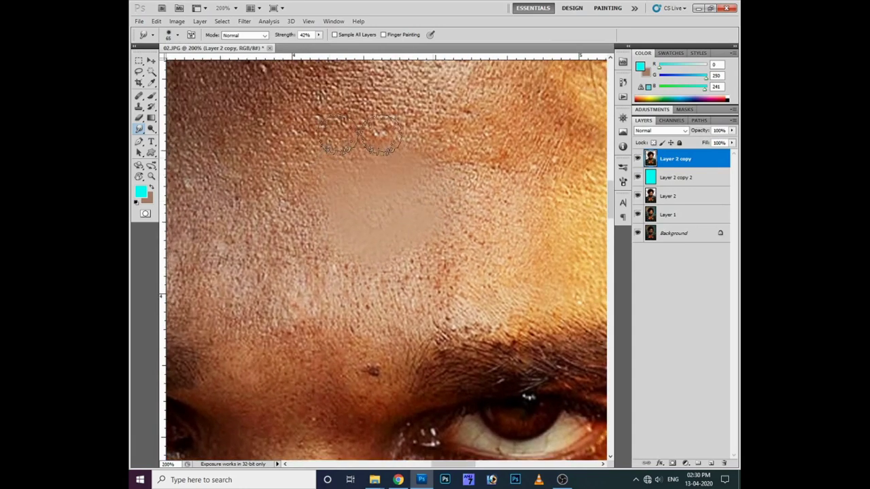
mouse_move(442, 214)
mouse_down()
mouse_move(449, 257)
mouse_move(492, 233)
mouse_up()
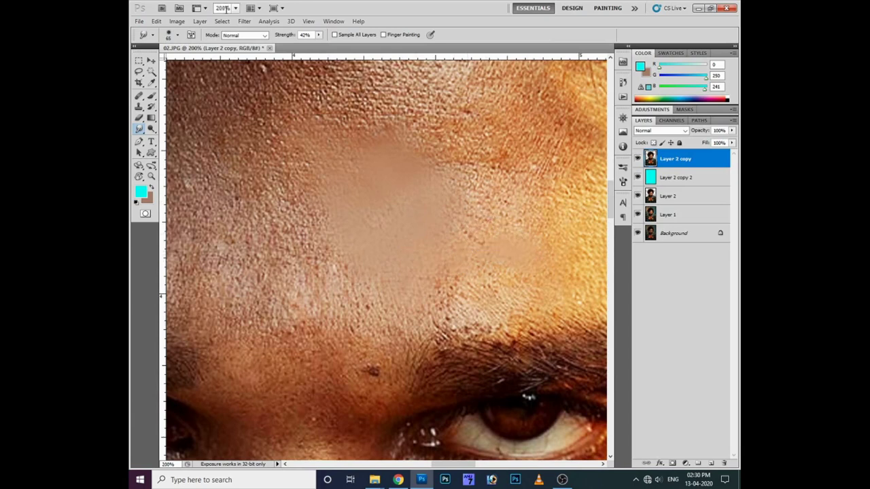
mouse_move(464, 190)
mouse_down()
mouse_move(349, 171)
mouse_move(355, 202)
mouse_move(283, 194)
mouse_move(363, 257)
mouse_up()
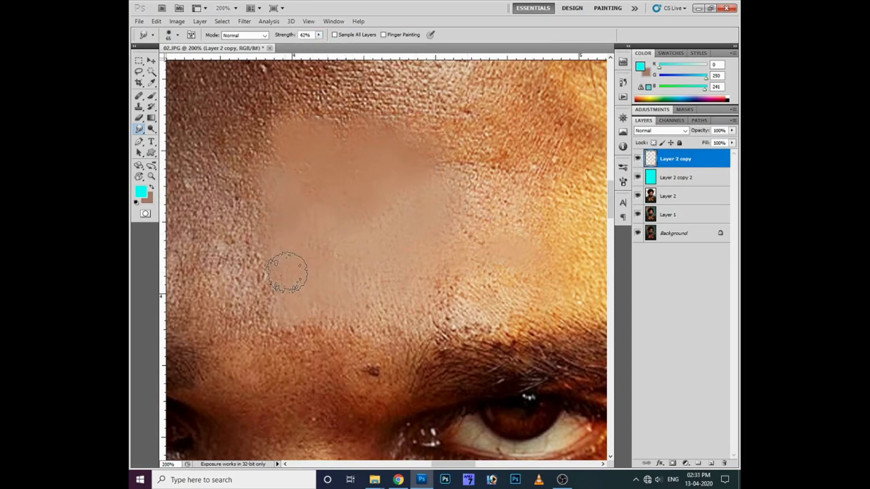
- Switch to a smaller brush shape and smudge a streak down the forehead
right_click(379, 268)
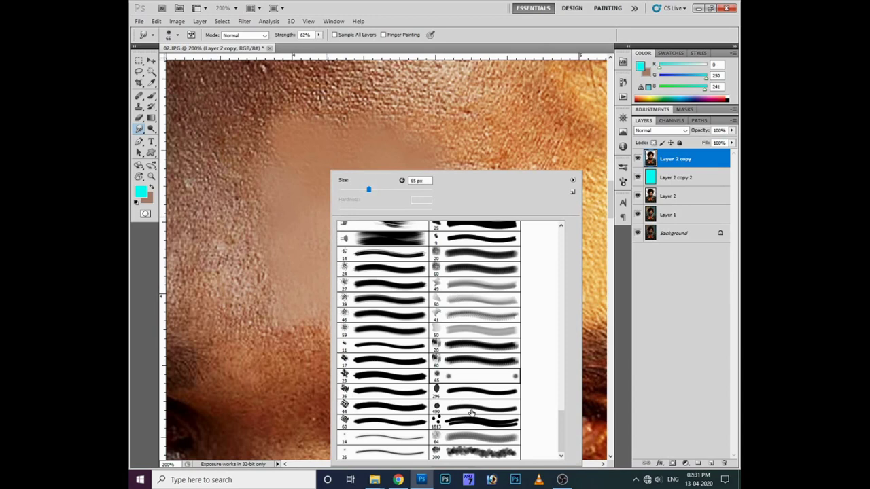
click(471, 413)
key(bracketleft)
key(bracketleft)
key(bracketleft)
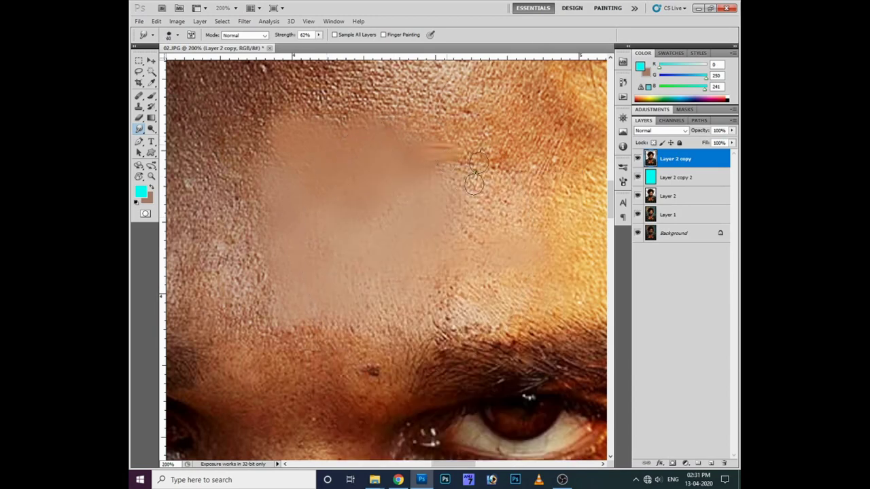
scroll(419, 202, down, 1)
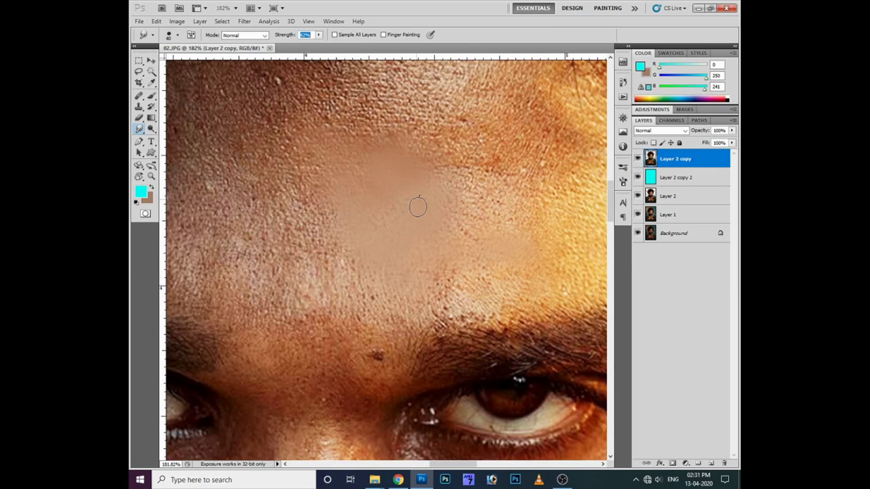
drag(295, 235, 320, 231)
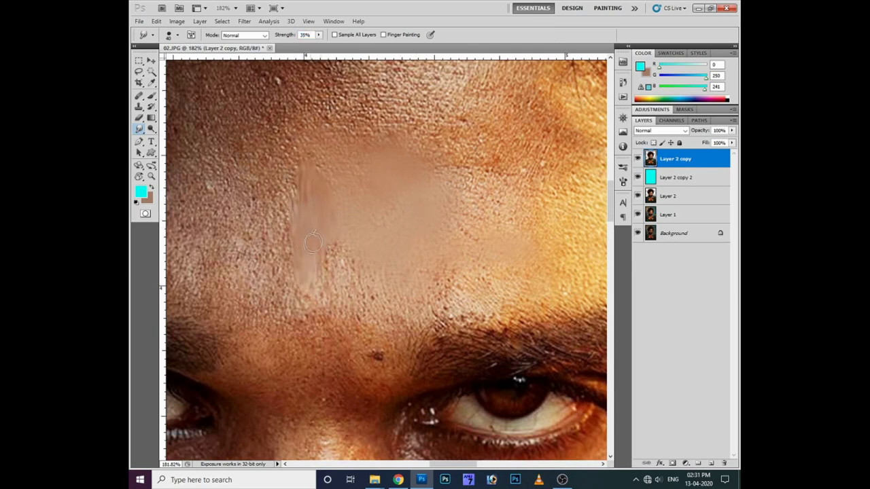
drag(359, 266, 385, 304)
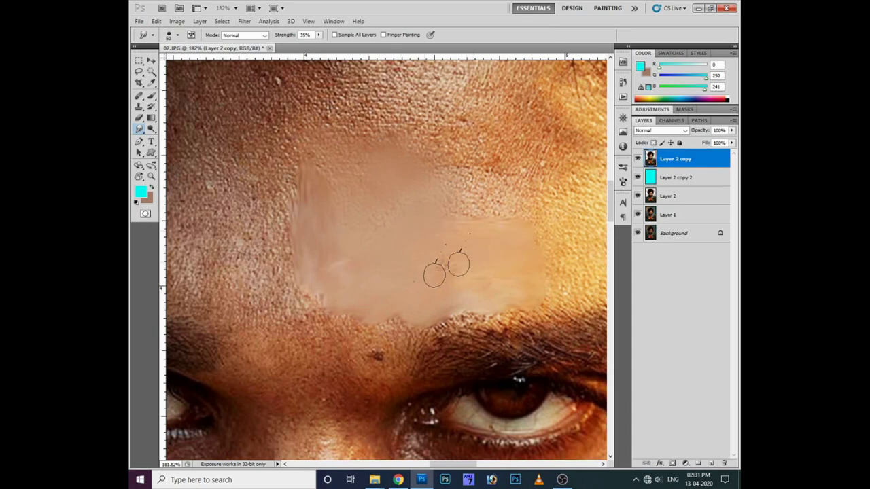
scroll(340, 238, down, 3)
- With the 64 px textured brush, smooth the forehead up into the hairline strands
right_click(340, 237)
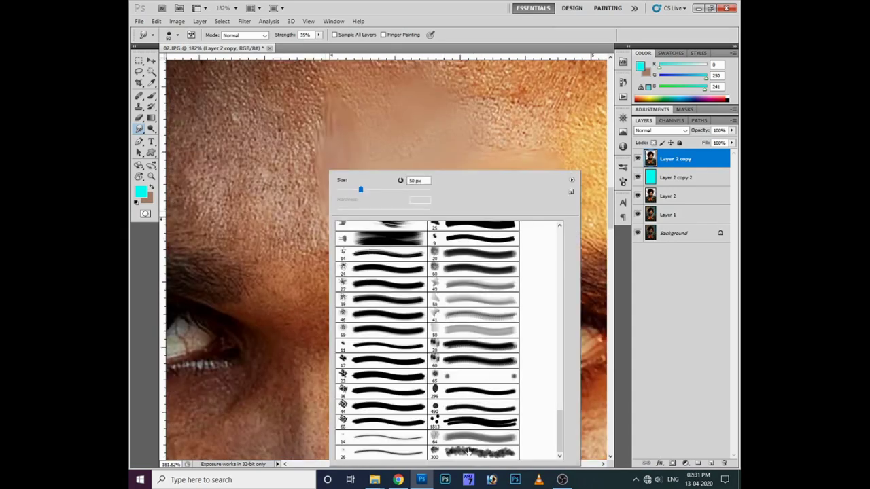
double_click(469, 438)
drag(377, 207, 350, 275)
mouse_move(387, 178)
mouse_down()
mouse_move(435, 132)
mouse_move(363, 146)
mouse_move(301, 178)
mouse_move(406, 199)
mouse_move(365, 227)
mouse_up()
mouse_move(455, 195)
mouse_down()
mouse_move(413, 204)
mouse_move(423, 159)
mouse_move(407, 120)
mouse_move(446, 103)
mouse_move(438, 91)
mouse_up()
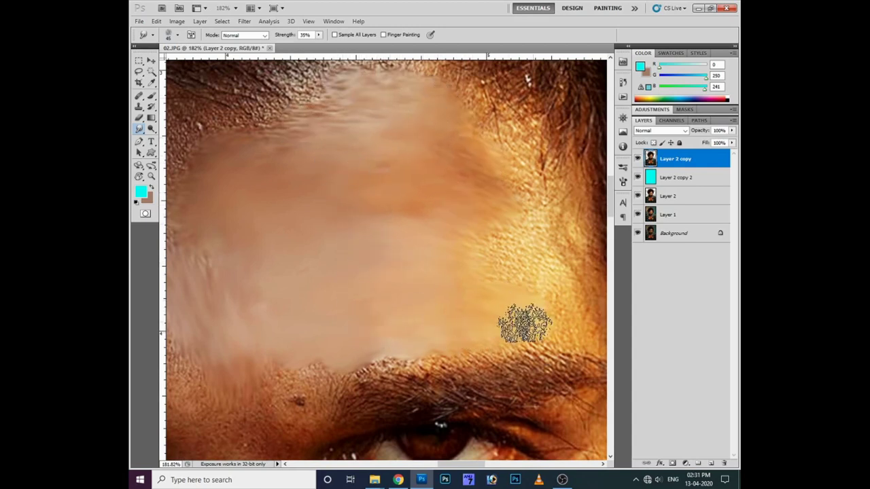
scroll(405, 247, right, 3)
mouse_move(429, 190)
mouse_down()
mouse_move(481, 188)
mouse_move(492, 324)
mouse_move(430, 233)
mouse_move(360, 229)
mouse_move(388, 155)
mouse_move(378, 113)
mouse_up()
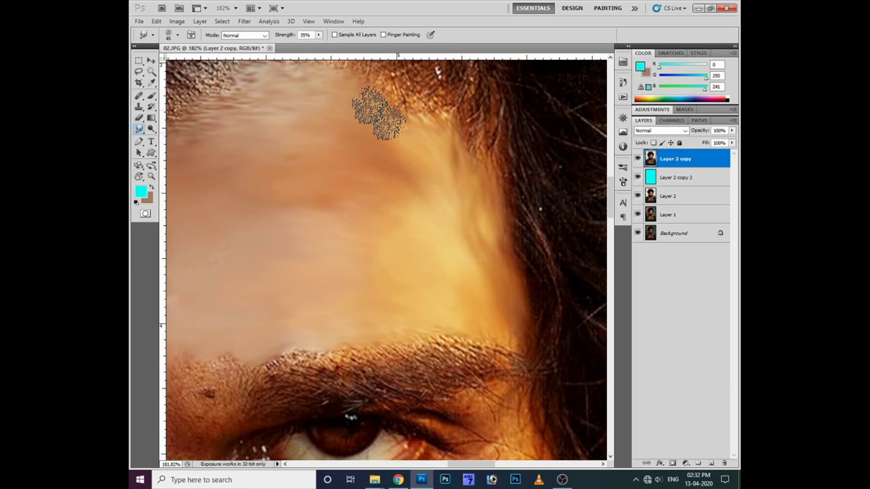
scroll(407, 183, down, 2)
scroll(408, 204, left, 5)
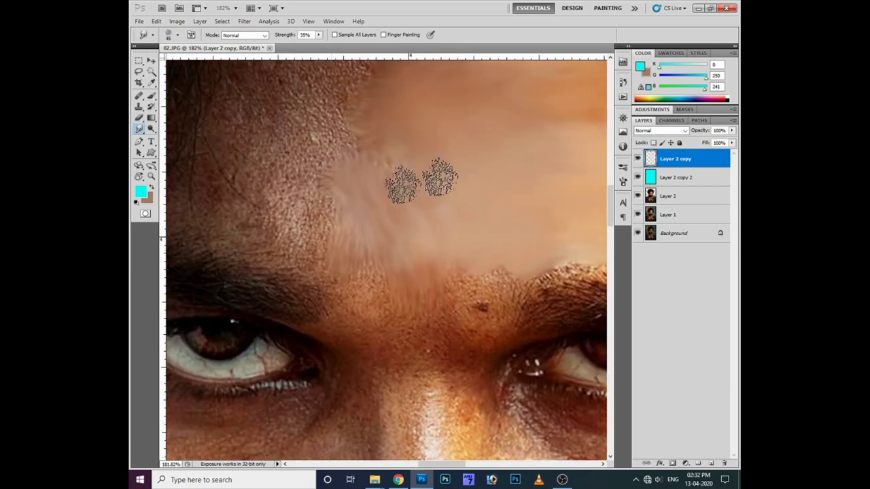
- Smudge the upper forehead, hair edges and blend skin tones across the brow
drag(400, 140, 380, 219)
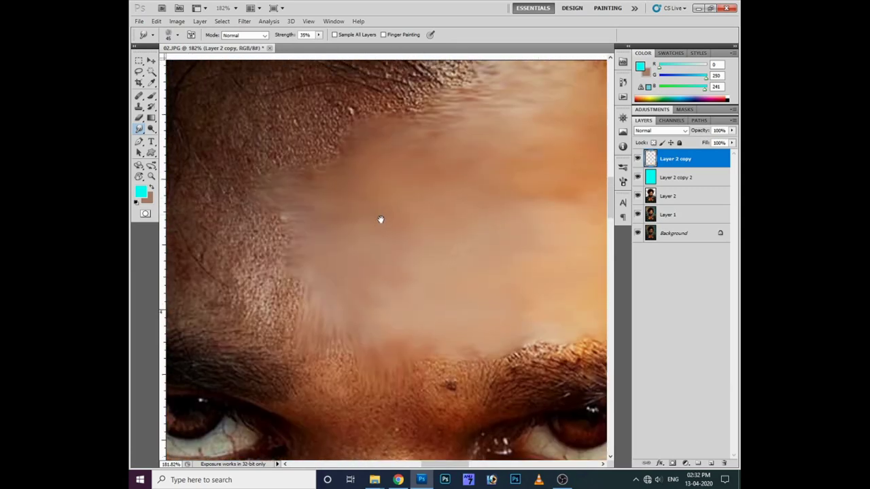
mouse_move(330, 136)
mouse_down()
mouse_move(443, 116)
mouse_move(384, 126)
mouse_up()
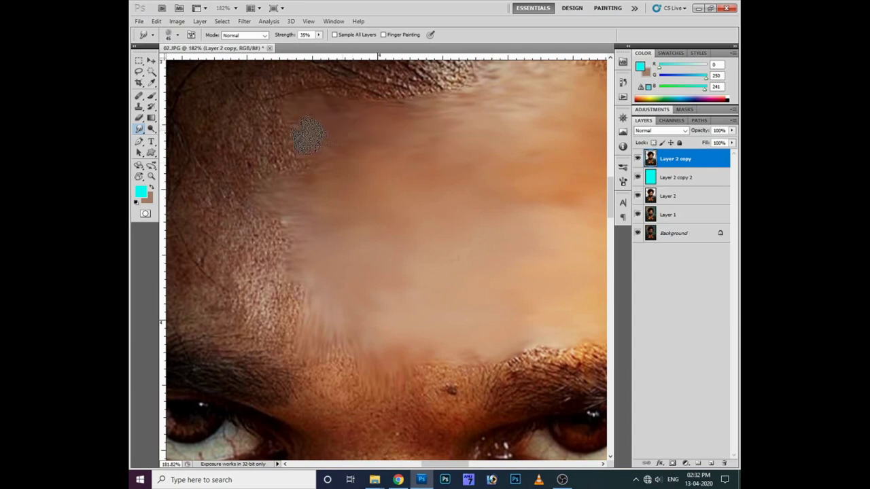
drag(249, 226, 452, 255)
mouse_move(400, 196)
mouse_down()
mouse_move(404, 106)
mouse_move(332, 252)
mouse_move(407, 317)
mouse_up()
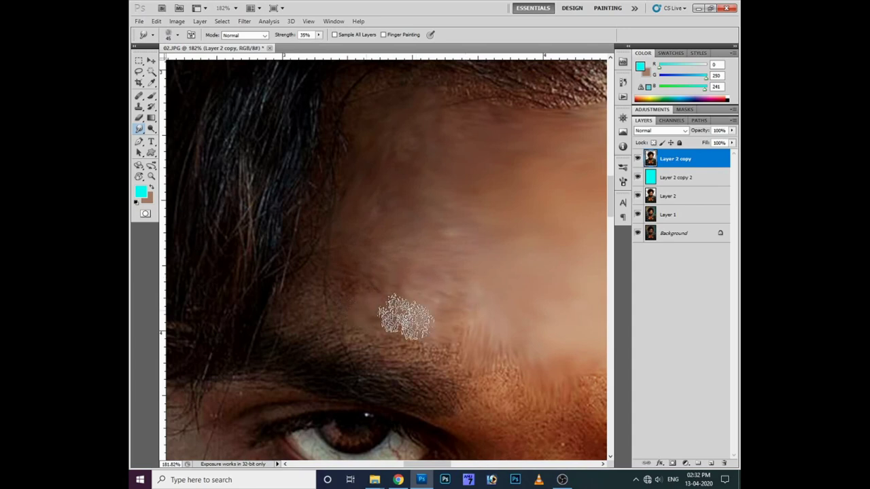
drag(488, 314, 386, 259)
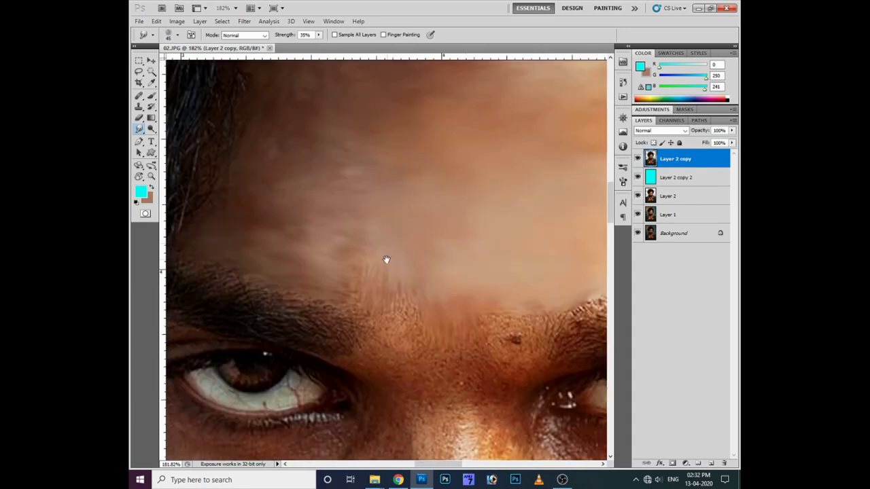
mouse_move(438, 305)
mouse_down()
mouse_move(340, 204)
mouse_move(355, 170)
mouse_move(410, 179)
mouse_move(339, 269)
mouse_up()
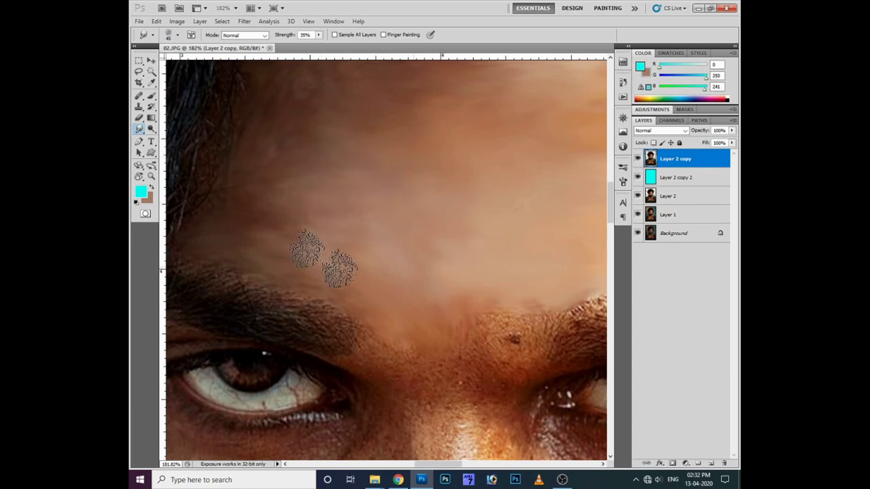
- Smear the light streak along the nose bridge and zoom out to the face
drag(476, 337, 456, 241)
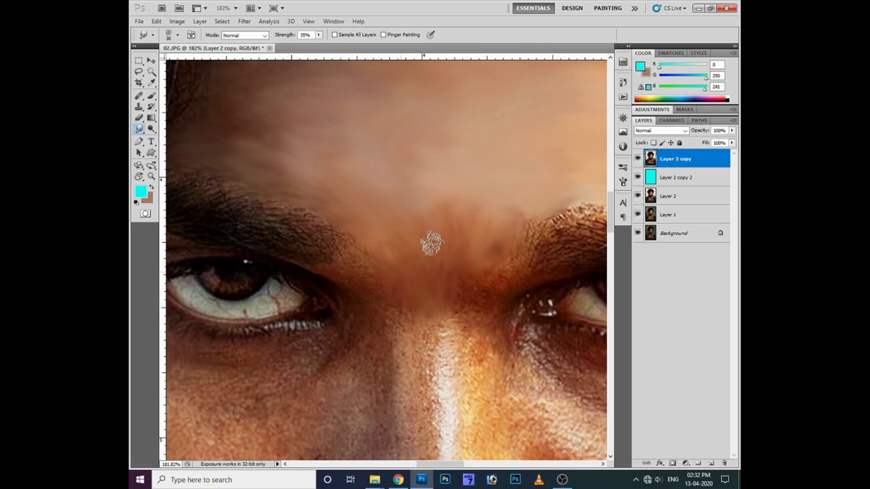
drag(454, 272, 436, 147)
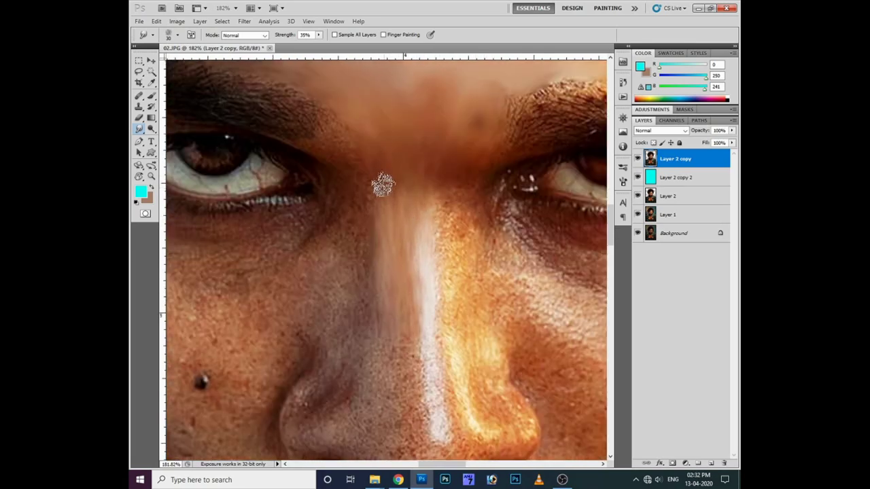
drag(399, 218, 440, 265)
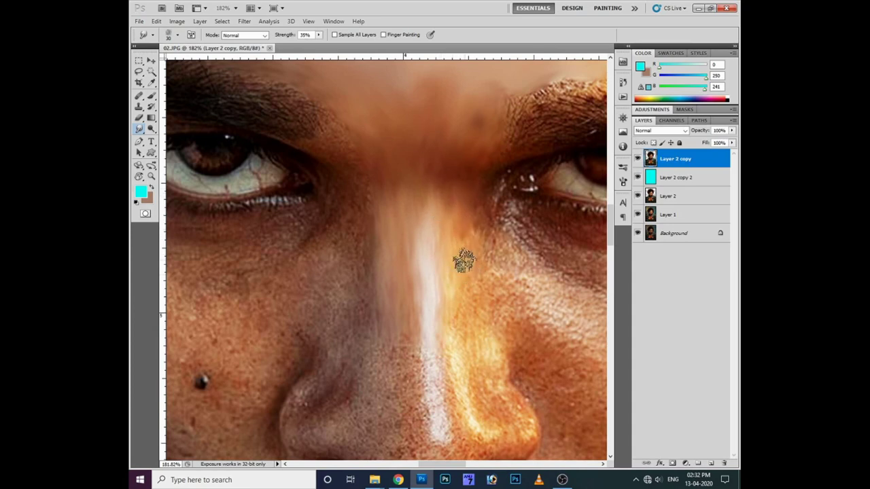
key(ctrl+minus)
- Choose the 64 px brush preset and zoom to 200% on the nose
scroll(419, 173, up, 2)
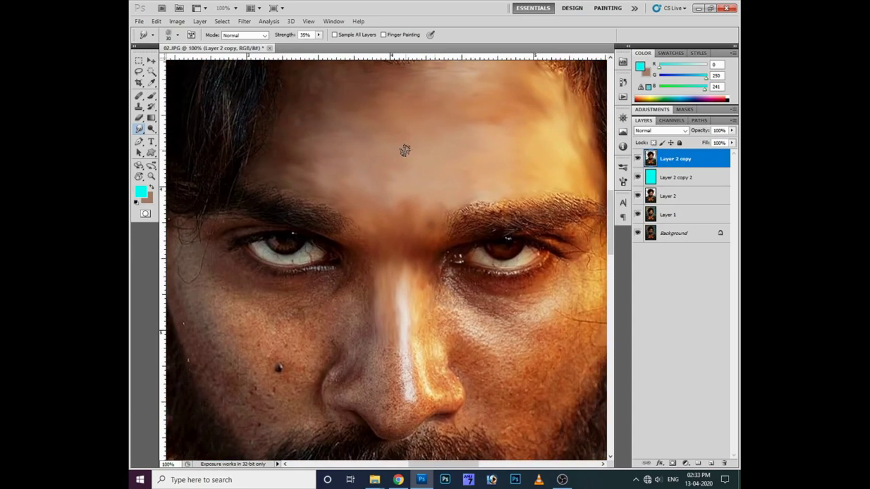
right_click(408, 150)
double_click(549, 353)
right_click(420, 144)
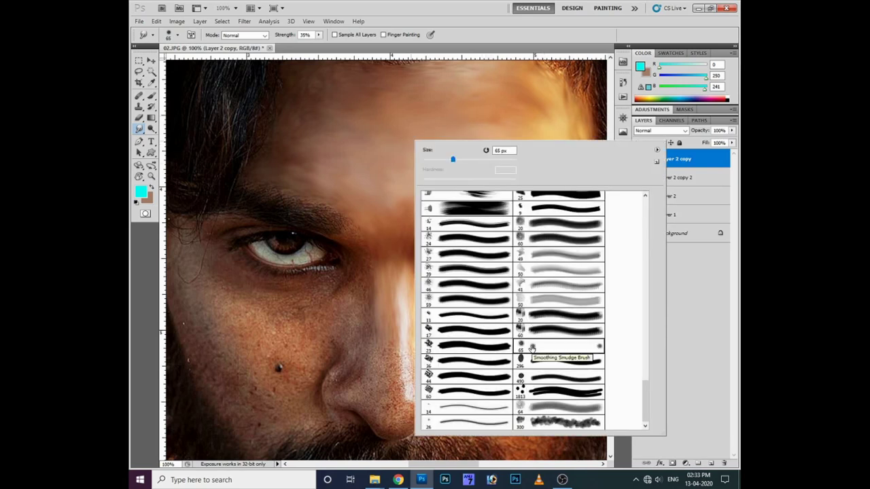
scroll(535, 408, up, 3)
double_click(543, 347)
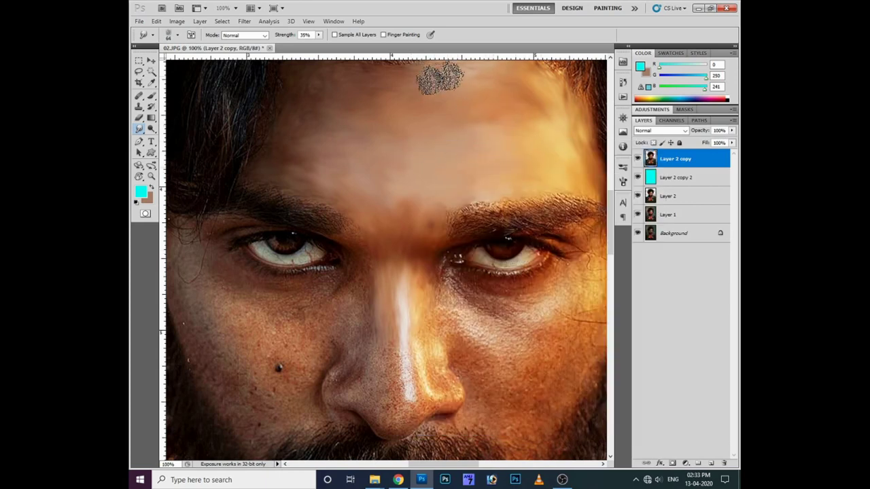
scroll(381, 203, down, 2)
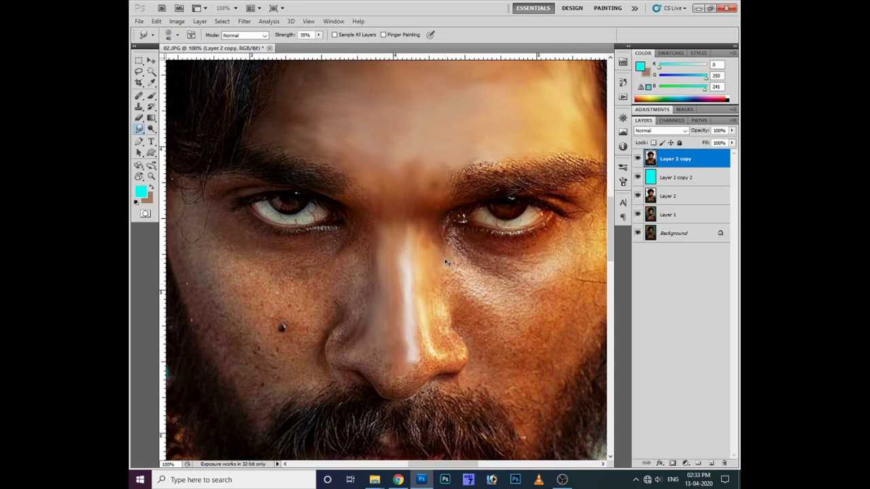
key(ctrl+plus)
scroll(450, 234, down, 3)
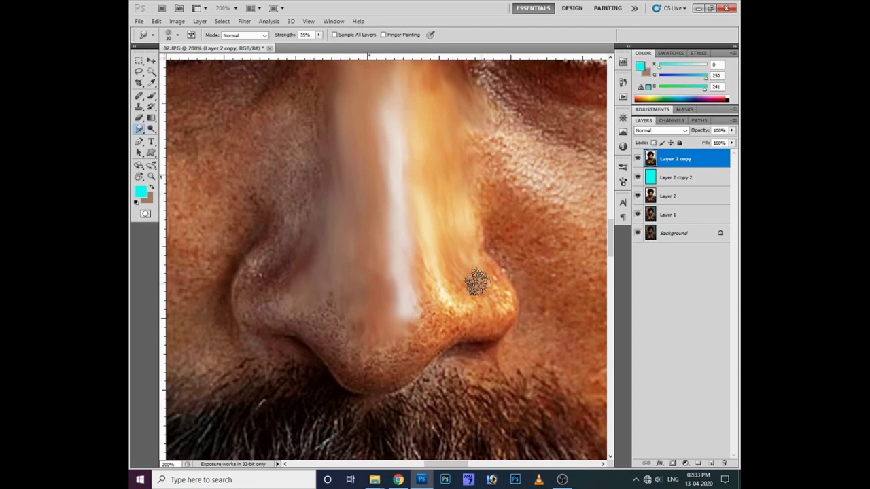
scroll(401, 258, down, 1)
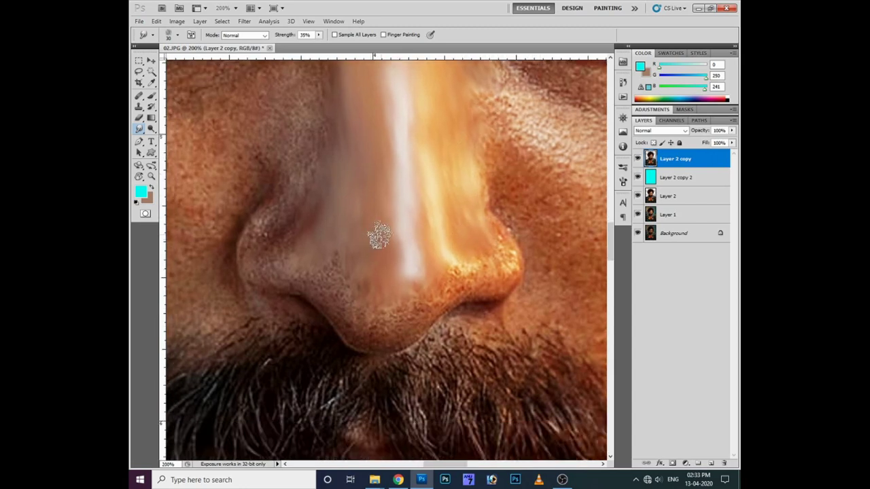
- Smooth the orange texture on the nose tip and the nostril highlight
mouse_move(432, 312)
mouse_down()
mouse_move(493, 289)
mouse_move(494, 233)
mouse_up()
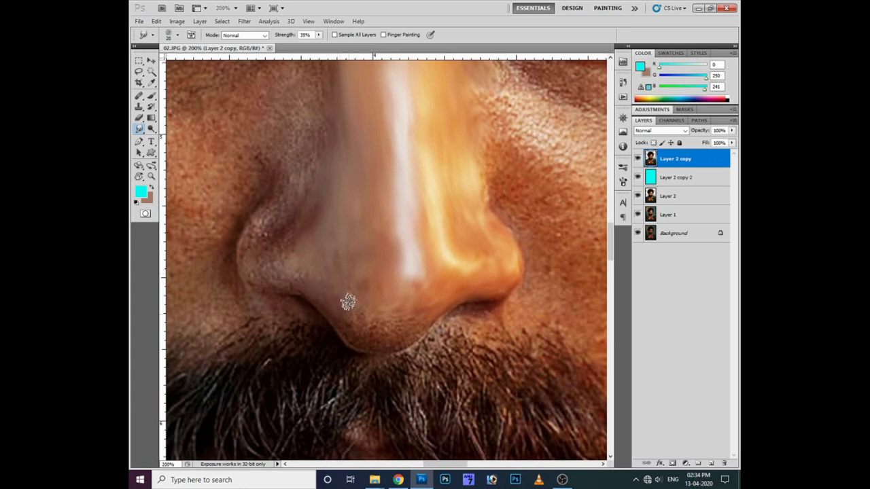
mouse_move(350, 338)
mouse_down()
mouse_move(379, 344)
mouse_move(385, 326)
mouse_up()
drag(436, 288, 501, 279)
scroll(480, 210, right, 2)
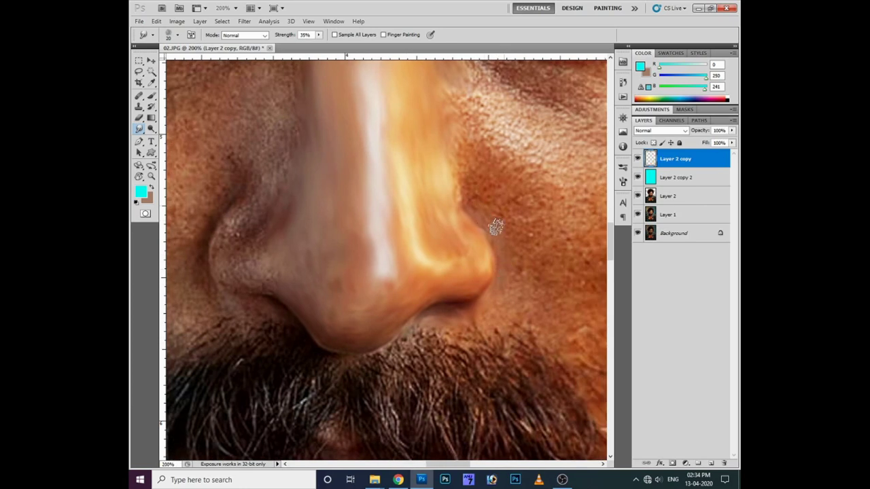
- Smooth the cheek skin beside the nose and along the nose crease
mouse_move(474, 185)
mouse_down()
mouse_move(503, 205)
mouse_move(460, 152)
mouse_move(502, 233)
mouse_move(539, 243)
mouse_move(541, 291)
mouse_move(498, 301)
mouse_move(550, 329)
mouse_up()
scroll(453, 312, right, 2)
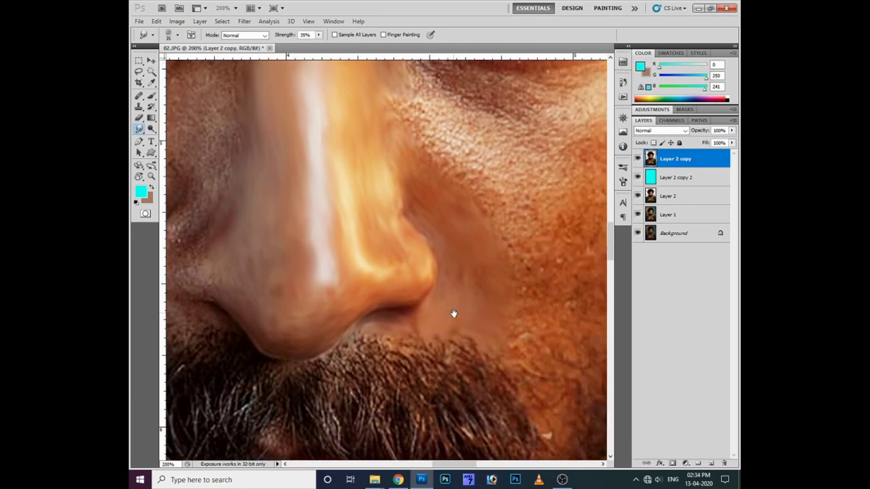
mouse_move(532, 288)
mouse_down()
mouse_move(498, 256)
mouse_move(435, 146)
mouse_move(445, 136)
mouse_up()
scroll(502, 245, right, 2)
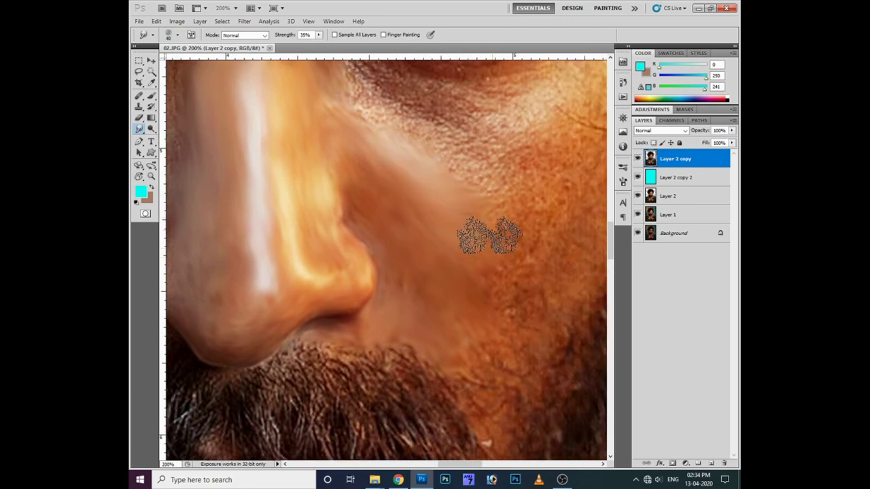
- Smudge the speckled skin under the eye smooth, blending toward the eye corner
drag(510, 186, 498, 237)
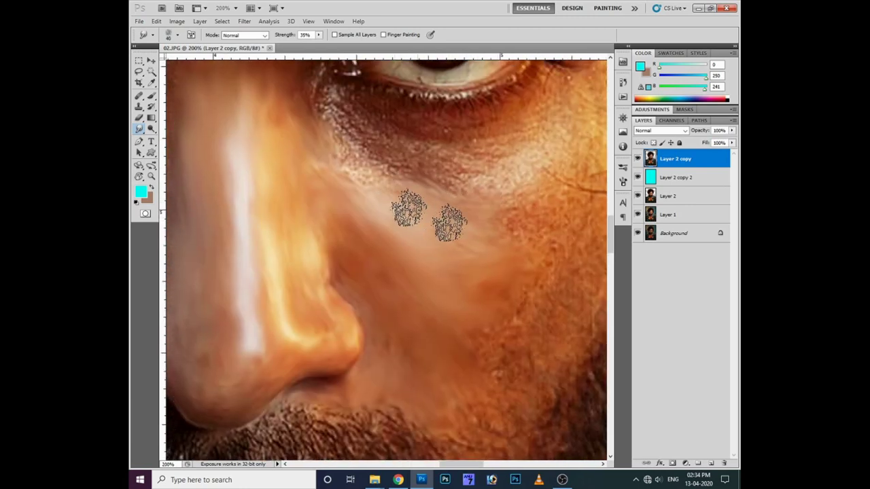
drag(459, 216, 453, 287)
mouse_move(349, 233)
mouse_down()
mouse_move(379, 208)
mouse_move(452, 225)
mouse_up()
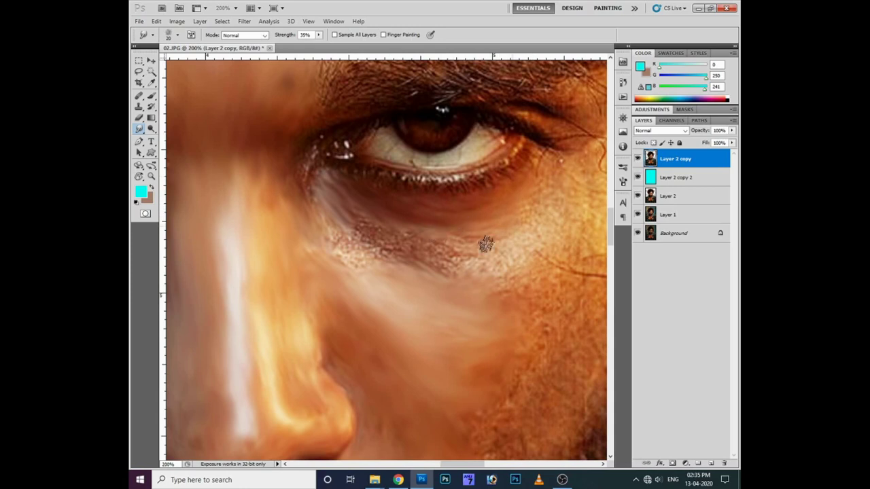
mouse_move(432, 271)
mouse_down()
mouse_move(349, 263)
mouse_move(324, 217)
mouse_up()
mouse_move(385, 246)
mouse_down()
mouse_move(479, 245)
mouse_move(491, 258)
mouse_move(563, 169)
mouse_move(509, 264)
mouse_move(392, 258)
mouse_move(344, 235)
mouse_move(325, 248)
mouse_up()
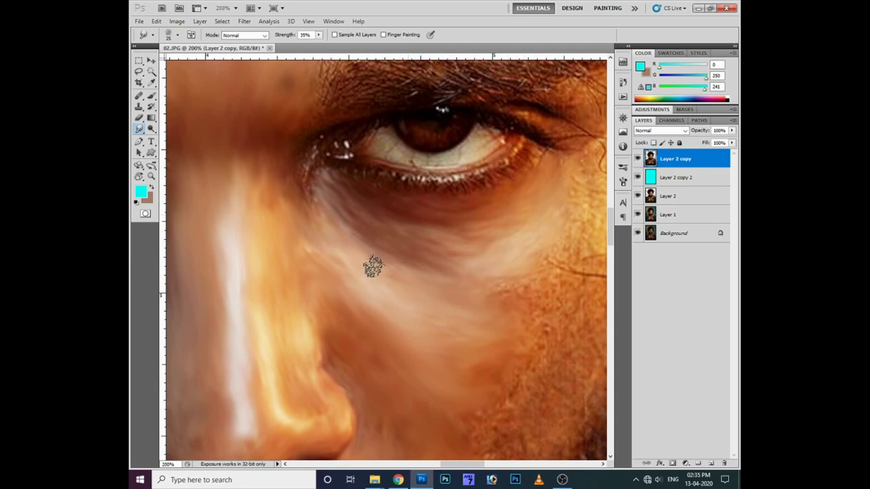
- Blend the shadow by the outer eye corner and the jawline beard hairs into the skin
mouse_move(532, 260)
mouse_down()
mouse_move(422, 286)
mouse_move(466, 258)
mouse_move(532, 306)
mouse_move(451, 316)
mouse_move(478, 267)
mouse_move(469, 237)
mouse_move(495, 202)
mouse_move(496, 237)
mouse_move(468, 247)
mouse_move(443, 278)
mouse_move(398, 360)
mouse_move(472, 351)
mouse_move(514, 330)
mouse_move(534, 271)
mouse_move(532, 192)
mouse_move(520, 188)
mouse_move(533, 167)
mouse_move(462, 123)
mouse_move(505, 119)
mouse_up()
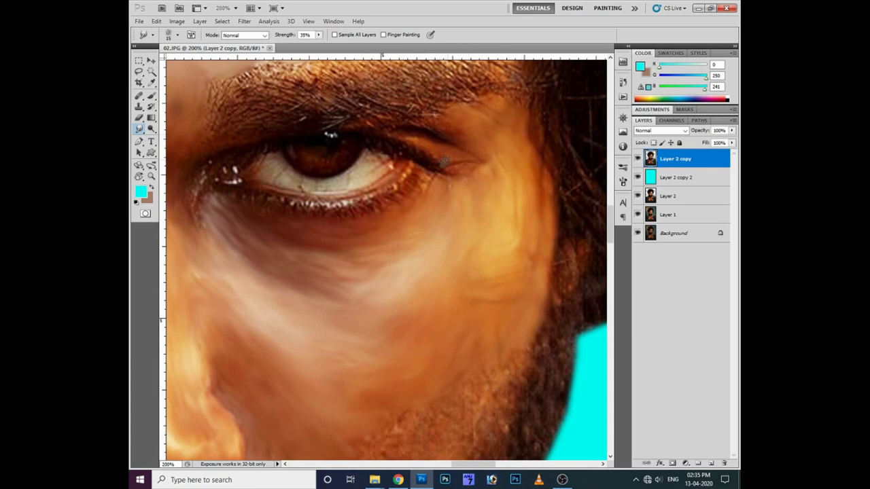
drag(499, 160, 425, 184)
scroll(466, 225, down, 3)
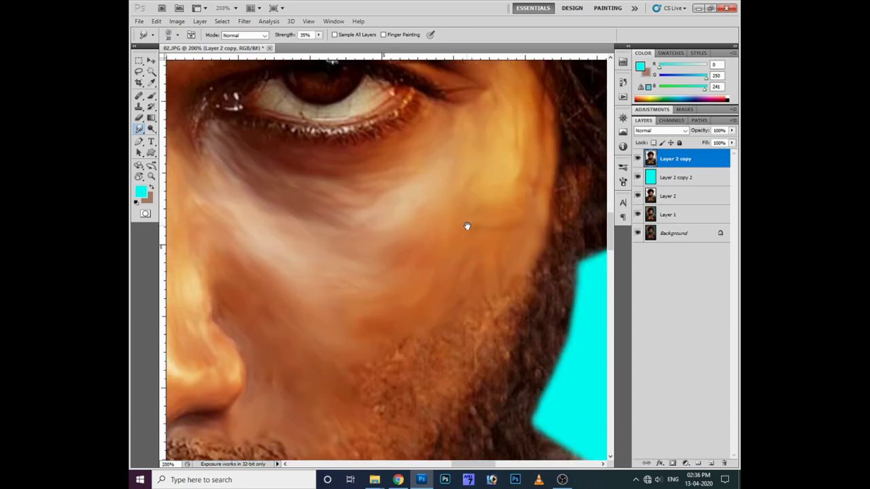
scroll(462, 204, down, 2)
scroll(462, 204, down, 1)
mouse_move(445, 287)
mouse_down()
mouse_move(412, 287)
mouse_move(360, 330)
mouse_up()
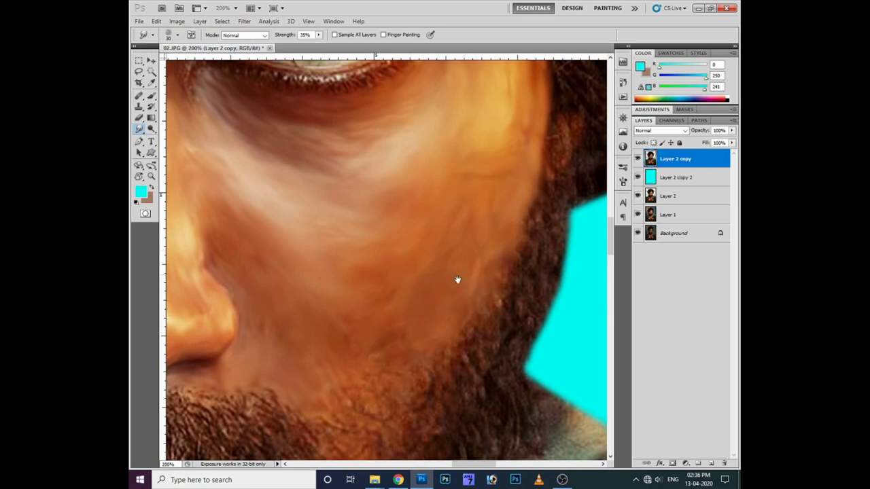
- Pan the view down so the nose and moustache come into view
scroll(475, 265, down, 1)
scroll(475, 265, left, 1)
scroll(408, 309, down, 1)
scroll(431, 292, down, 1)
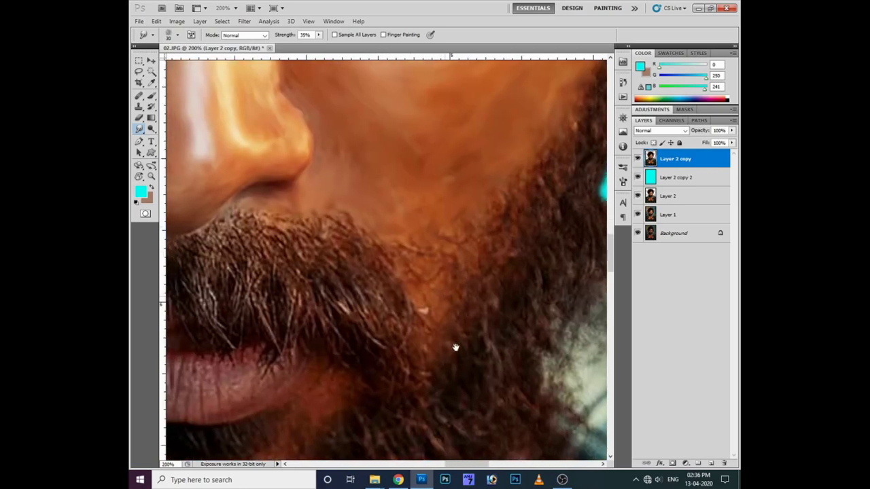
scroll(452, 346, up, 1)
scroll(456, 285, left, 4)
drag(426, 321, 428, 360)
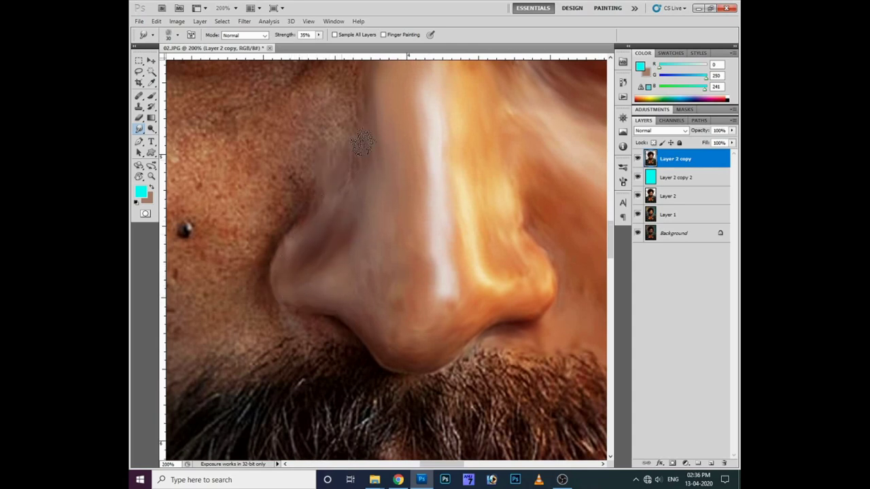
scroll(362, 198, up, 1)
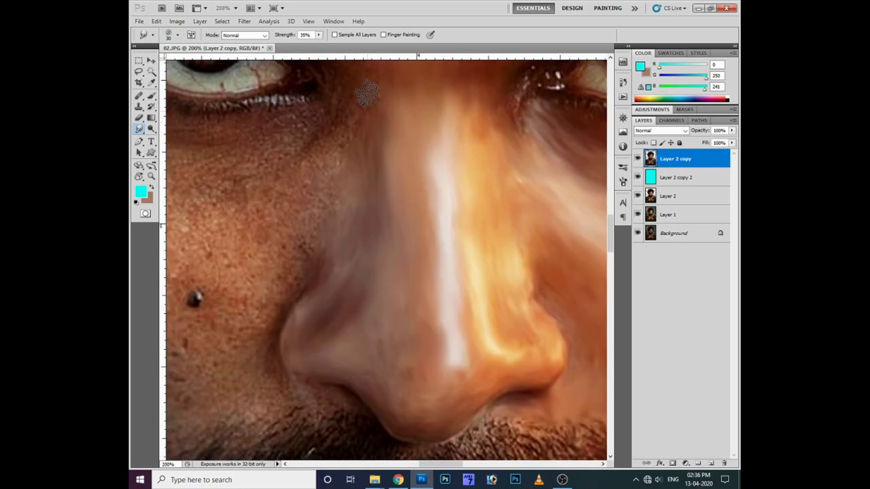
scroll(349, 181, up, 1)
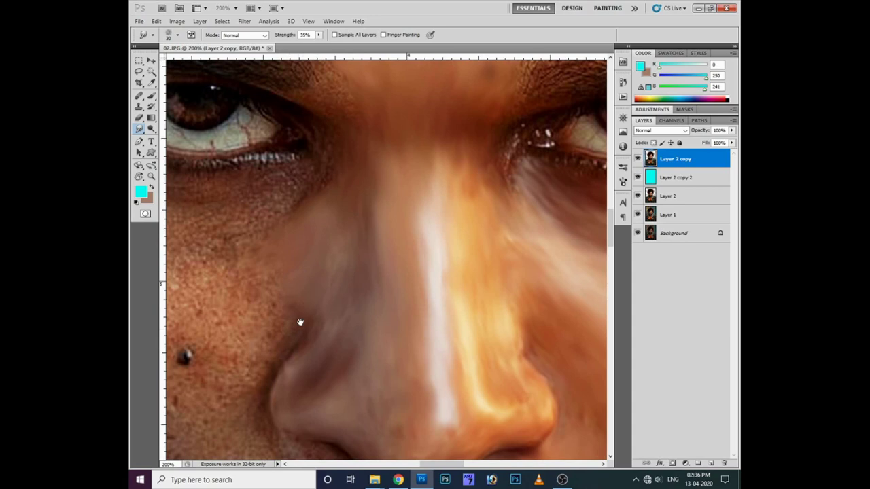
scroll(299, 278, down, 1)
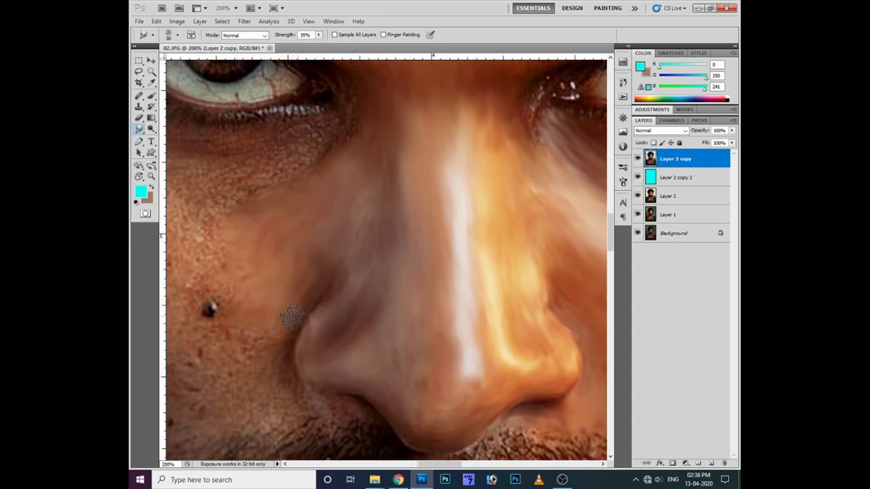
drag(322, 391, 315, 341)
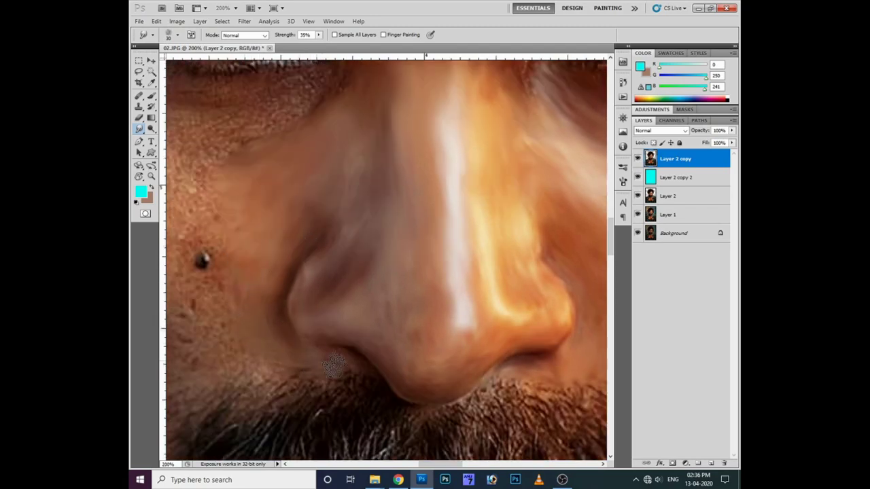
- Zoom in on the cheek mole and blend the skin from under the eye across the cheek
key(ctrl+minus)
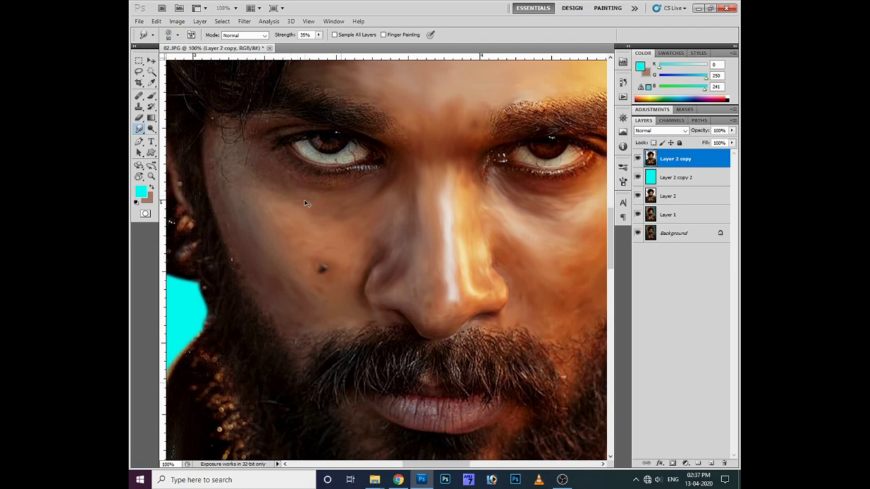
key(ctrl+plus)
mouse_move(396, 287)
mouse_down()
mouse_move(376, 253)
mouse_move(418, 302)
mouse_up()
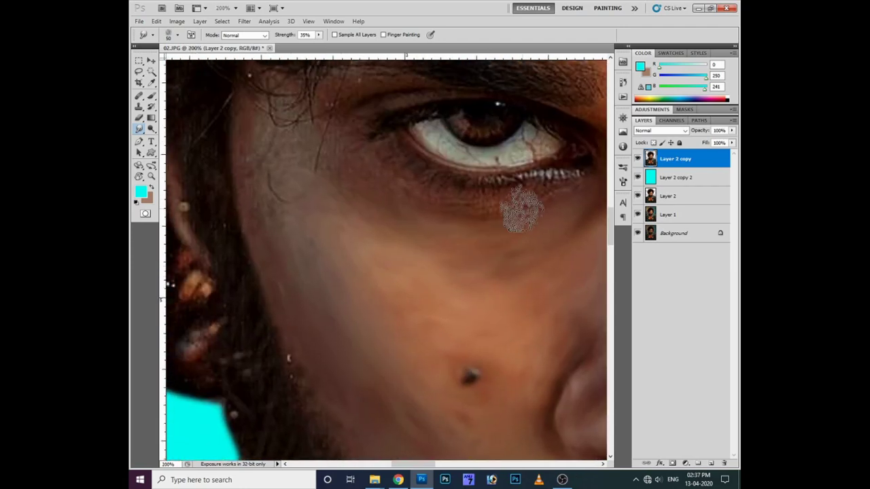
mouse_move(333, 176)
mouse_down()
mouse_move(286, 167)
mouse_move(276, 227)
mouse_move(448, 289)
mouse_up()
- Recentre on the face and smooth the hairline above the forehead
key(ctrl+minus)
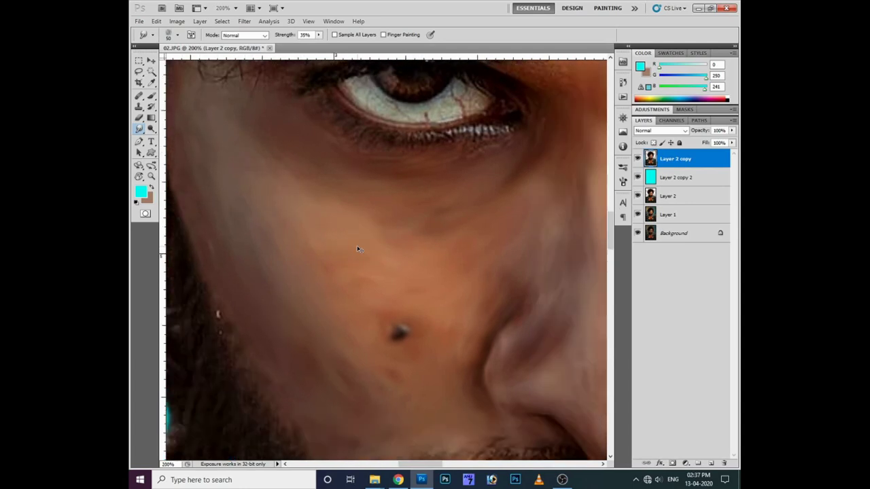
drag(521, 262, 412, 288)
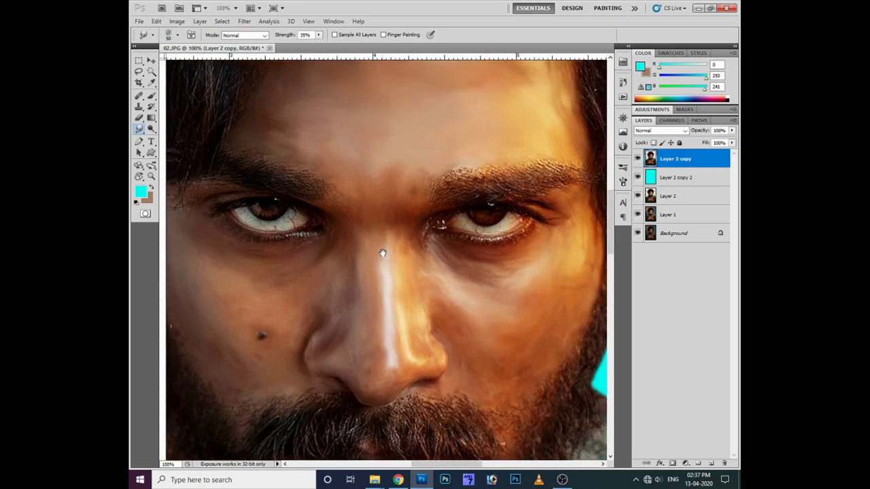
drag(344, 119, 378, 280)
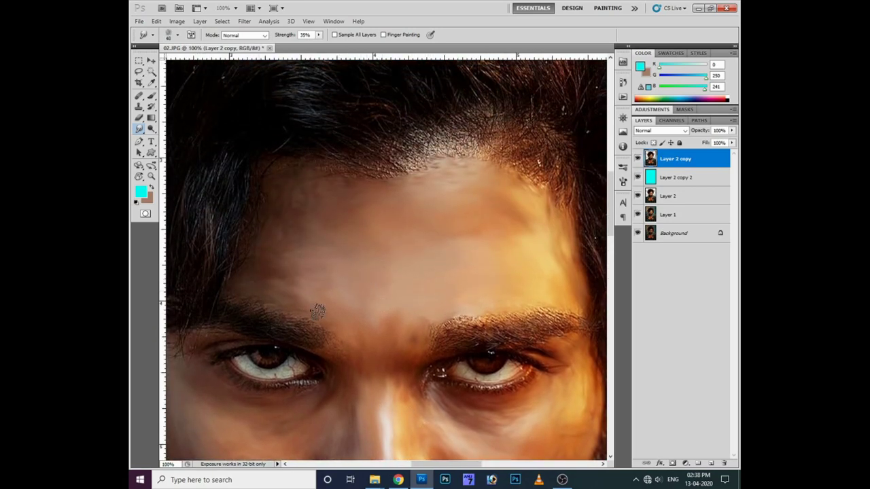
mouse_move(319, 162)
mouse_down()
mouse_move(431, 170)
mouse_move(421, 164)
mouse_move(477, 157)
mouse_up()
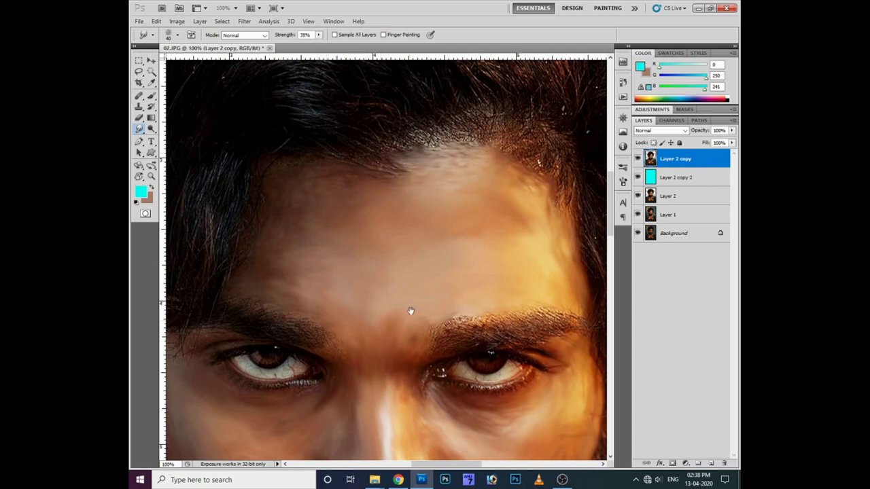
- Reposition the view over the nose and shrink the smudge brush from 40 to 25
scroll(410, 310, down, 5)
scroll(413, 217, up, 1)
scroll(421, 219, down, 3)
scroll(449, 235, right, 3)
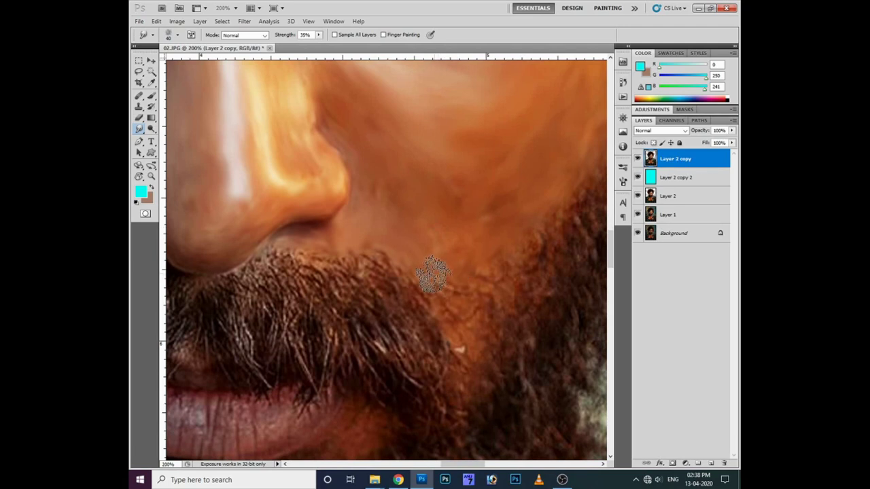
mouse_move(502, 305)
mouse_down()
mouse_move(449, 272)
mouse_move(521, 288)
mouse_up()
scroll(473, 294, down, 3)
scroll(398, 287, down, 2)
scroll(344, 291, up, 2)
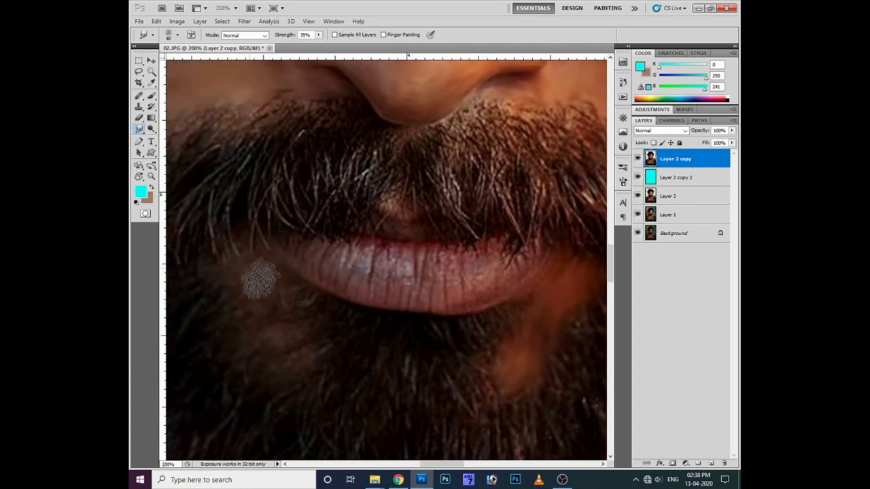
scroll(301, 281, up, 3)
scroll(301, 281, left, 5)
key(bracketleft)
key(bracketleft)
key(bracketleft)
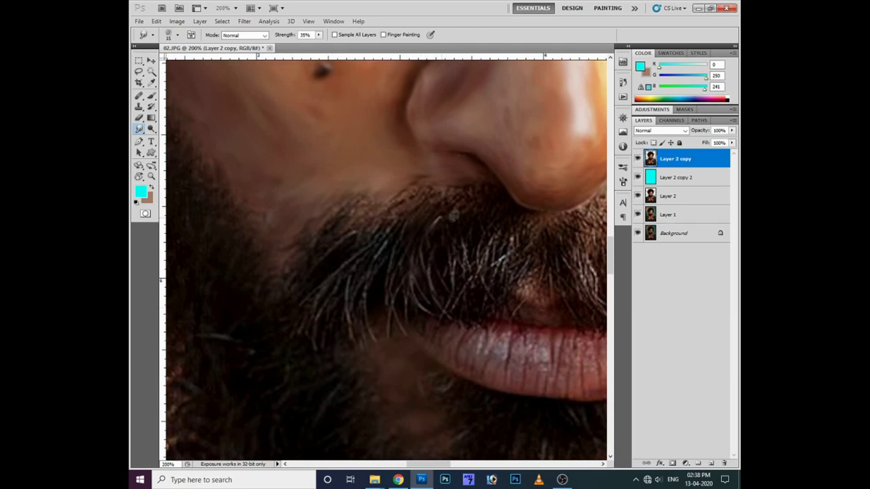
right_click(486, 210)
- Choose a new smaller smudge brush preset, leaving strength at 51%
scroll(605, 386, down, 2)
scroll(605, 386, down, 2)
scroll(607, 385, down, 2)
scroll(606, 384, down, 3)
scroll(598, 375, down, 2)
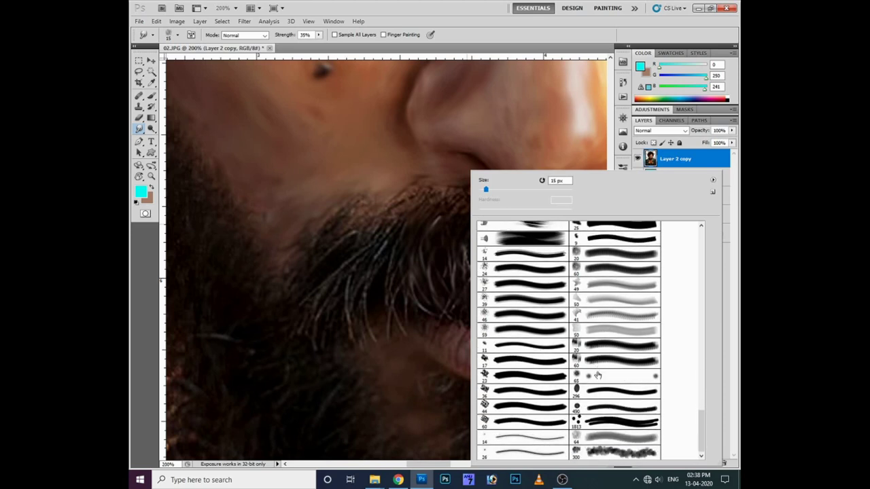
double_click(601, 420)
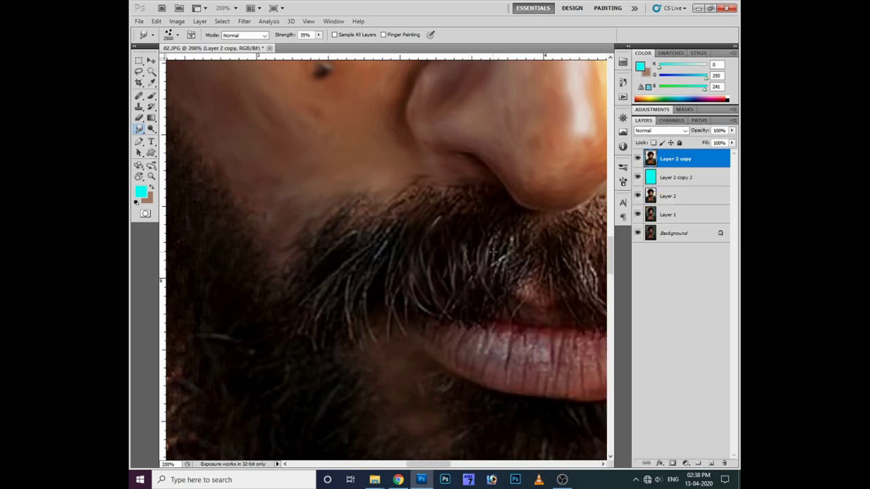
key(bracketleft)
key(bracketleft)
key(bracketleft)
click(318, 34)
click(415, 226)
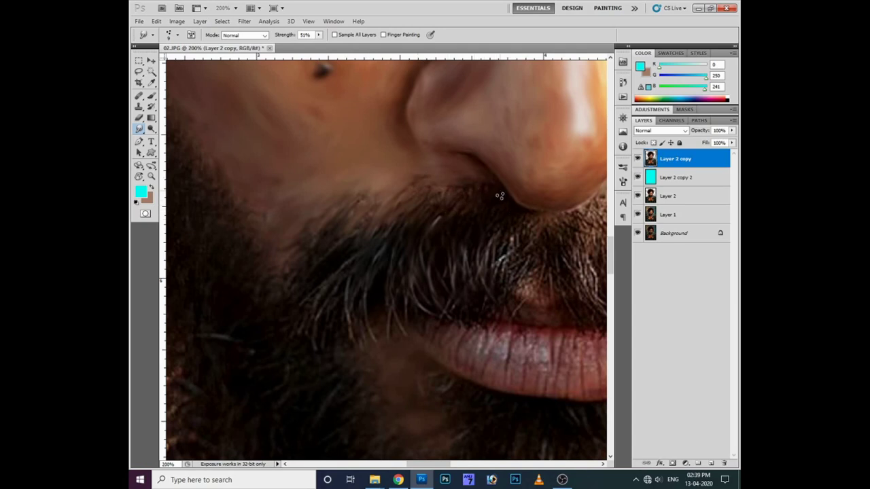
- Load a narrow bristle brush and rotate the canvas about 77° along the moustache
right_click(413, 241)
double_click(475, 242)
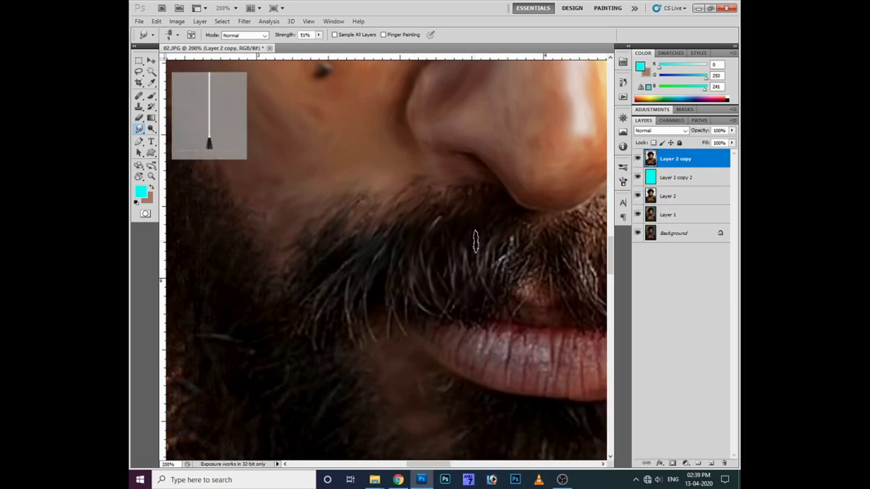
click(216, 138)
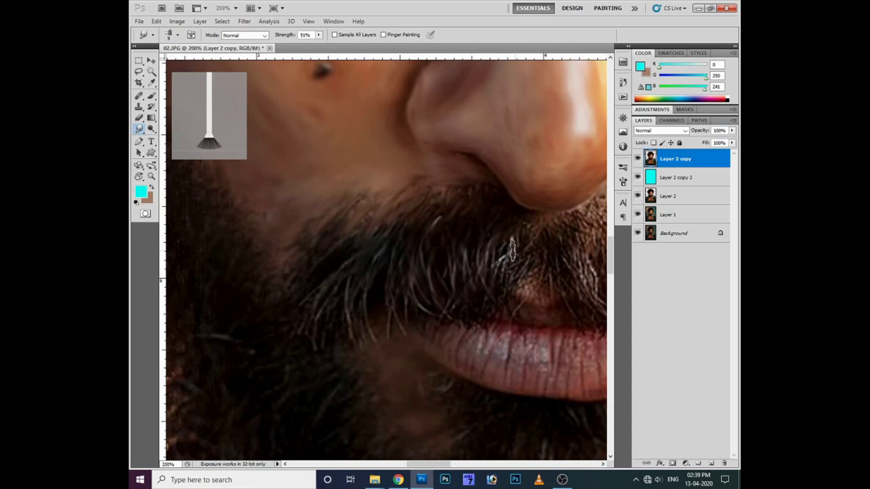
drag(513, 252, 427, 239)
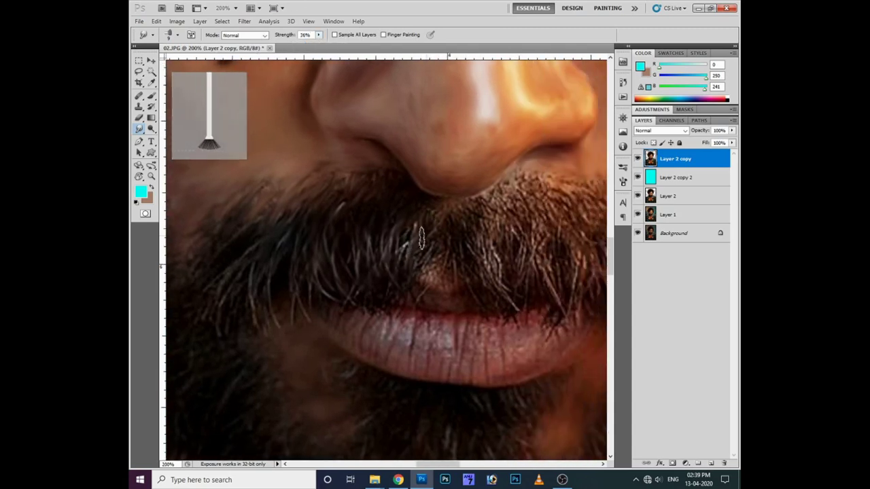
key(r)
drag(323, 227, 414, 219)
click(138, 128)
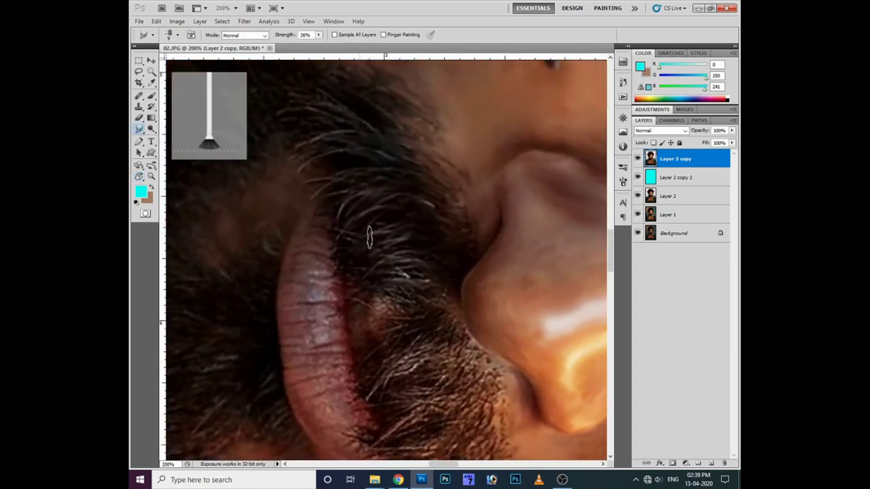
- Select another bristle brush, raise smudge strength from 26% to 58% and size to 20
right_click(408, 272)
scroll(467, 252, up, 2)
scroll(468, 252, up, 2)
scroll(467, 252, up, 2)
scroll(467, 252, up, 2)
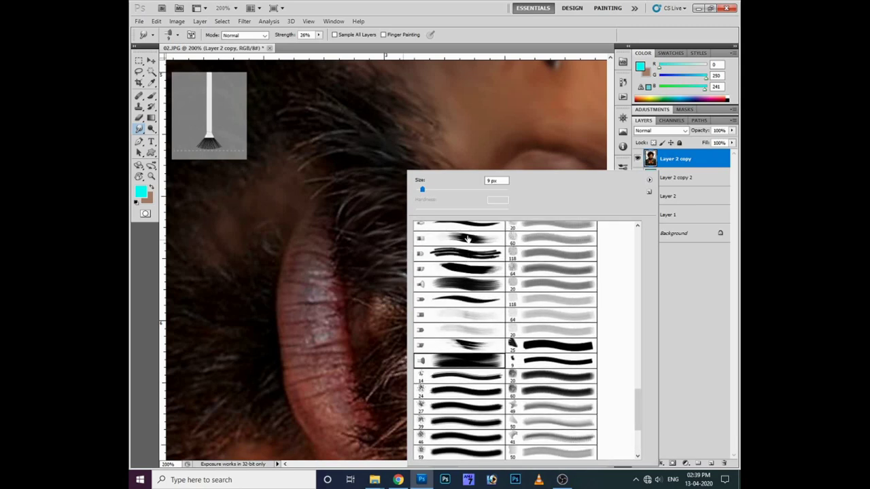
double_click(467, 239)
click(319, 35)
drag(318, 57, 336, 57)
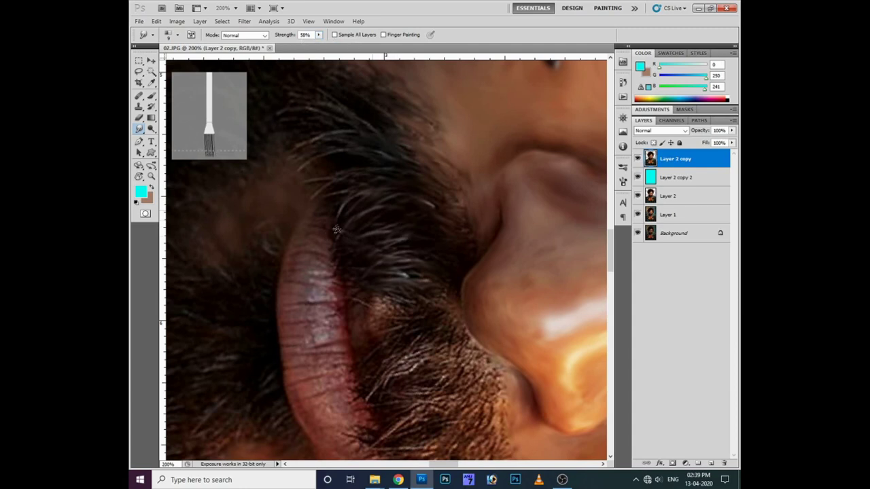
key(bracketright)
key(bracketright)
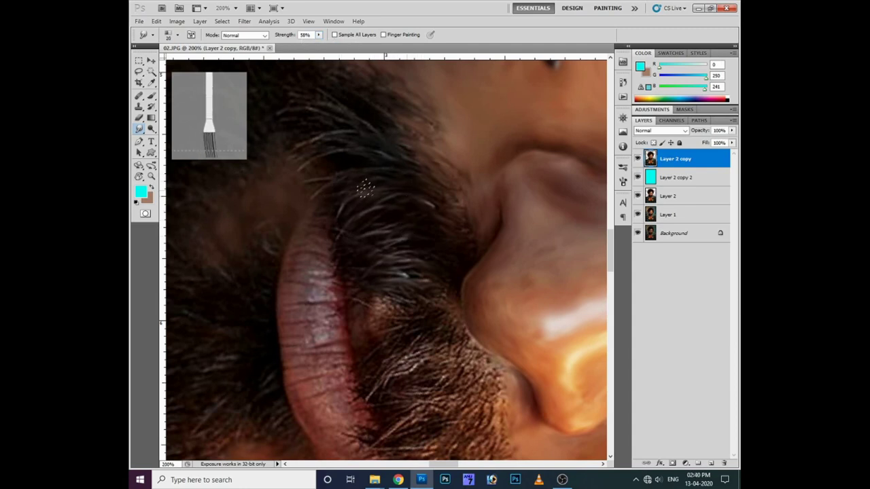
scroll(365, 188, up, 3)
right_click(367, 172)
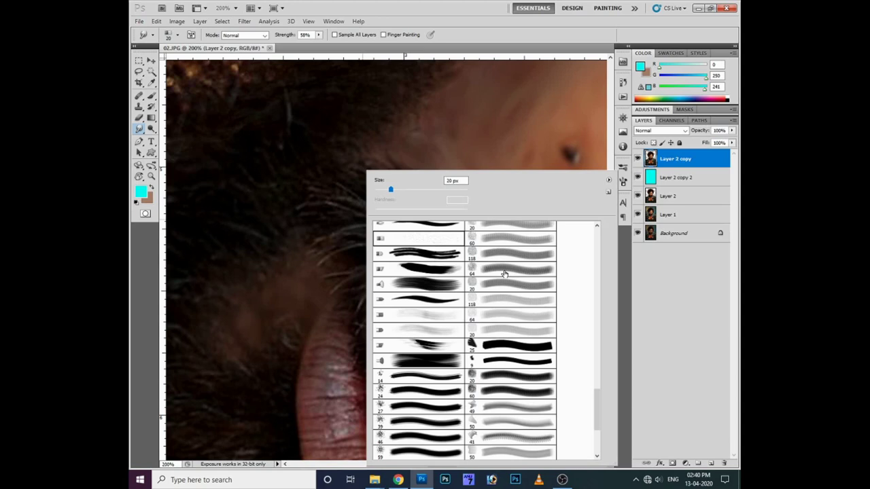
- Lightly smudge the moustache hair with a smaller scatter brush preset
double_click(504, 274)
key(bracketleft)
key(bracketleft)
key(bracketleft)
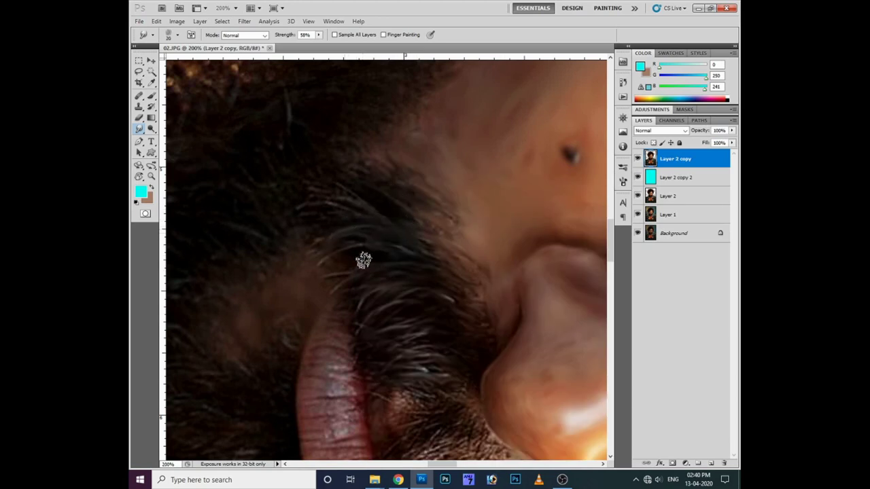
drag(381, 254, 349, 217)
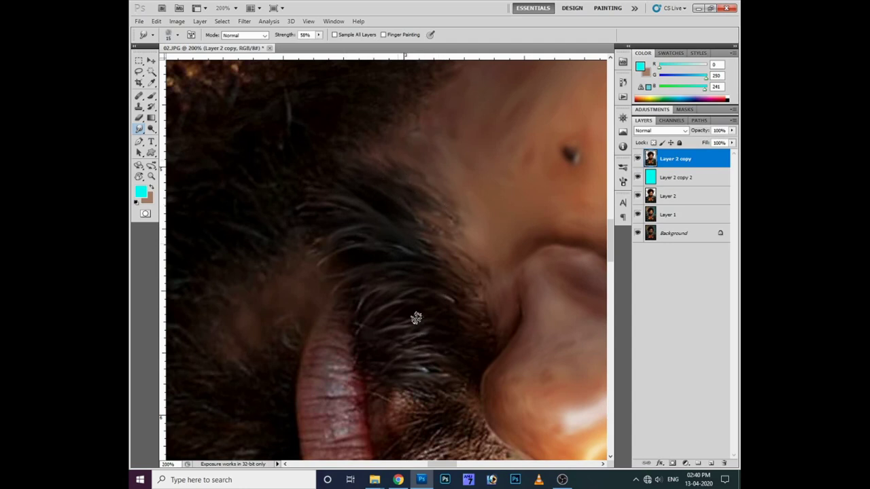
scroll(416, 318, down, 3)
- Switch the smudge tip to a hair-shaped brush preset
right_click(400, 258)
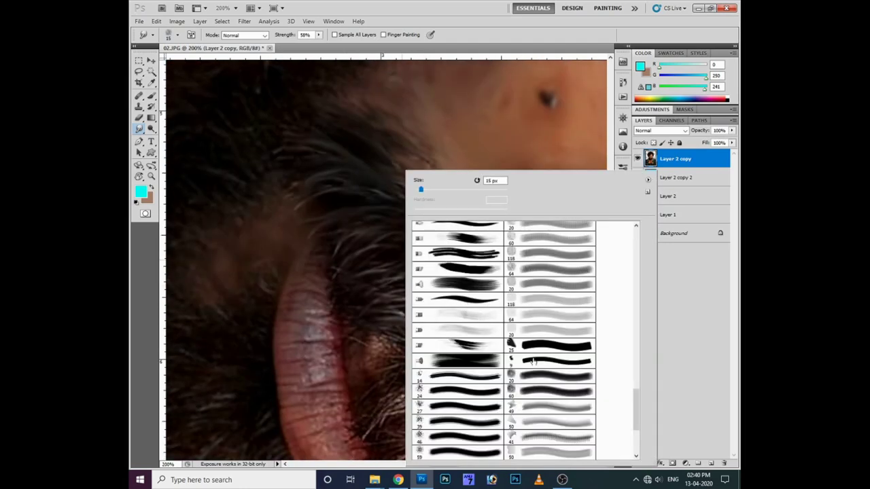
scroll(533, 362, down, 3)
scroll(541, 404, down, 1)
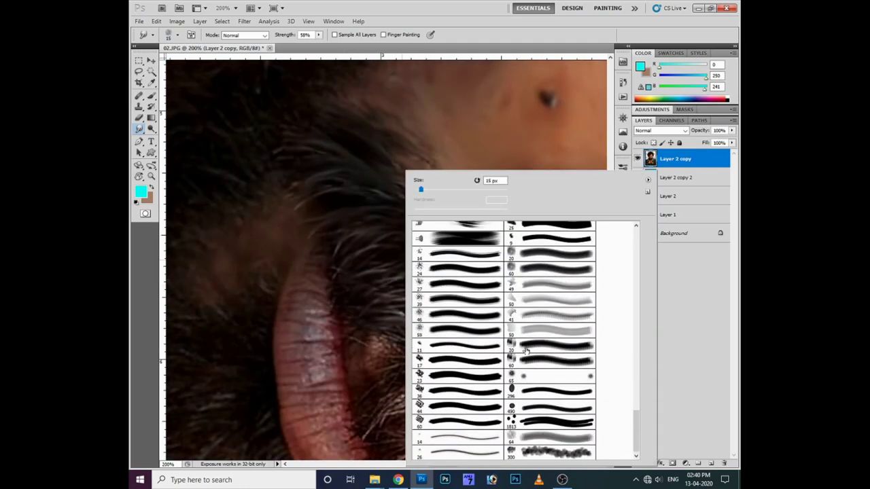
scroll(521, 277, up, 1)
scroll(527, 282, up, 2)
scroll(534, 292, up, 1)
scroll(536, 296, up, 2)
scroll(537, 296, up, 3)
double_click(534, 316)
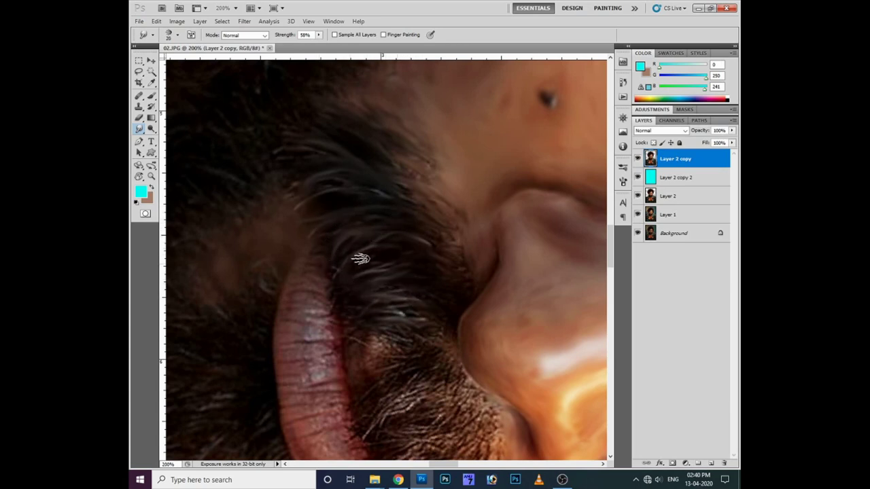
- With a hair brush, smudge the strands beside and along the lip edge
right_click(412, 217)
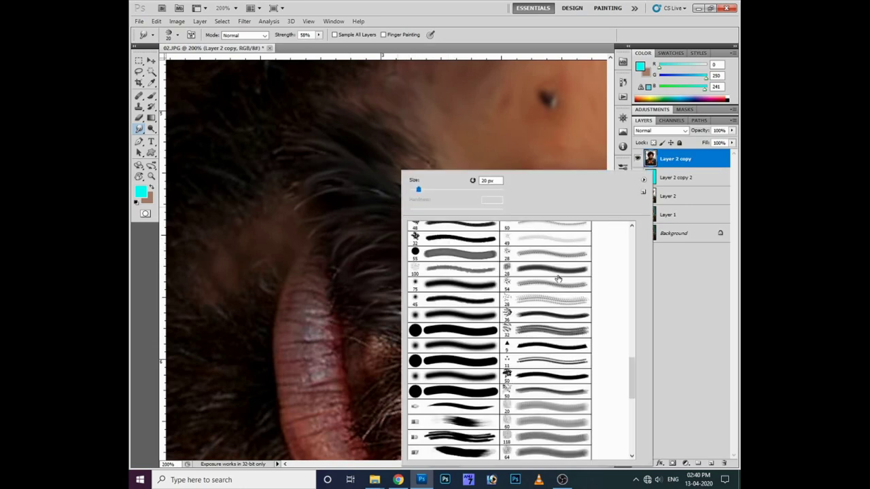
double_click(538, 304)
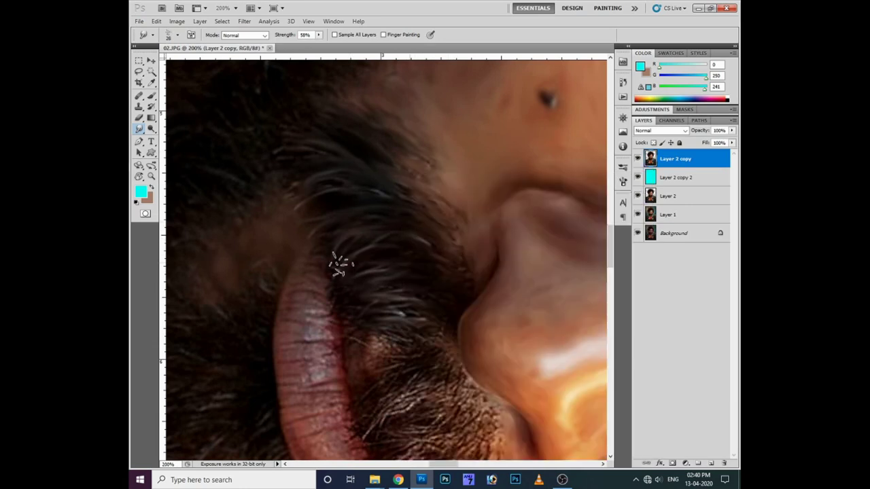
drag(368, 249, 331, 174)
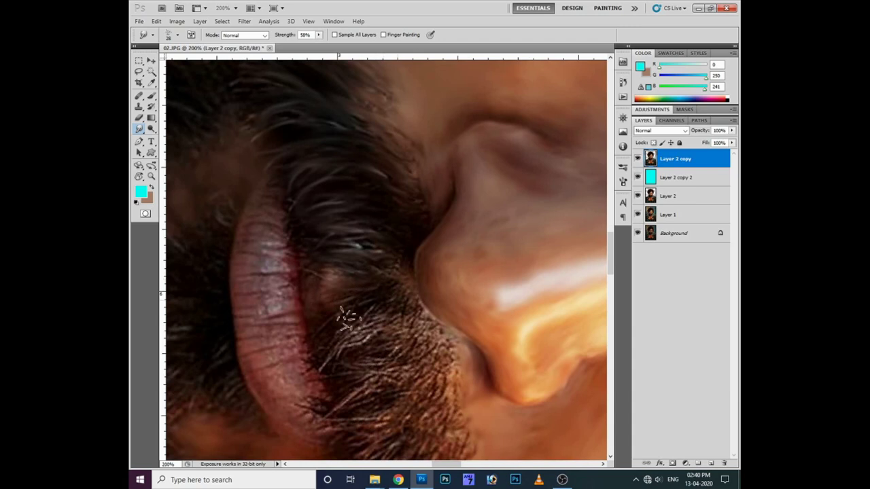
mouse_move(394, 314)
mouse_down()
mouse_move(408, 326)
mouse_move(412, 282)
mouse_move(396, 227)
mouse_up()
drag(431, 299, 414, 254)
mouse_move(434, 298)
mouse_down()
mouse_move(449, 321)
mouse_move(423, 284)
mouse_up()
mouse_move(365, 343)
mouse_down()
mouse_move(382, 313)
mouse_move(381, 344)
mouse_move(394, 315)
mouse_move(388, 368)
mouse_up()
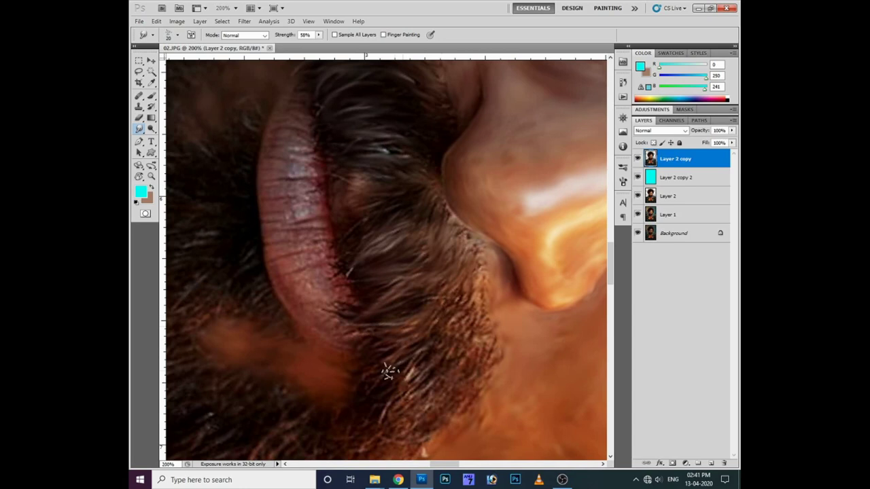
mouse_move(462, 332)
mouse_down()
mouse_move(400, 365)
mouse_move(355, 351)
mouse_up()
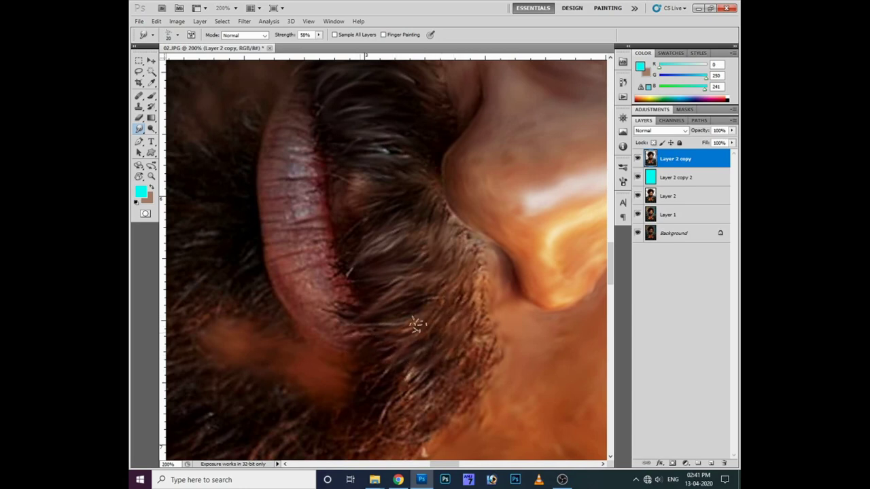
- Smooth more strands along the lip and smudge the beard below it
scroll(438, 343, down, 3)
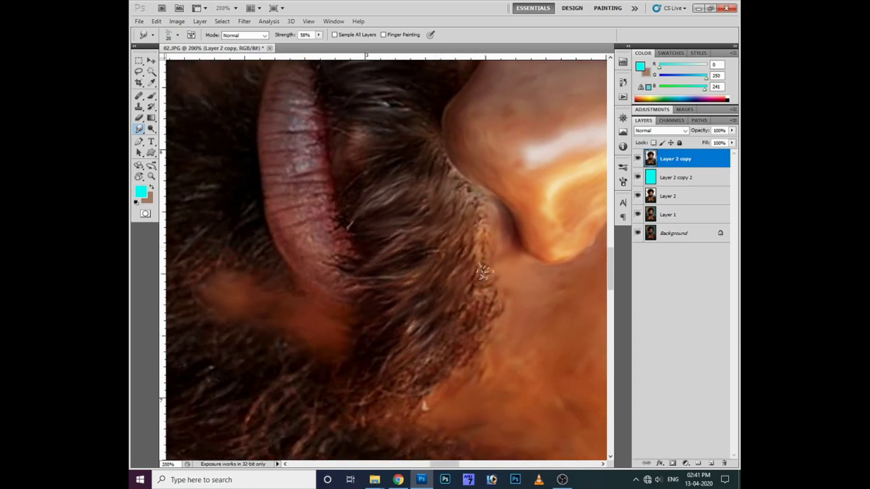
drag(471, 192, 412, 252)
drag(466, 249, 479, 331)
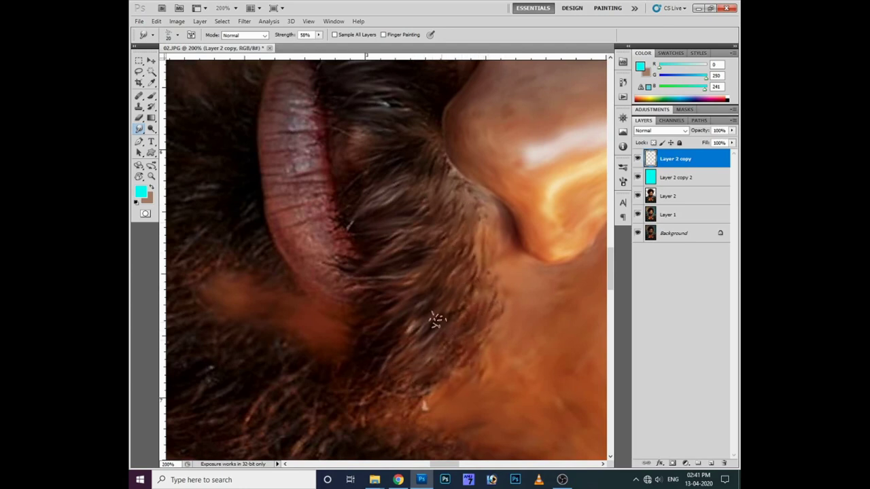
scroll(435, 315, down, 2)
drag(413, 351, 442, 275)
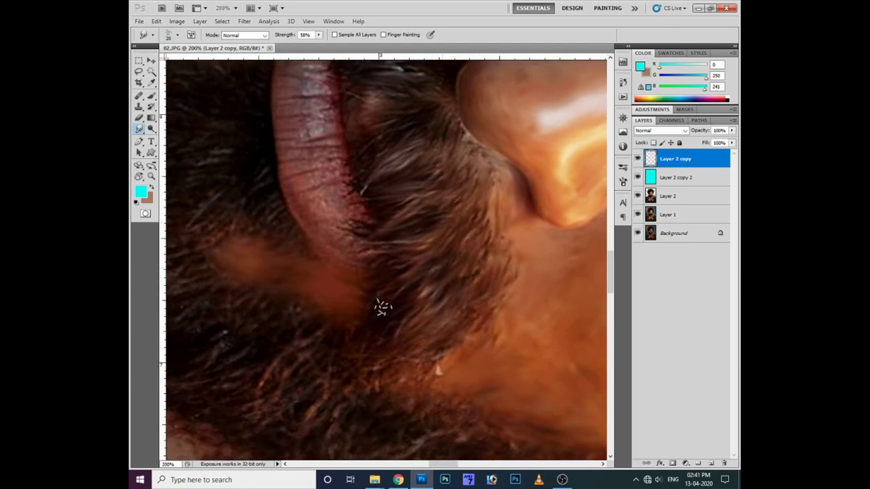
drag(394, 263, 354, 336)
scroll(355, 314, down, 4)
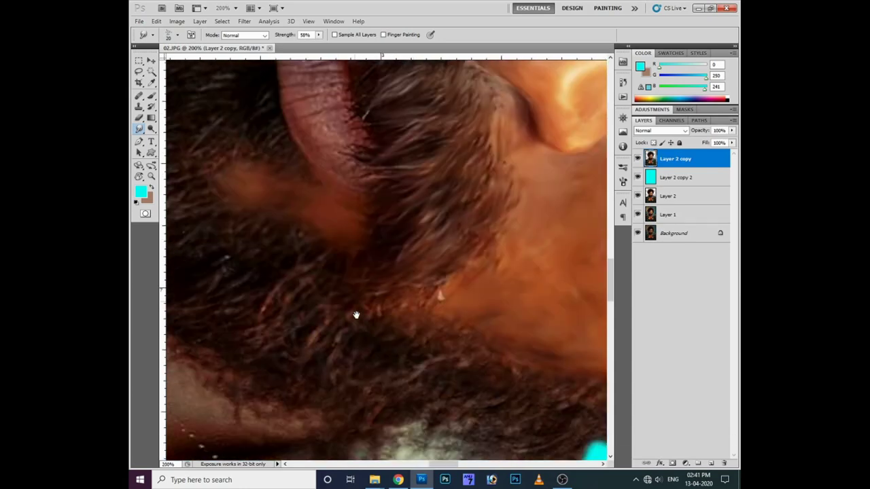
drag(336, 290, 462, 352)
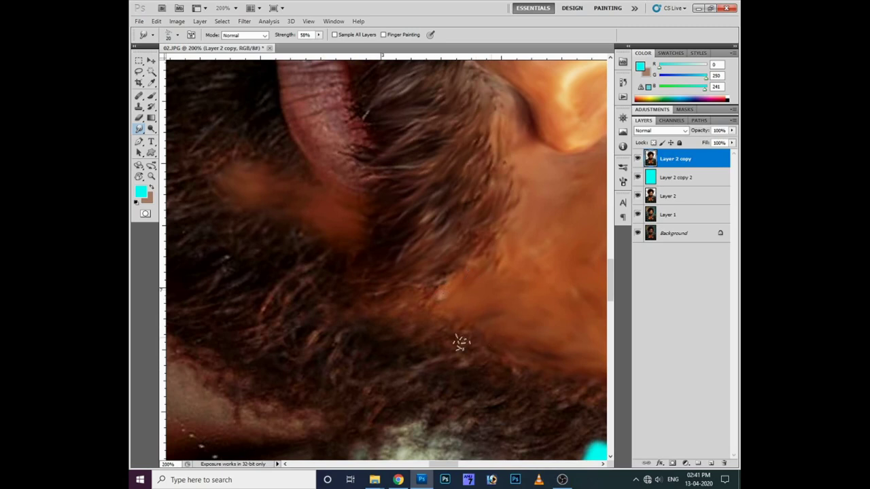
scroll(489, 399, down, 2)
- Pick a 50 px brush preset and lower smudge strength to 29%
right_click(501, 360)
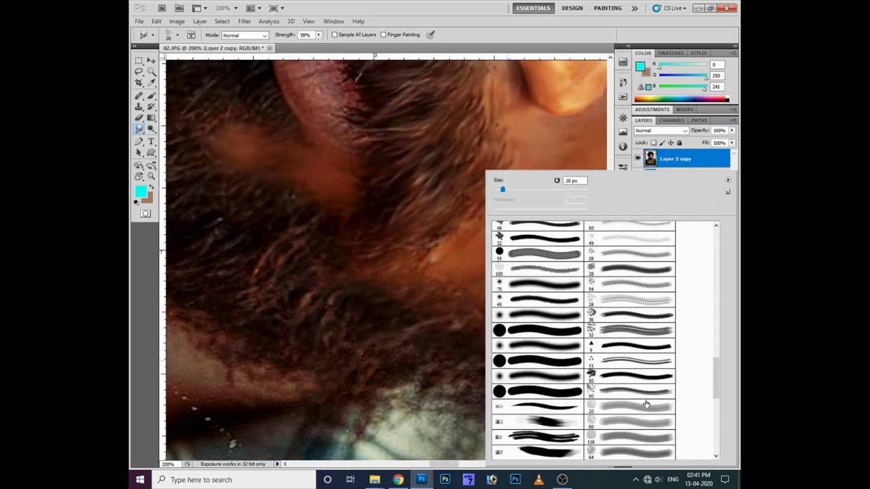
scroll(643, 406, down, 3)
scroll(639, 408, down, 3)
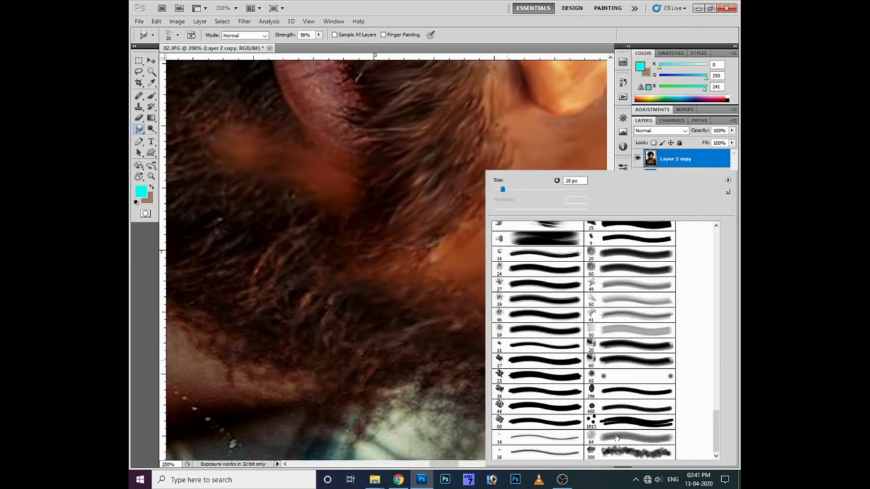
click(604, 377)
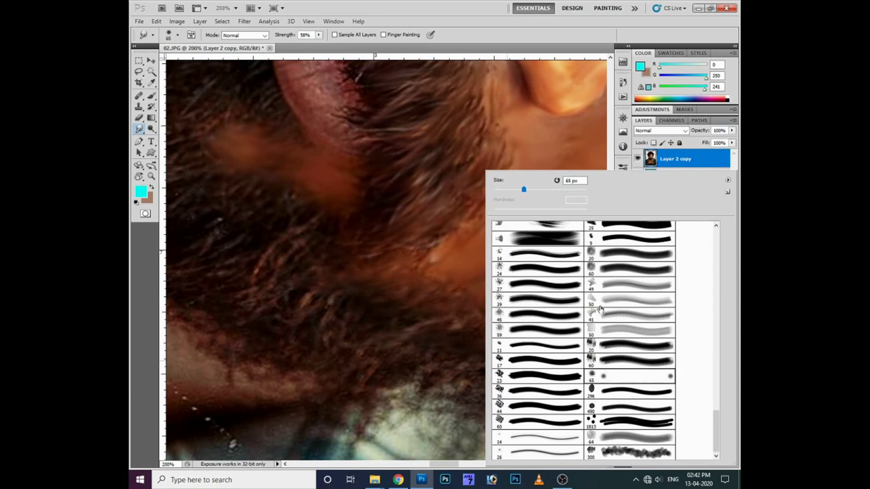
scroll(601, 305, up, 2)
scroll(603, 299, up, 2)
scroll(606, 292, up, 2)
scroll(608, 284, up, 1)
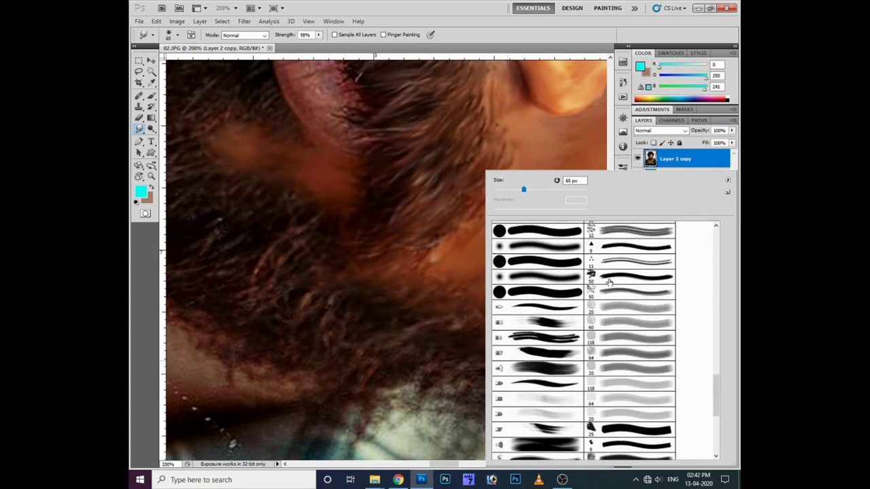
double_click(609, 282)
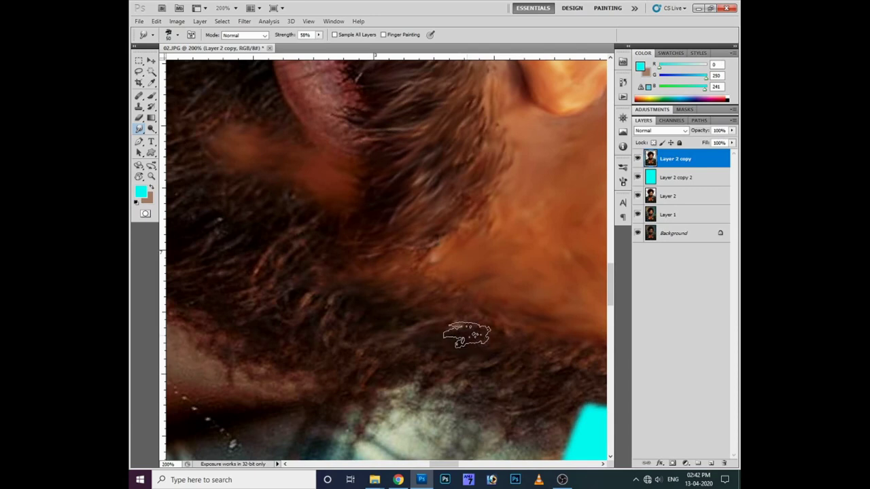
click(318, 34)
drag(320, 44, 305, 44)
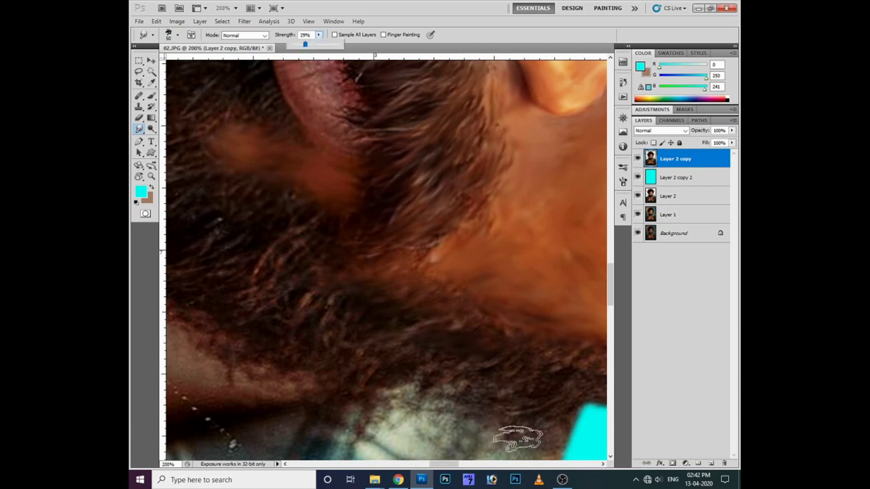
- Switch to the 100 px spatter brush and shrink it to 20 px
drag(436, 394, 315, 379)
right_click(426, 173)
scroll(466, 279, down, 3)
scroll(466, 279, up, 2)
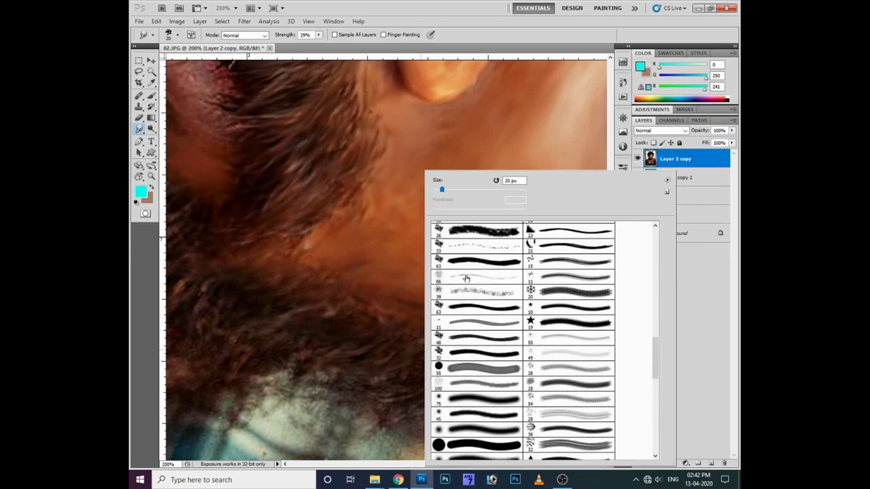
double_click(466, 279)
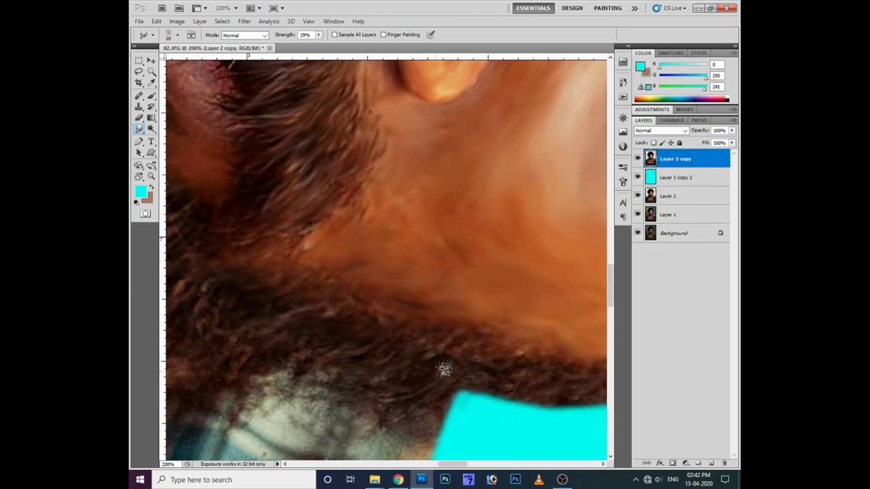
right_click(440, 173)
scroll(477, 310, up, 2)
scroll(478, 310, up, 2)
scroll(477, 310, up, 4)
scroll(478, 304, up, 5)
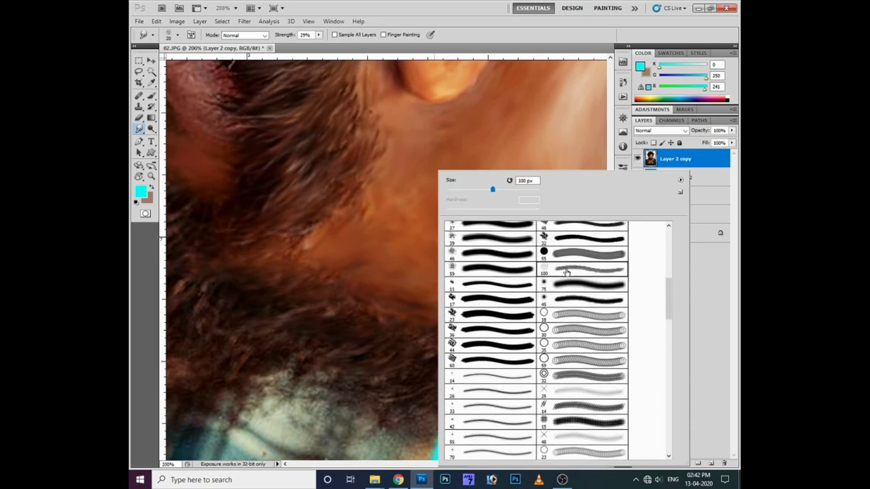
double_click(581, 269)
key(bracketleft)
key(bracketleft)
key(bracketleft)
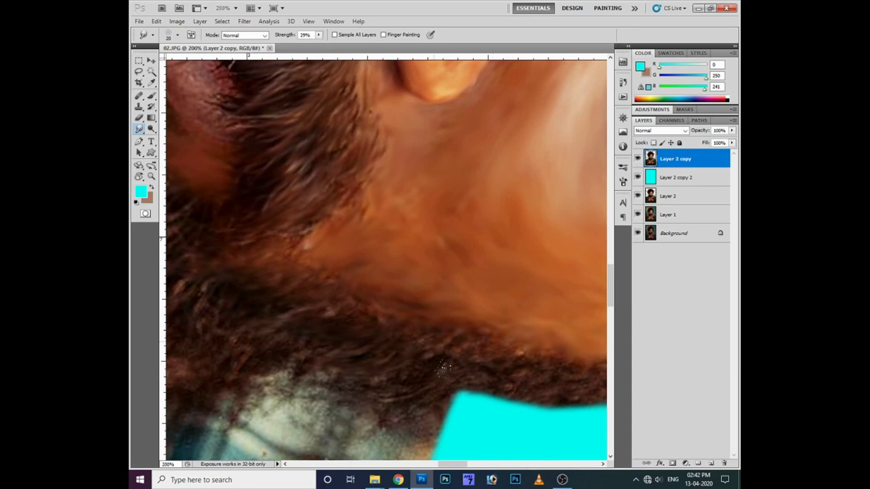
- Set strength to 56% with a 14 px brush and smudge the beard edge into the cyan
click(317, 34)
click(495, 358)
right_click(497, 361)
scroll(469, 299, up, 2)
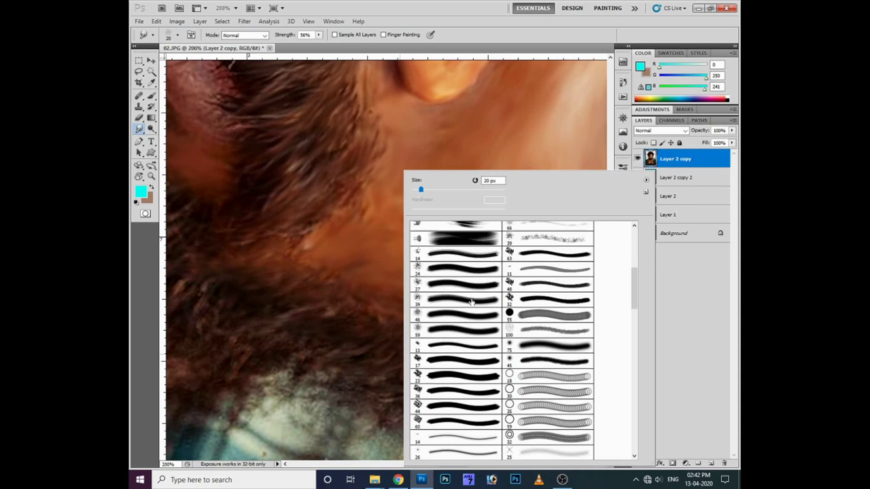
double_click(462, 274)
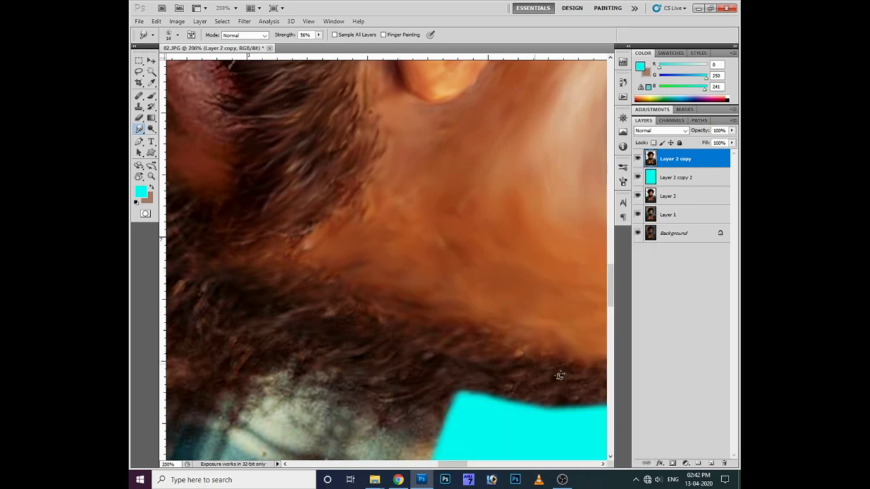
drag(452, 382, 482, 395)
scroll(442, 381, right, 3)
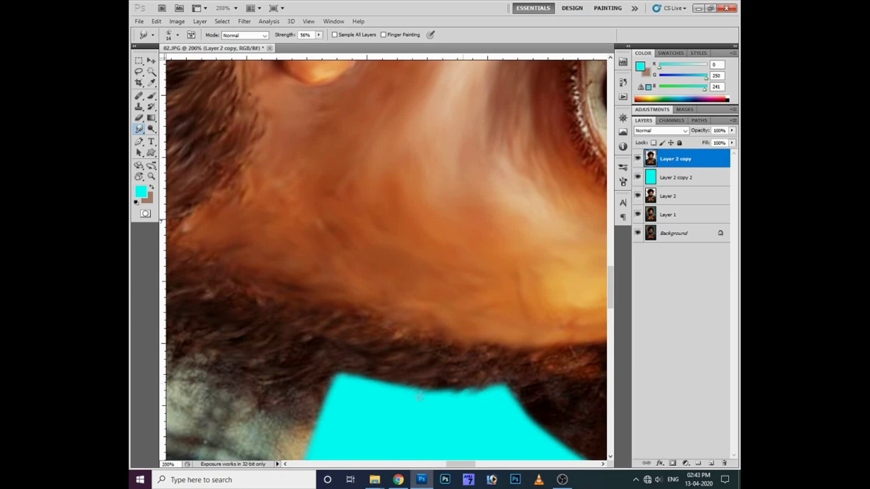
- Smudge the beard along the cyan patch's top edge, then zoom out to 100%
drag(366, 388, 331, 371)
scroll(320, 372, left, 2)
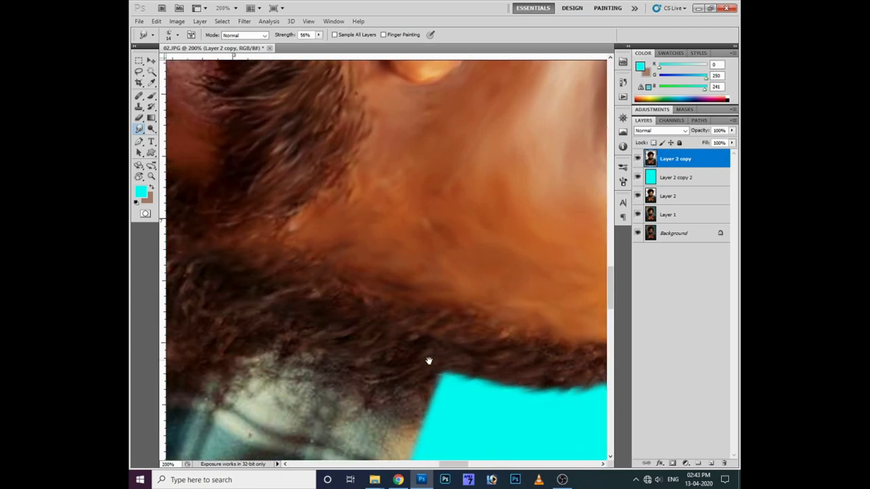
scroll(427, 359, left, 2)
scroll(396, 301, left, 2)
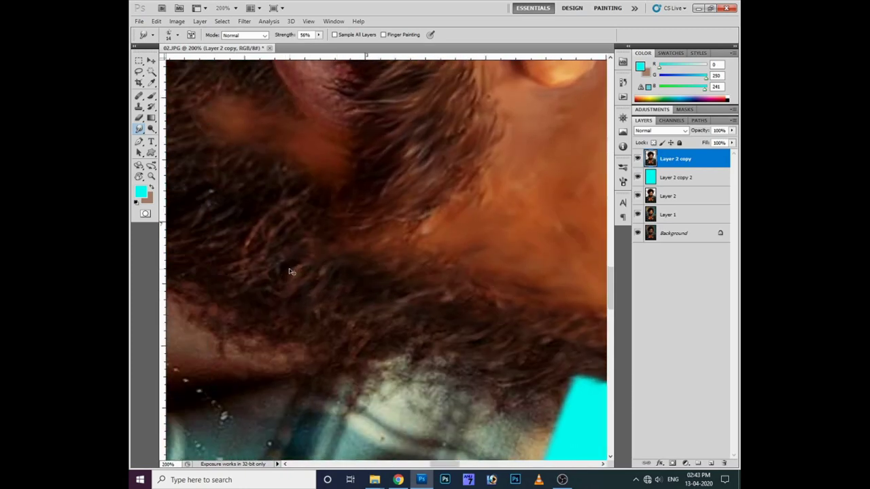
key(ctrl+minus)
scroll(364, 305, up, 1)
- Switch to a different smudge brush preset and zoom back to 200% on the beard and lip
right_click(395, 273)
scroll(531, 338, down, 2)
scroll(531, 338, down, 3)
scroll(531, 337, down, 3)
scroll(531, 338, down, 3)
double_click(526, 353)
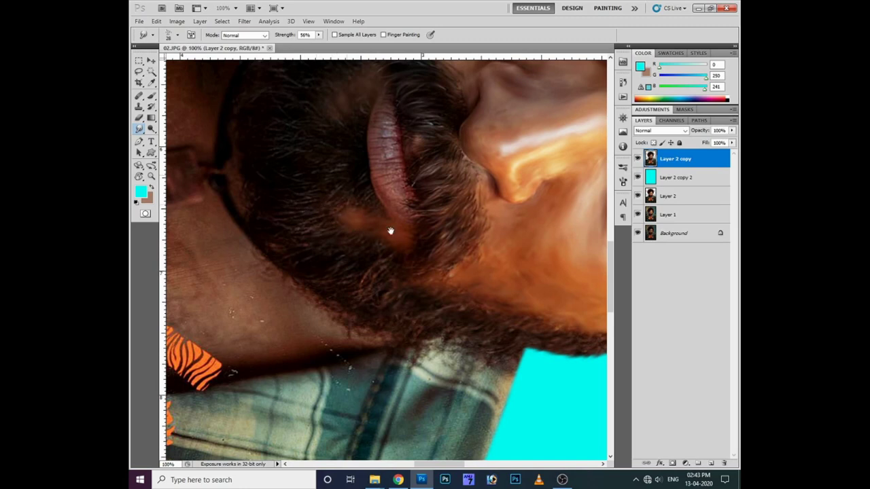
key(ctrl+plus)
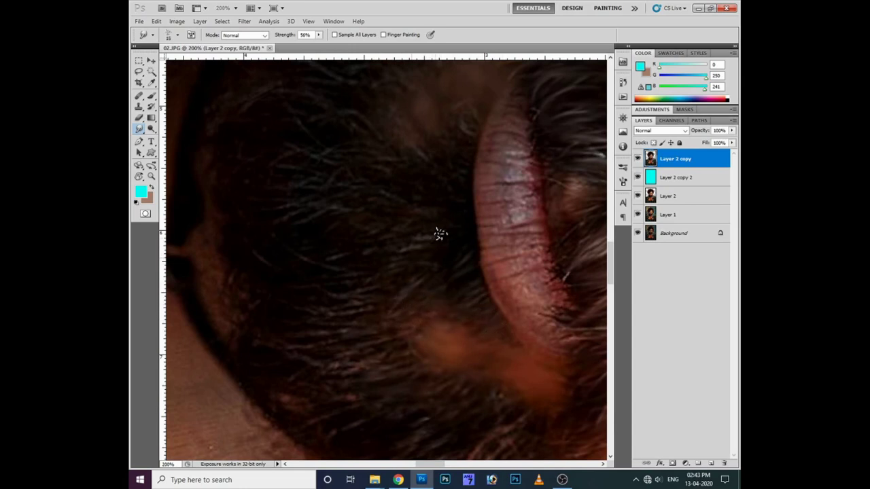
- Set smudge strength to 51% and choose a small 15 px brush
click(318, 35)
drag(316, 46, 317, 46)
right_click(411, 208)
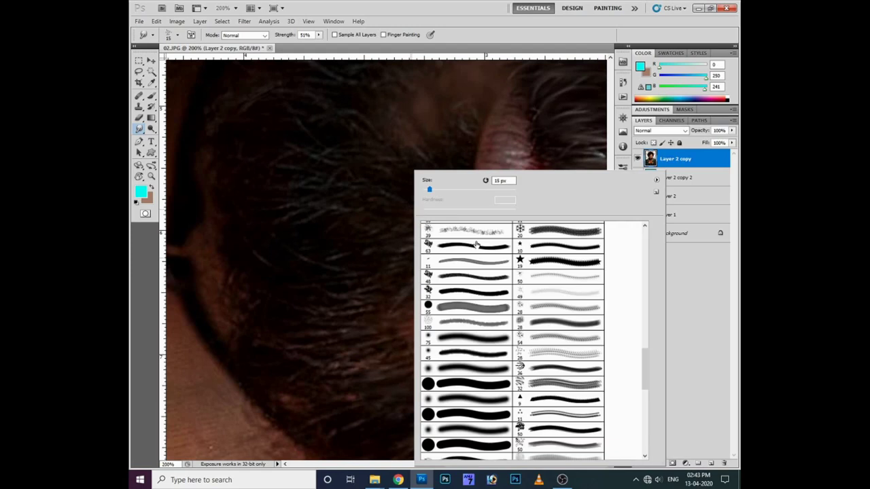
double_click(454, 274)
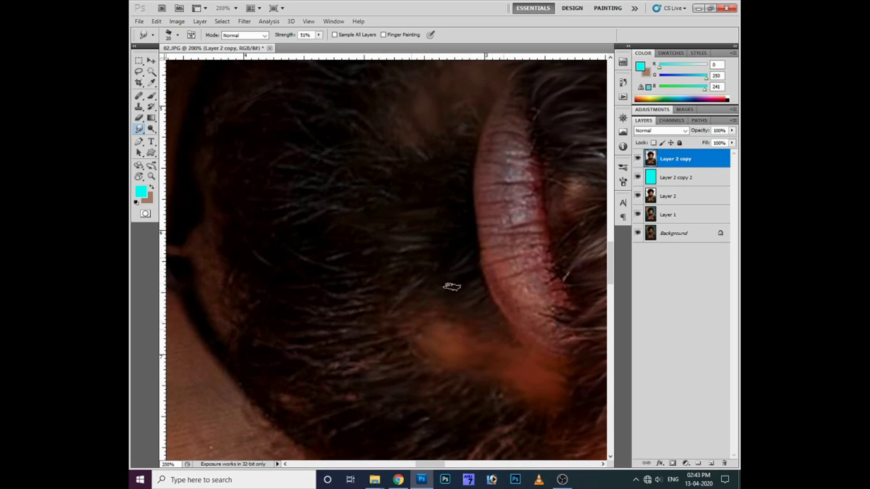
scroll(379, 265, left, 5)
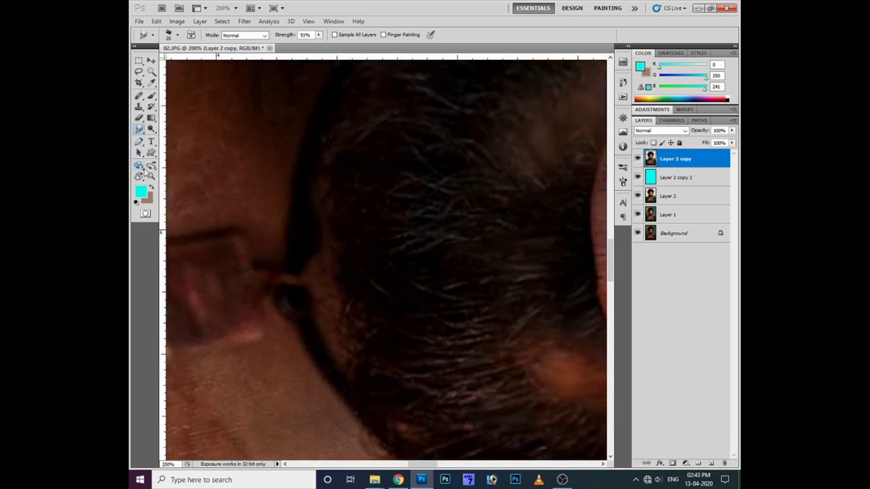
- Rotate the canvas view and reposition it over the face
click(139, 175)
mouse_move(380, 175)
mouse_down()
mouse_move(428, 284)
mouse_move(404, 236)
mouse_move(375, 223)
mouse_move(355, 243)
mouse_move(369, 262)
mouse_move(384, 227)
mouse_move(404, 214)
mouse_up()
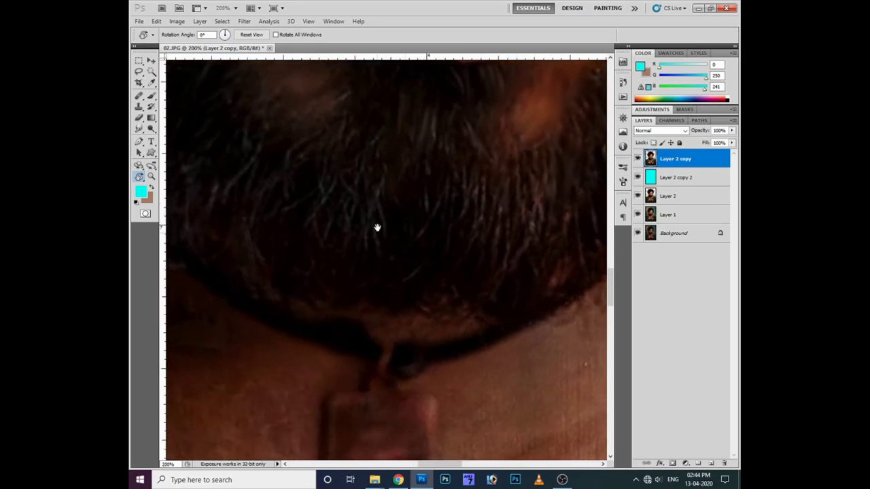
scroll(367, 225, up, 5)
scroll(368, 272, up, 3)
scroll(369, 271, left, 5)
scroll(419, 227, left, 2)
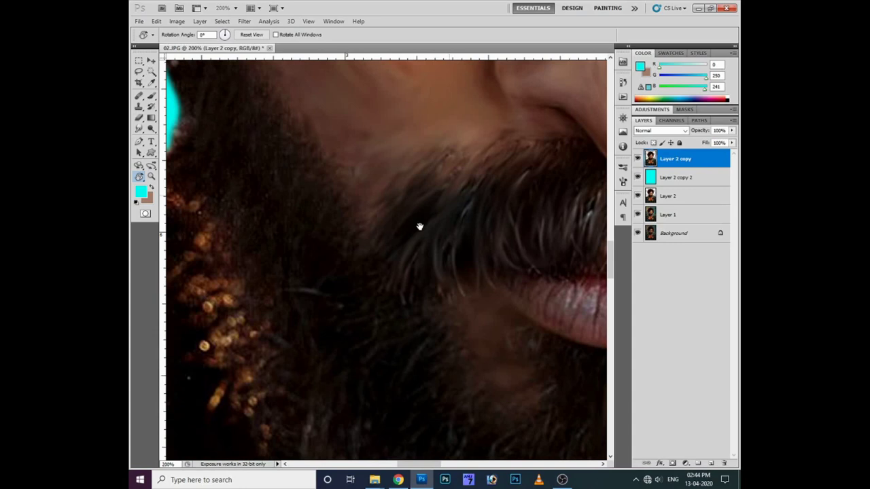
scroll(298, 237, left, 5)
scroll(340, 245, up, 3)
scroll(362, 233, up, 2)
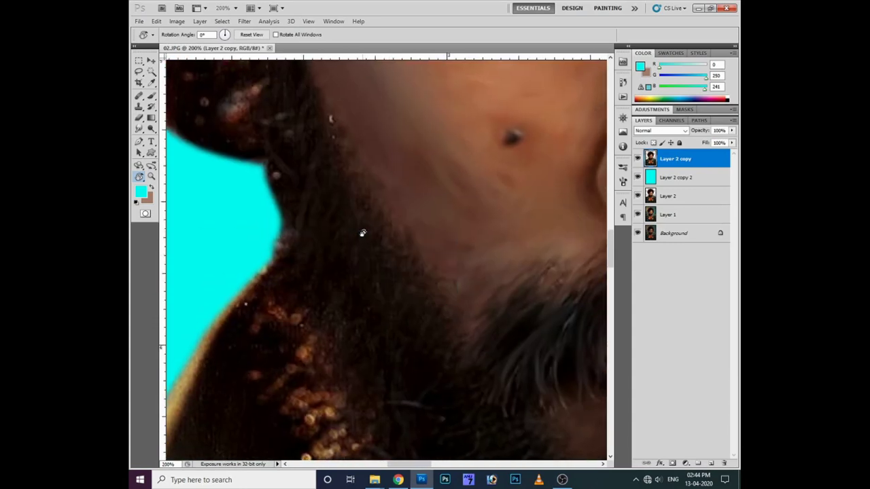
- Return to the Smudge tool and try several brush tips, settling on an 11 px brush
click(139, 128)
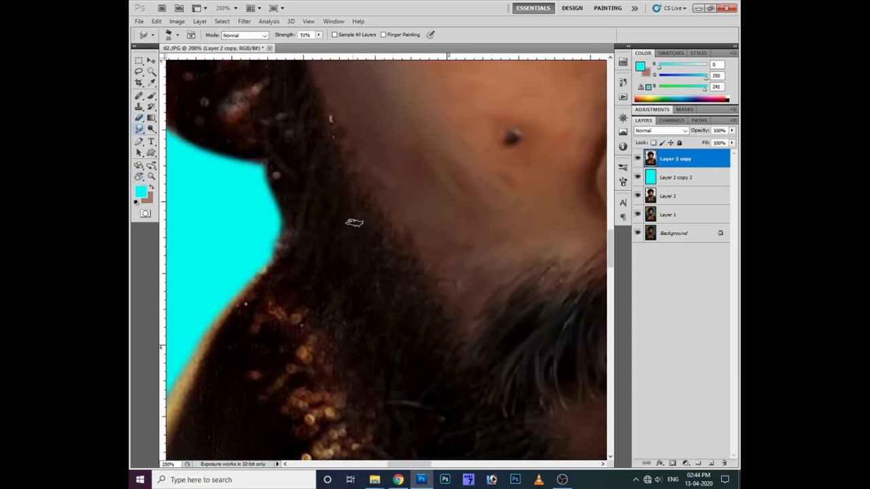
right_click(359, 213)
scroll(442, 373, down, 2)
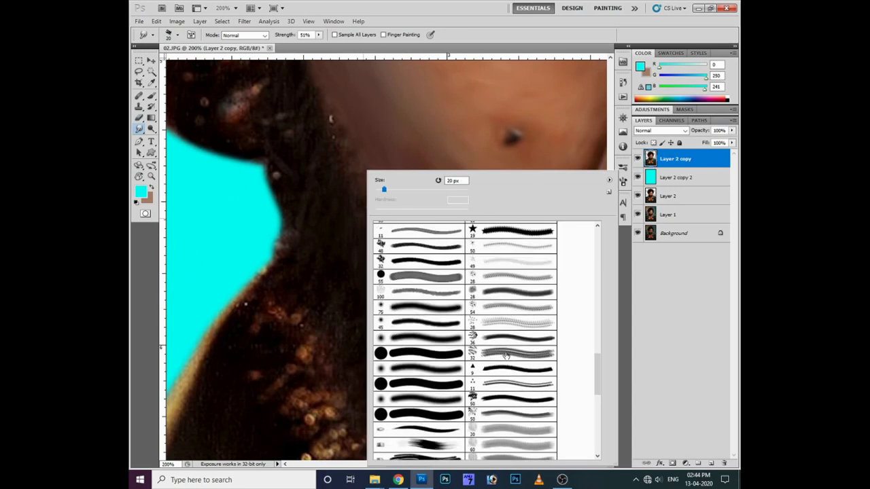
double_click(507, 354)
right_click(421, 279)
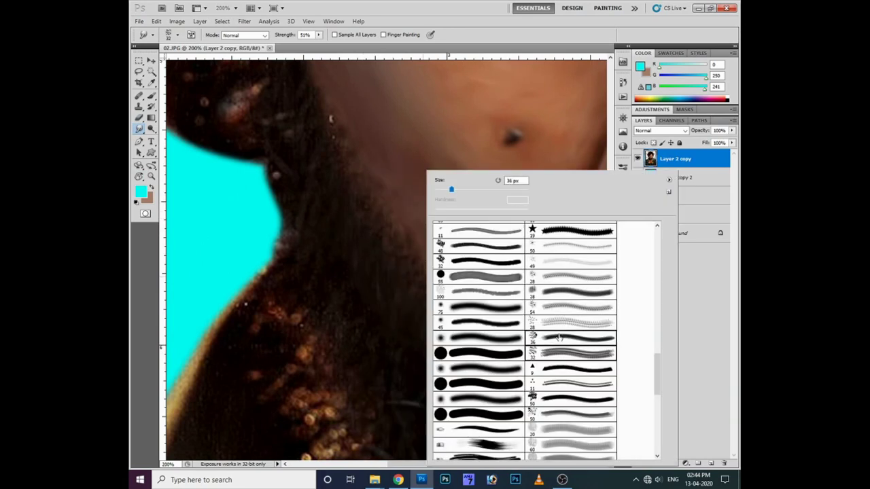
double_click(570, 339)
right_click(520, 338)
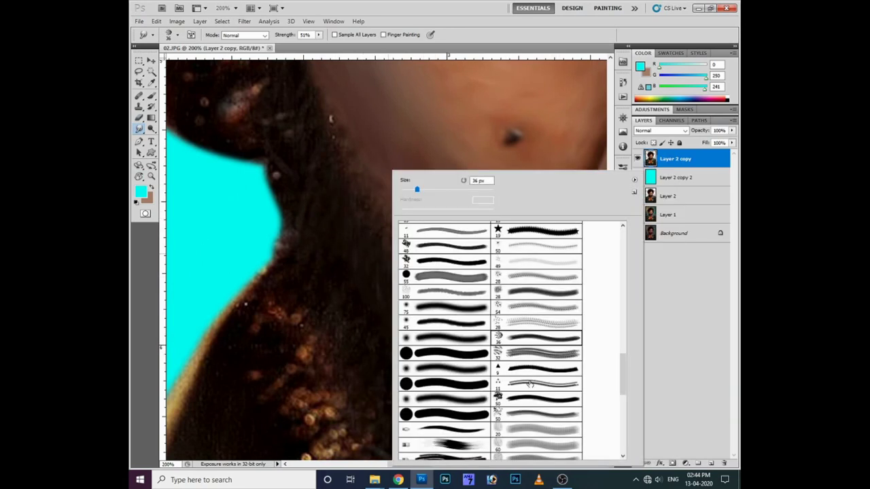
double_click(529, 385)
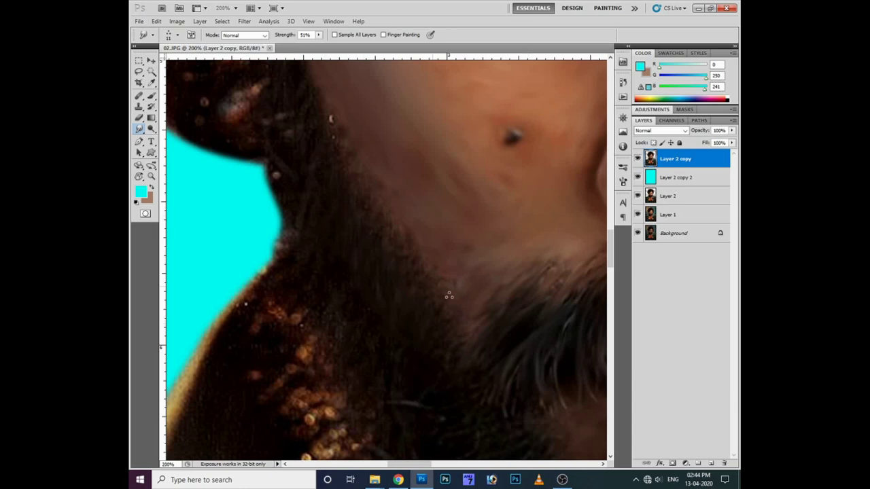
- Pick another brush tip, zoom to 100% and smudge the beard downward along the jaw
drag(363, 213, 329, 118)
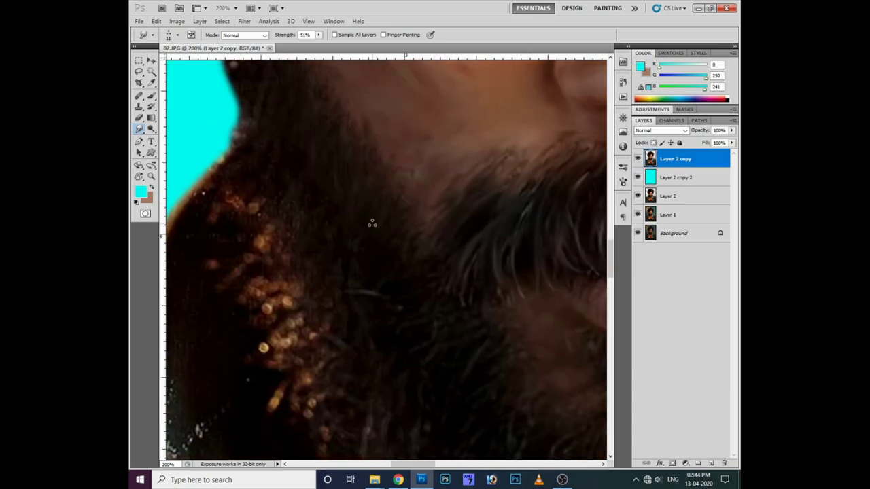
right_click(377, 171)
scroll(516, 380, down, 1)
double_click(513, 402)
key(ctrl+minus)
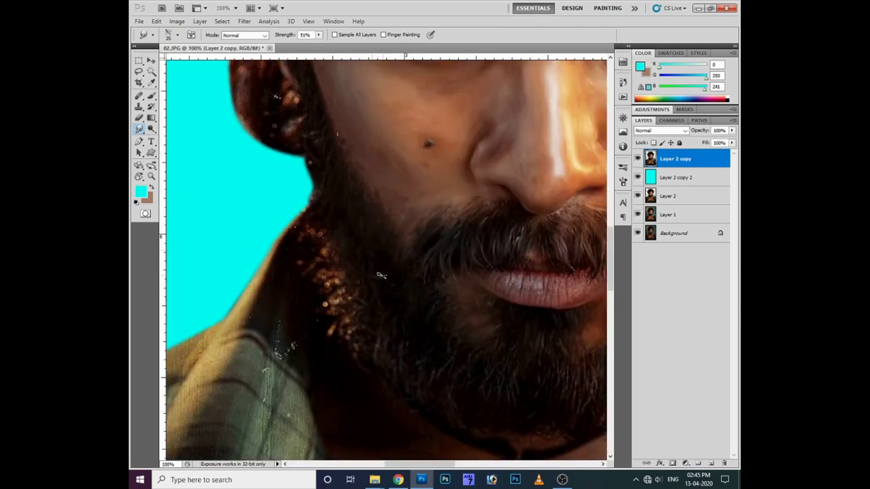
drag(336, 279, 359, 320)
drag(506, 297, 403, 333)
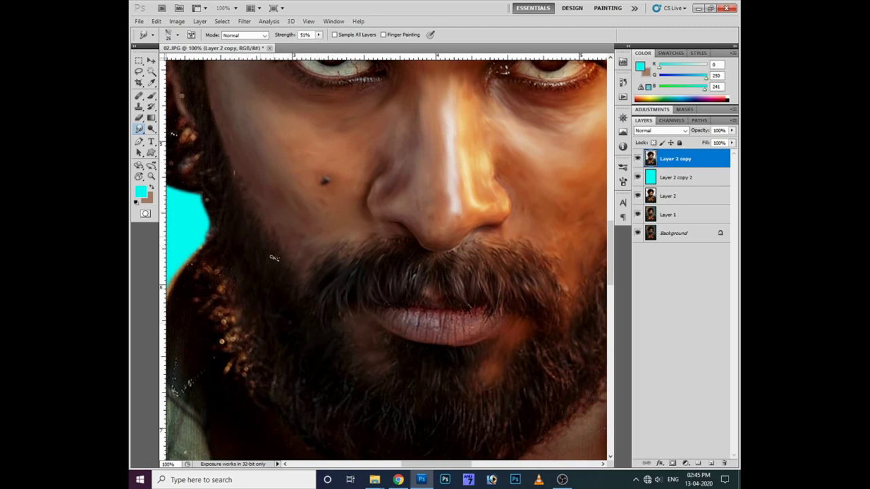
drag(494, 358, 440, 332)
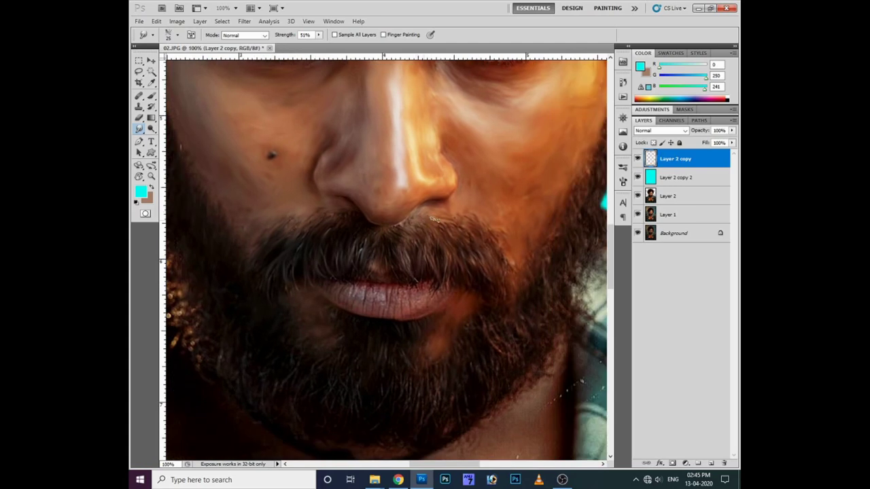
- Select the 64 px brush preset and shrink the brush size with [
right_click(492, 318)
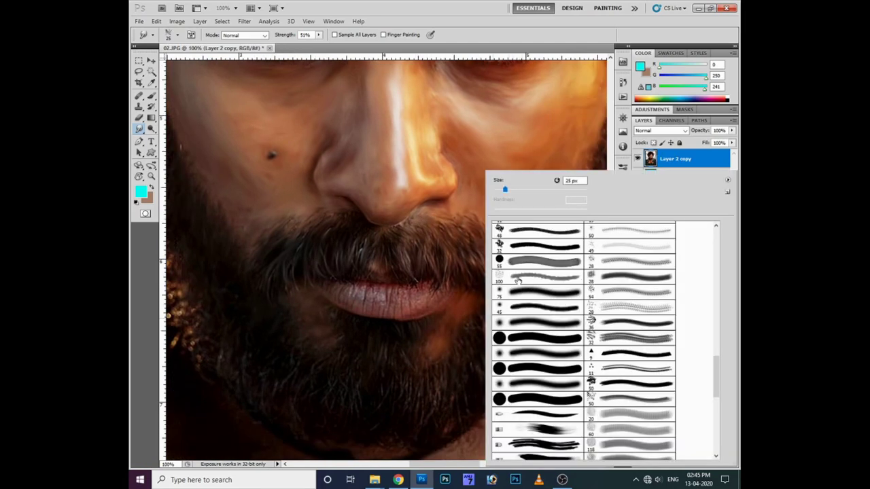
scroll(624, 384, down, 2)
click(609, 424)
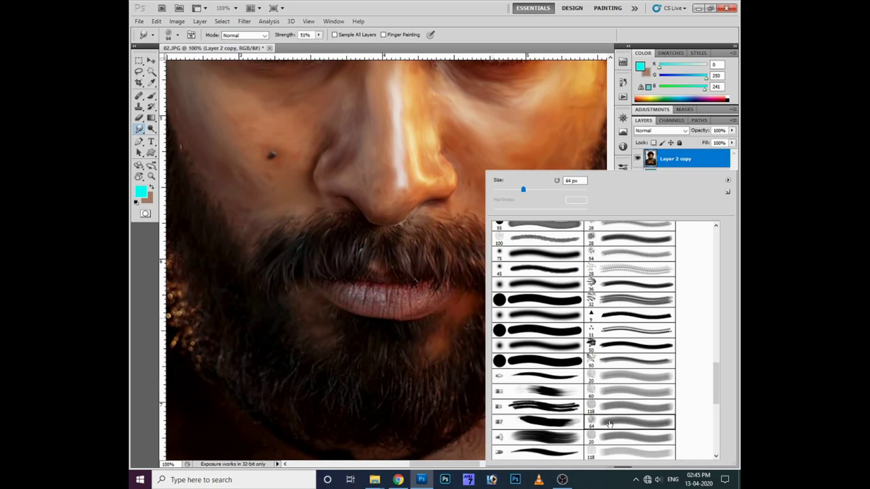
key(Return)
key(bracketleft)
key(bracketleft)
key(bracketleft)
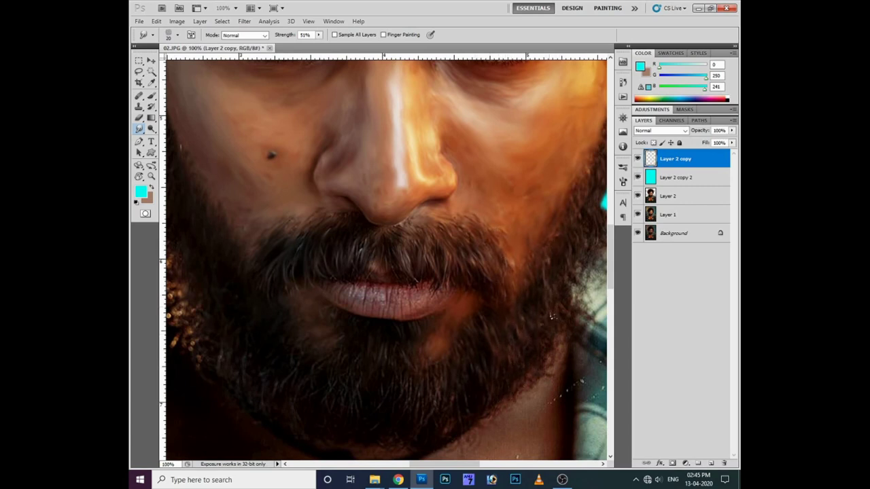
- Smudge the beard edge and darken its bright highlights into the surrounding hair
drag(552, 307, 502, 305)
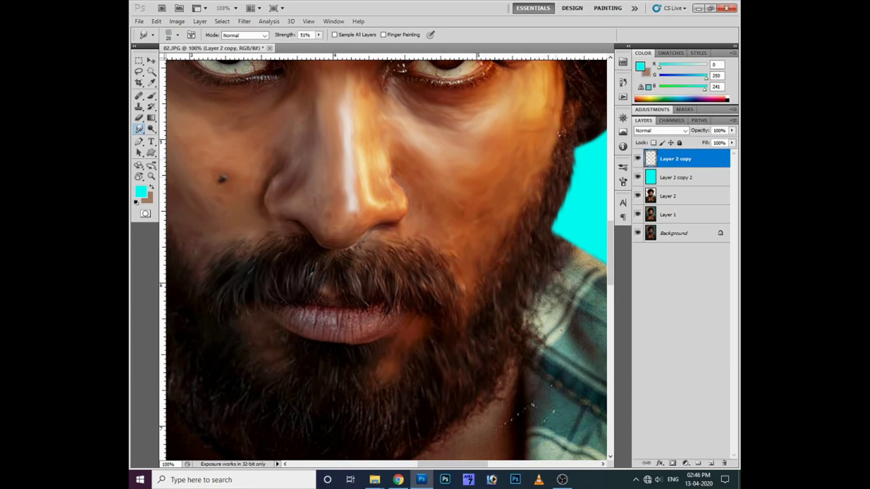
drag(503, 250, 503, 209)
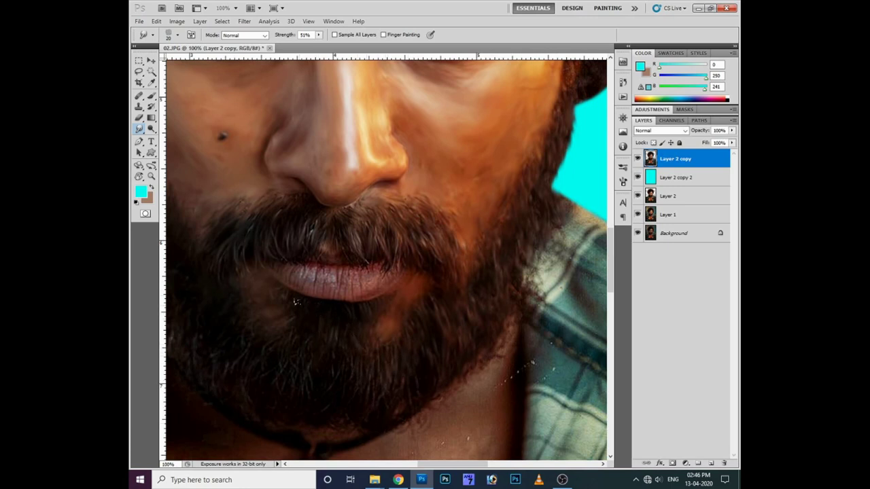
drag(285, 312, 390, 280)
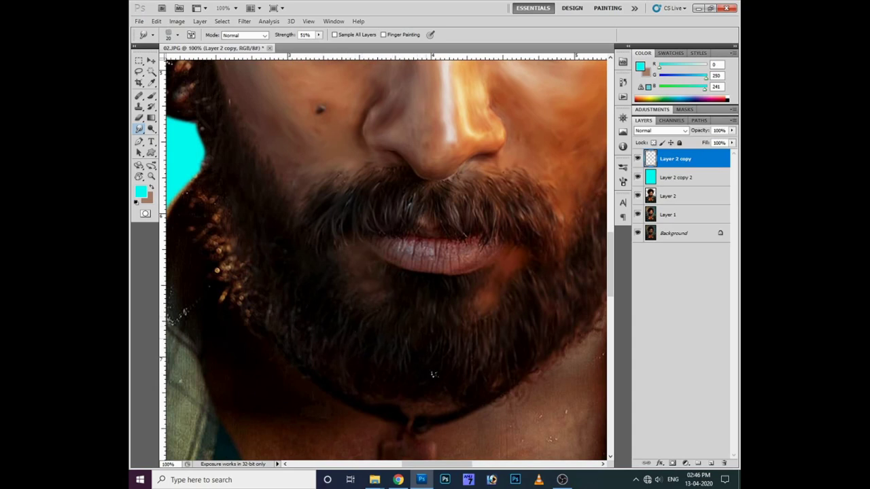
scroll(388, 307, left, 3)
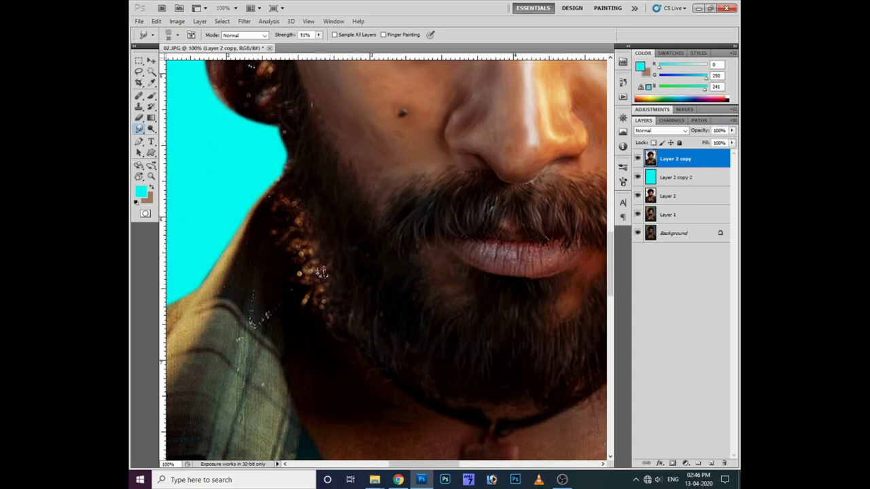
drag(304, 196, 316, 212)
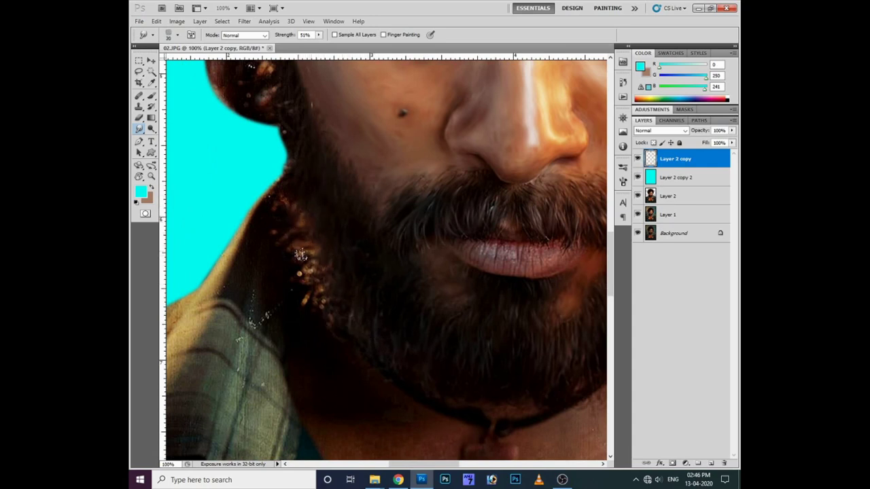
drag(321, 278, 310, 298)
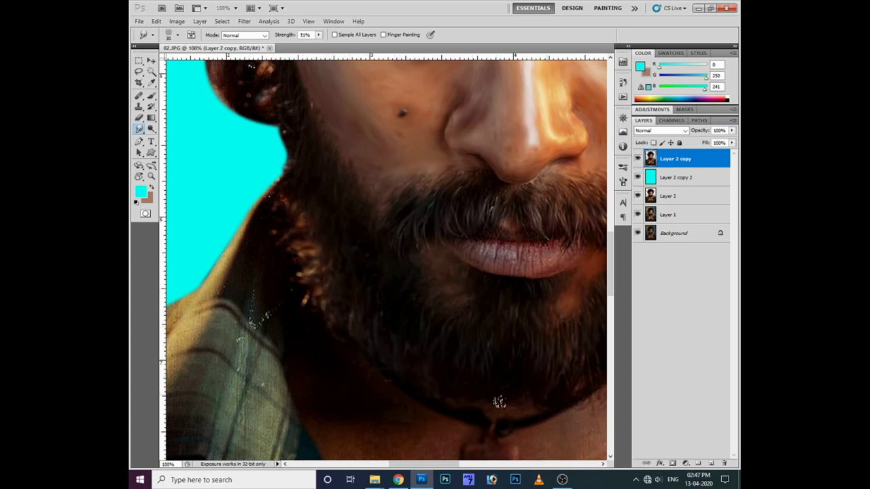
scroll(499, 402, up, 1)
scroll(379, 305, up, 2)
- Switch smudging to the scattered 1813 brush preset and pan toward the neck below the beard
scroll(413, 334, up, 1)
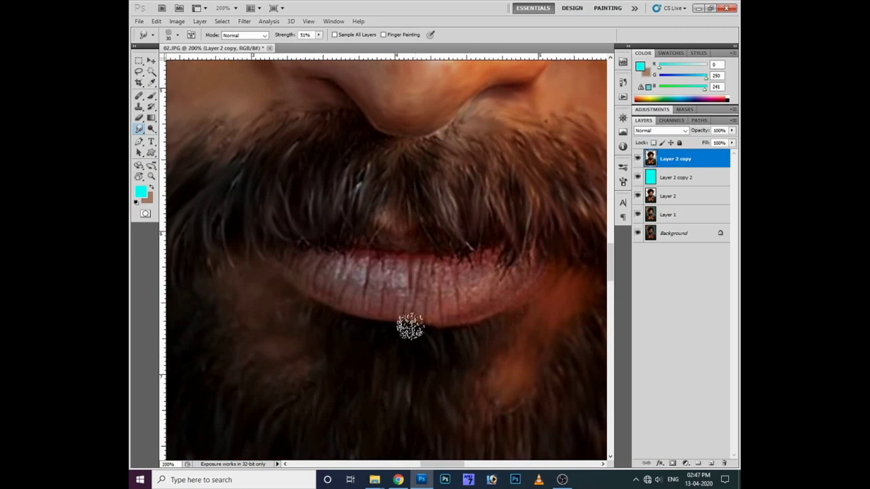
right_click(478, 262)
scroll(602, 425, down, 2)
scroll(604, 424, down, 2)
scroll(604, 424, down, 1)
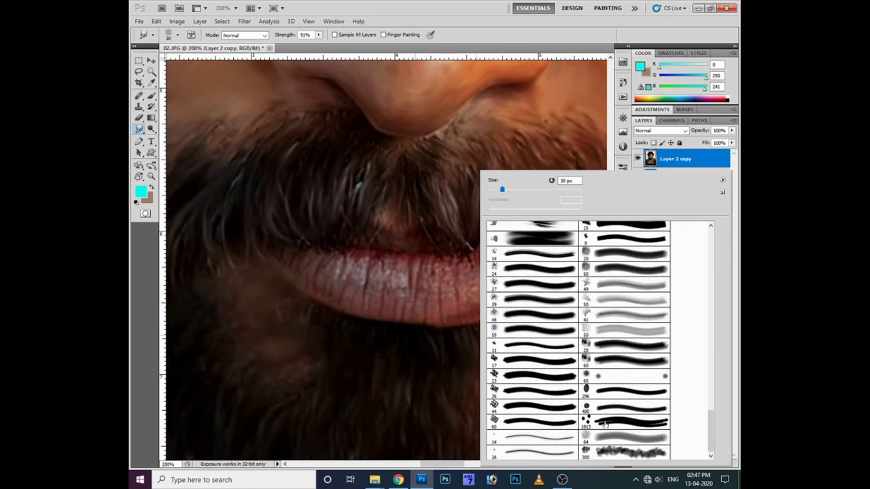
double_click(604, 424)
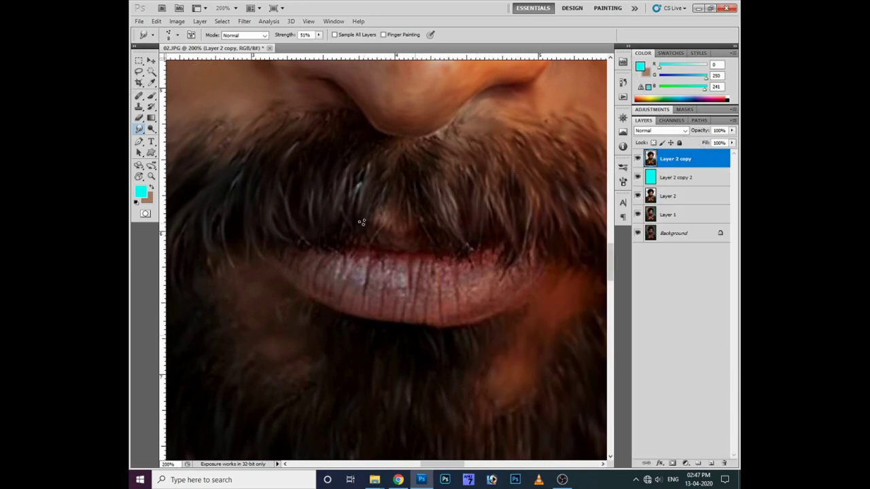
drag(330, 235, 371, 237)
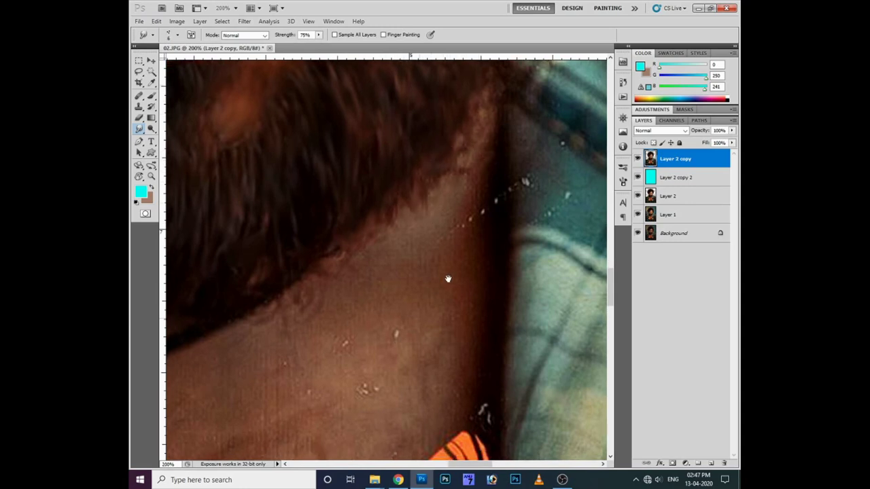
- Pick a larger brush preset and smooth the skin and hair texture on the neck
right_click(447, 278)
scroll(553, 284, down, 1)
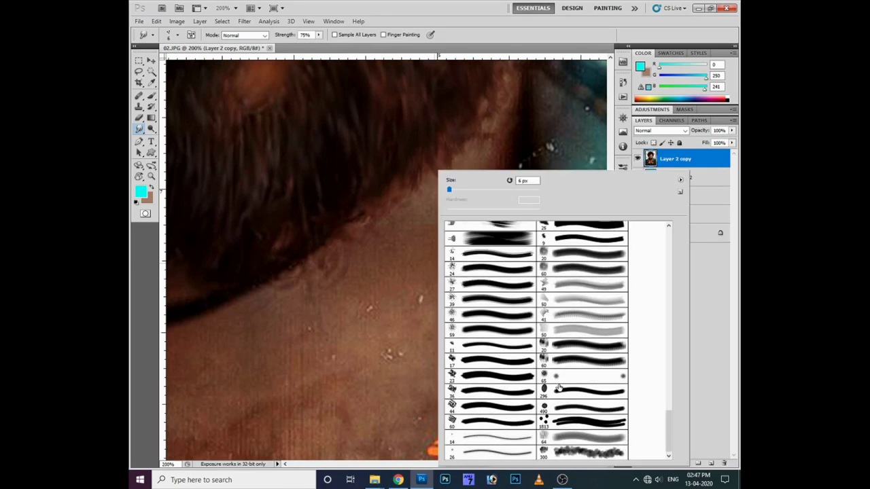
double_click(553, 284)
drag(462, 205, 453, 243)
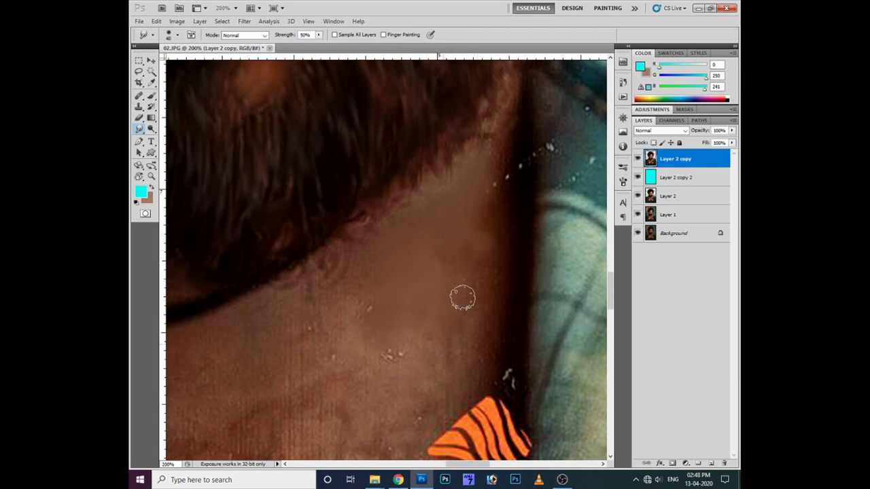
- Switch to a scattered brush preset and smooth away white specks on the neck
right_click(421, 288)
double_click(554, 433)
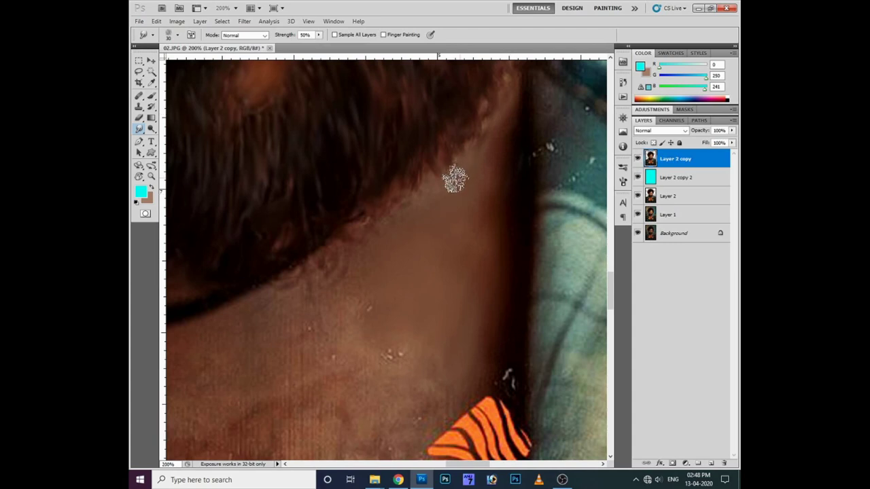
drag(353, 246, 438, 204)
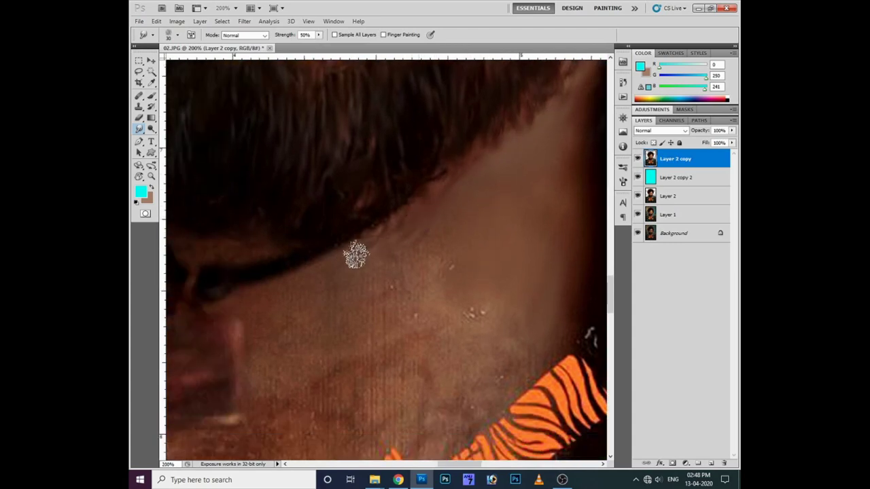
drag(534, 347, 528, 295)
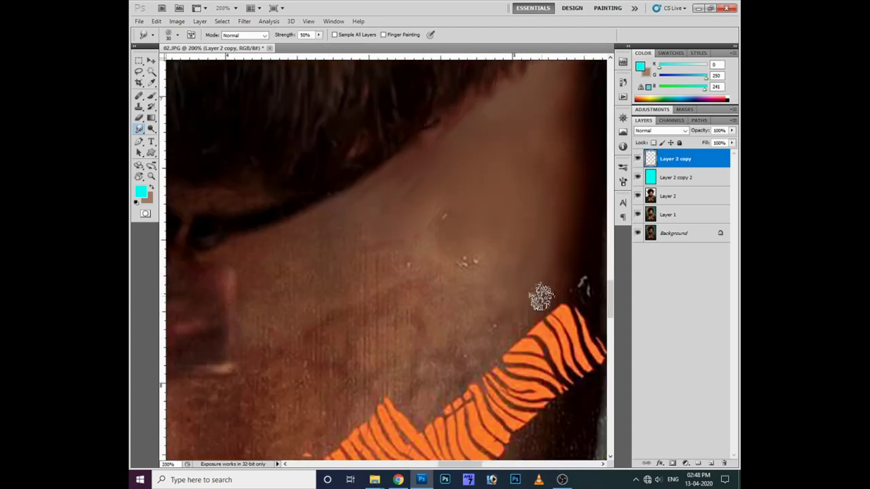
drag(480, 344, 452, 225)
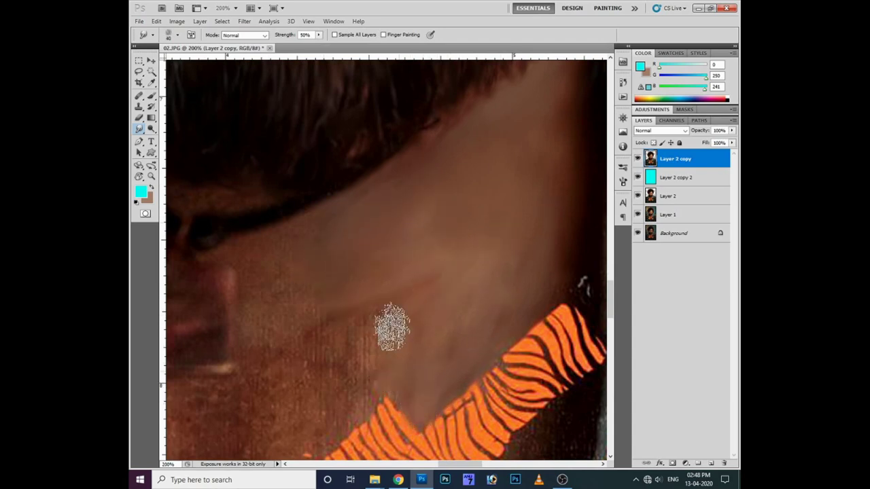
- Center the view on the pendant and reduce the brush size to 15
drag(329, 312, 413, 323)
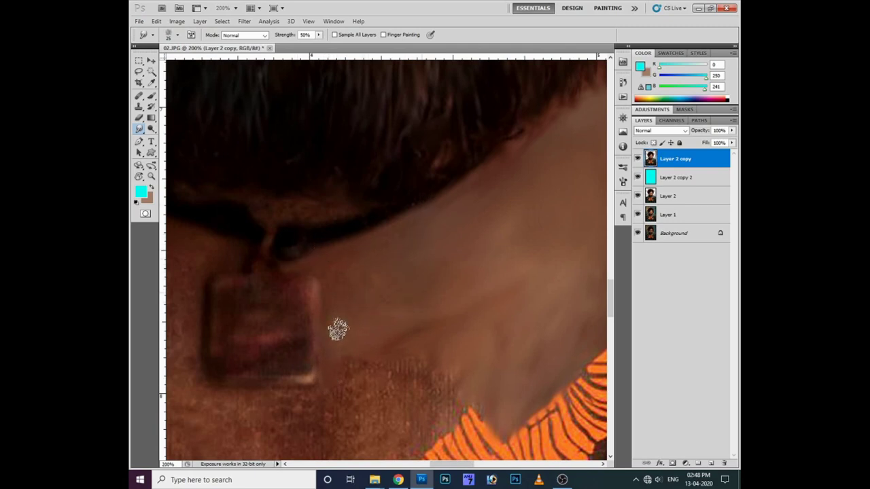
drag(469, 406, 476, 351)
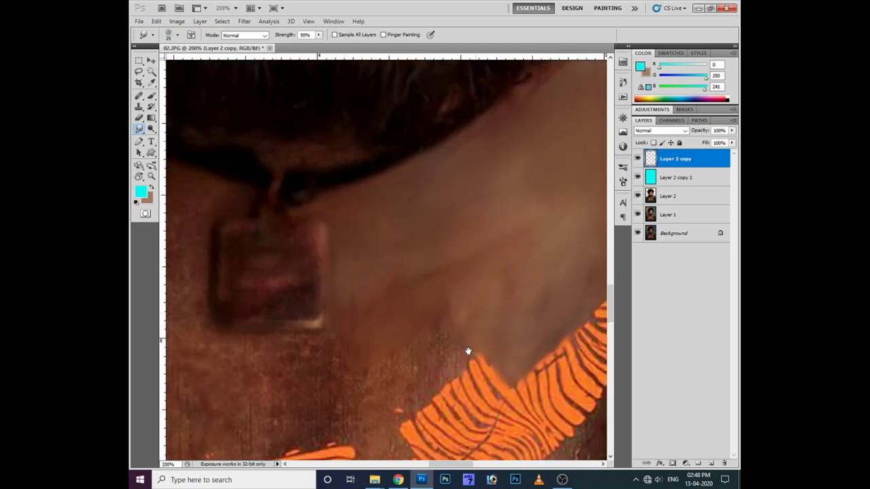
mouse_move(413, 401)
mouse_down()
mouse_move(443, 395)
mouse_move(395, 359)
mouse_up()
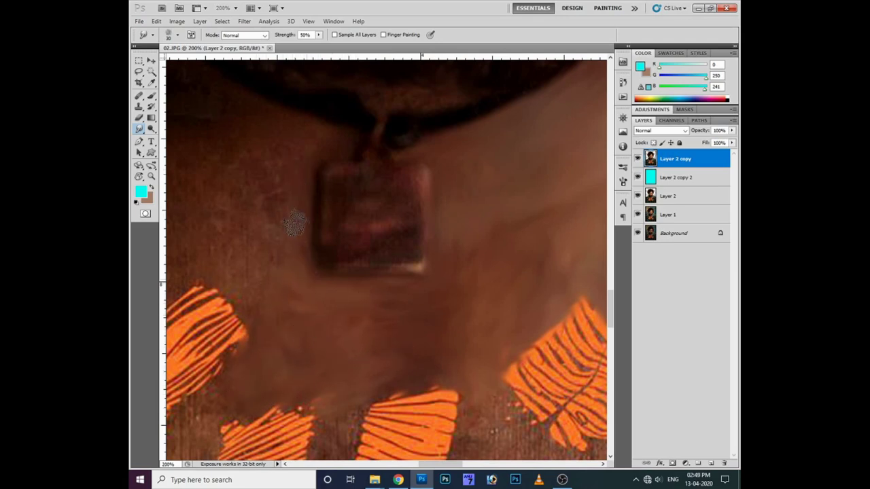
drag(286, 149, 378, 204)
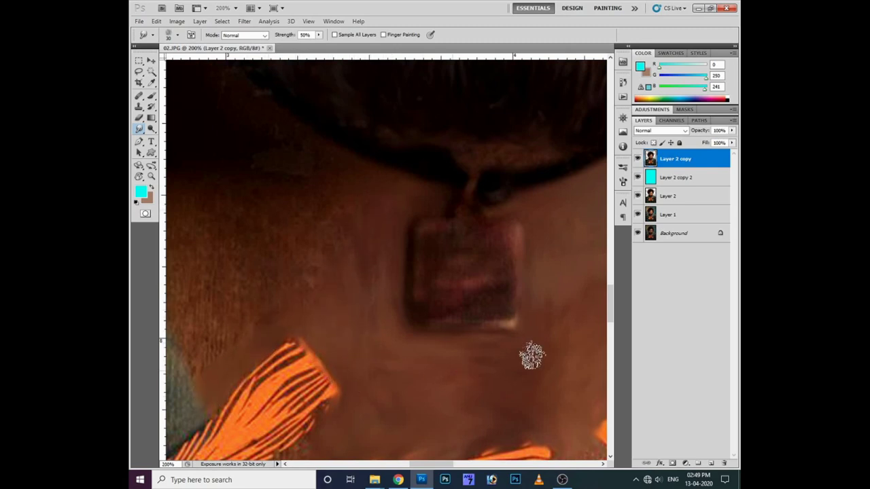
key(bracketleft)
key(bracketleft)
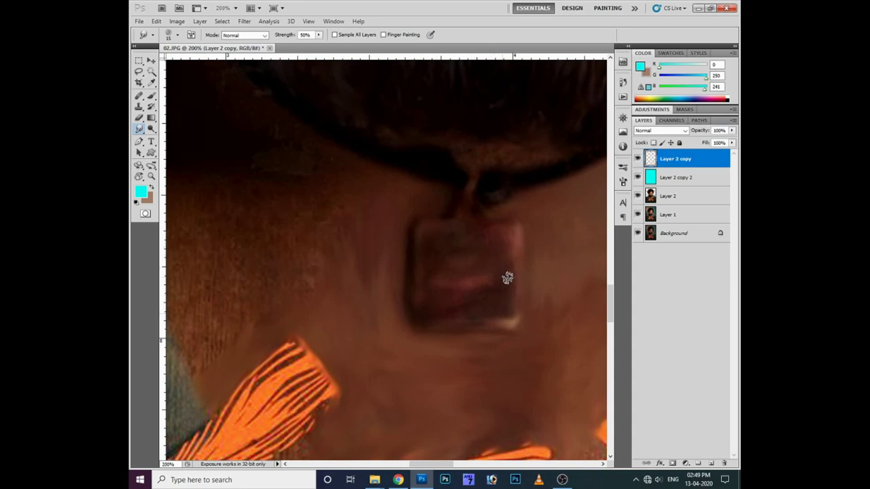
scroll(513, 312, up, 3)
scroll(476, 340, up, 1)
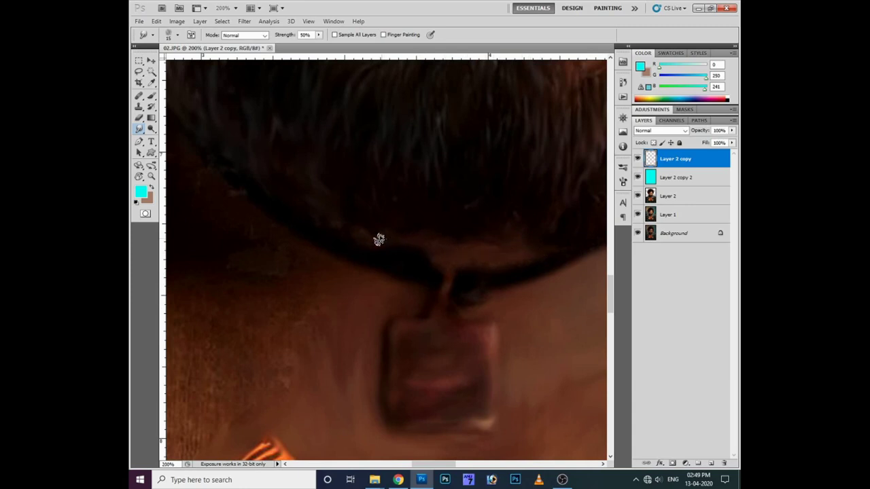
- Enlarge the brush past 25, smooth the mottled neck texture, then zoom out to check
drag(438, 255, 481, 288)
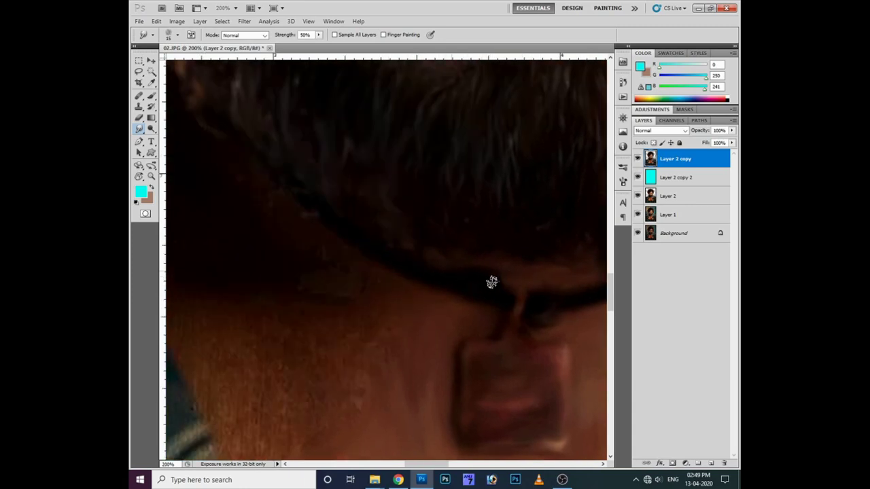
drag(316, 213, 450, 263)
key(bracketright)
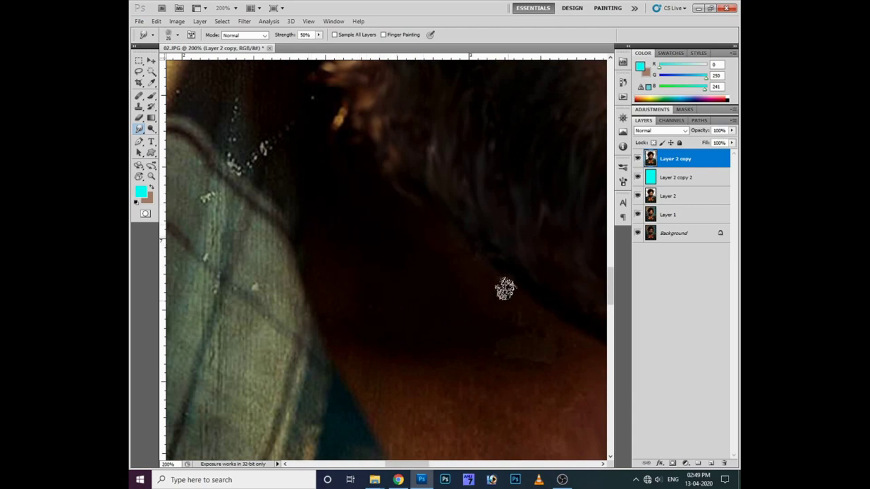
drag(454, 343, 407, 312)
key(bracketright)
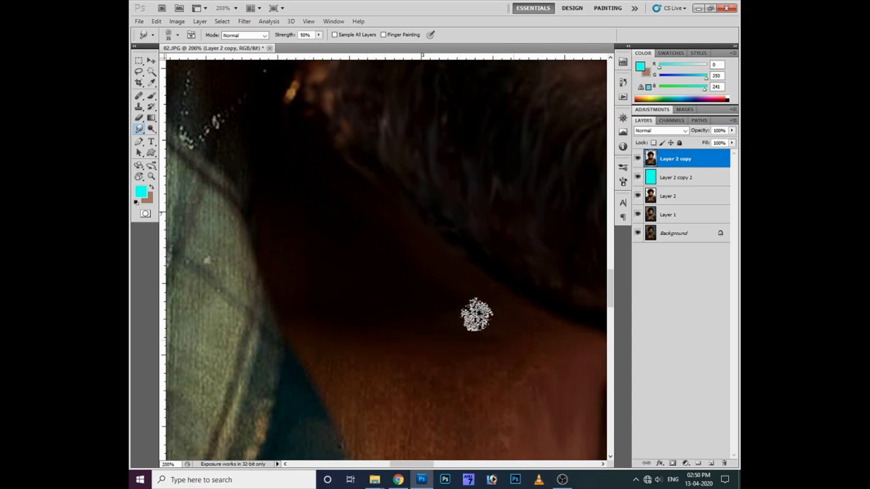
drag(513, 318, 425, 301)
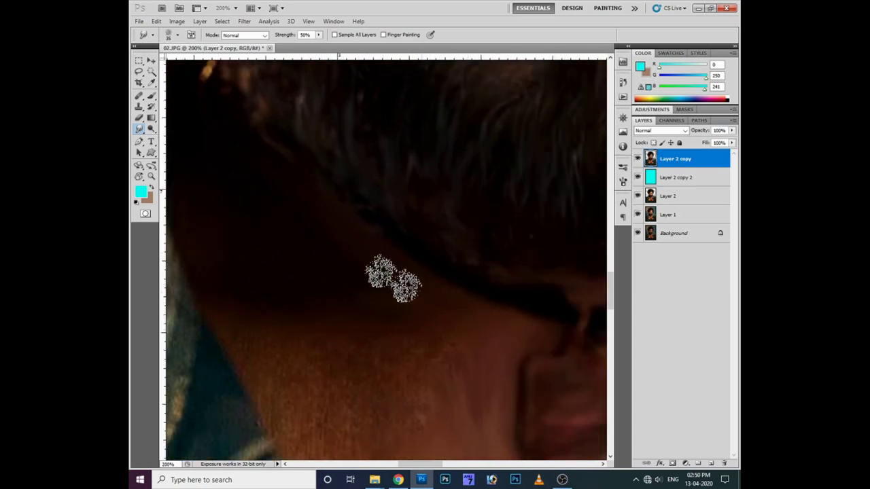
mouse_move(252, 370)
mouse_down()
mouse_move(256, 337)
mouse_move(320, 362)
mouse_up()
mouse_move(230, 252)
mouse_down()
mouse_move(297, 288)
mouse_move(339, 369)
mouse_move(412, 346)
mouse_move(396, 335)
mouse_up()
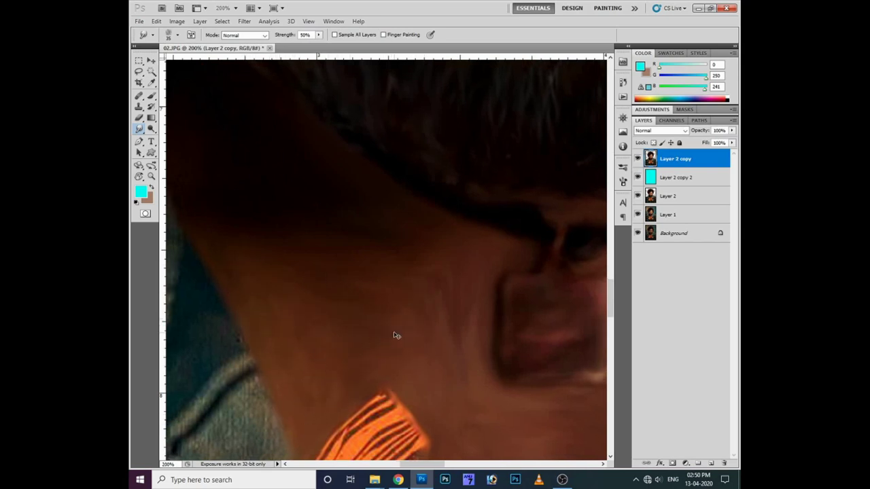
key(ctrl+minus)
key(ctrl+minus)
- Smudge the shoulder edge against the cyan, the shirt shoulder and the shirt below the beard
key(ctrl+plus)
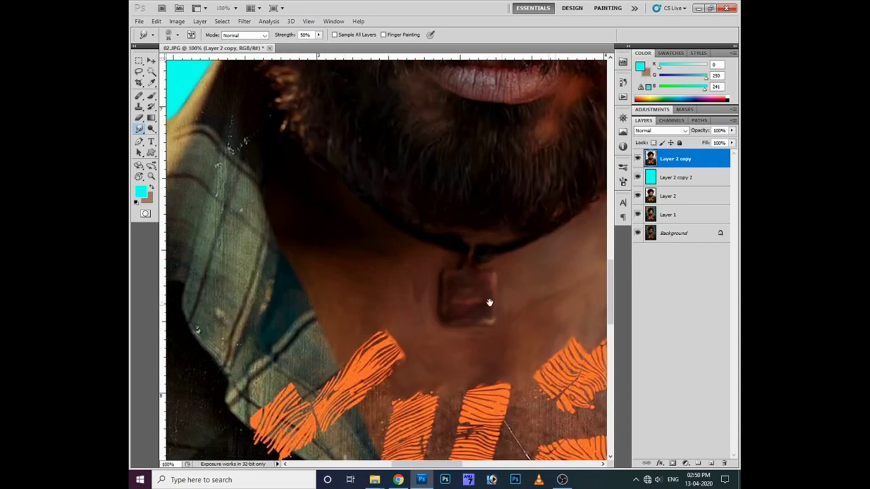
scroll(501, 309, right, 3)
drag(541, 211, 527, 281)
drag(287, 278, 423, 278)
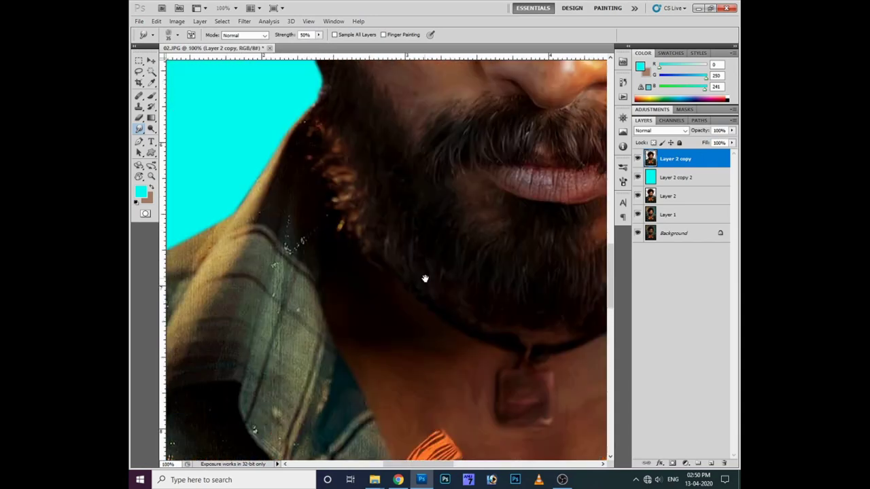
mouse_move(268, 164)
mouse_down()
mouse_move(241, 213)
mouse_move(288, 220)
mouse_up()
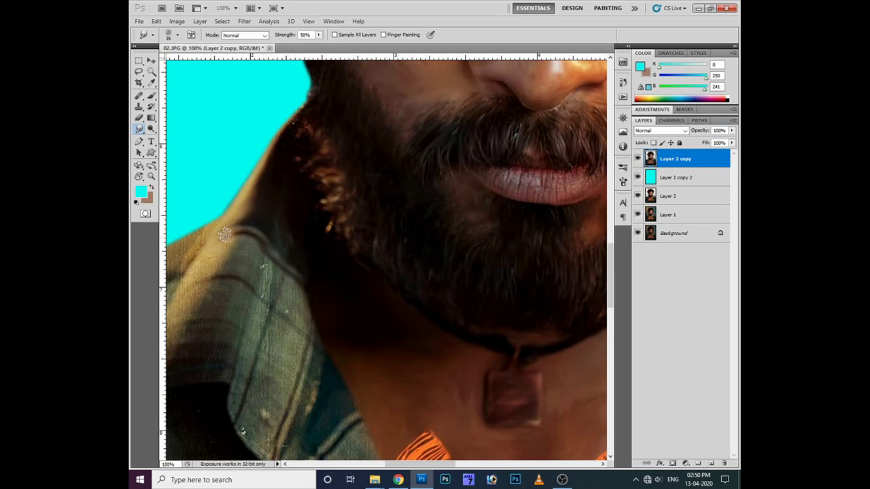
mouse_move(216, 256)
mouse_down()
mouse_move(252, 252)
mouse_move(265, 268)
mouse_up()
drag(297, 298, 266, 340)
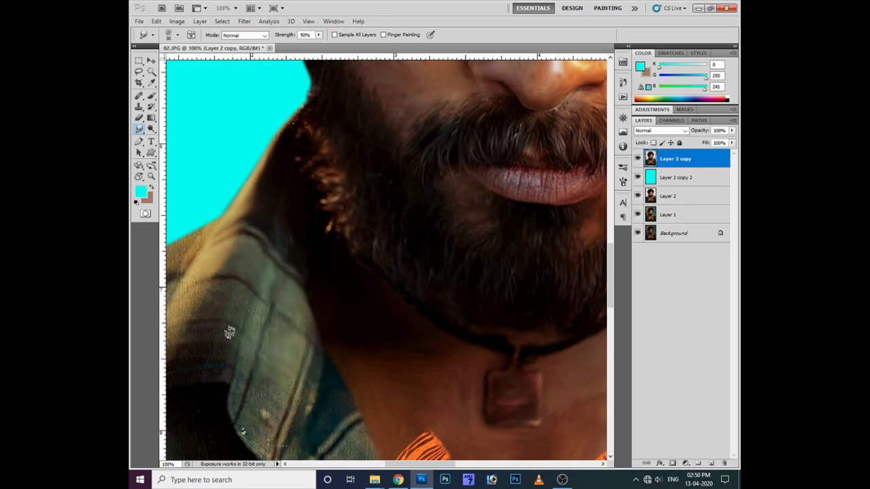
mouse_move(208, 294)
mouse_down()
mouse_move(260, 283)
mouse_move(258, 297)
mouse_up()
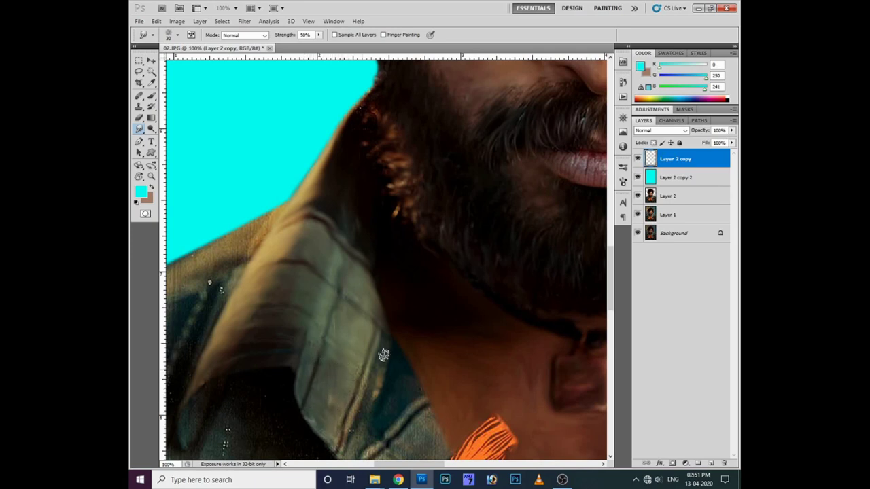
scroll(379, 376, down, 1)
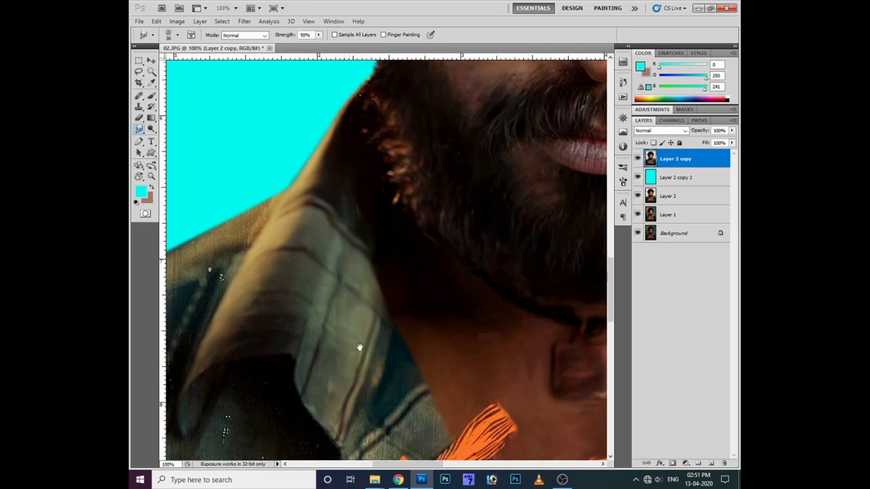
scroll(372, 376, down, 4)
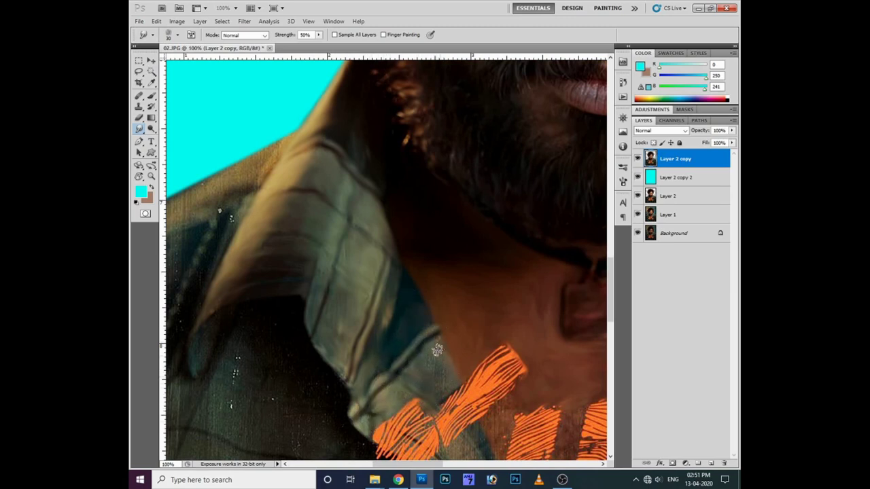
drag(434, 370, 345, 284)
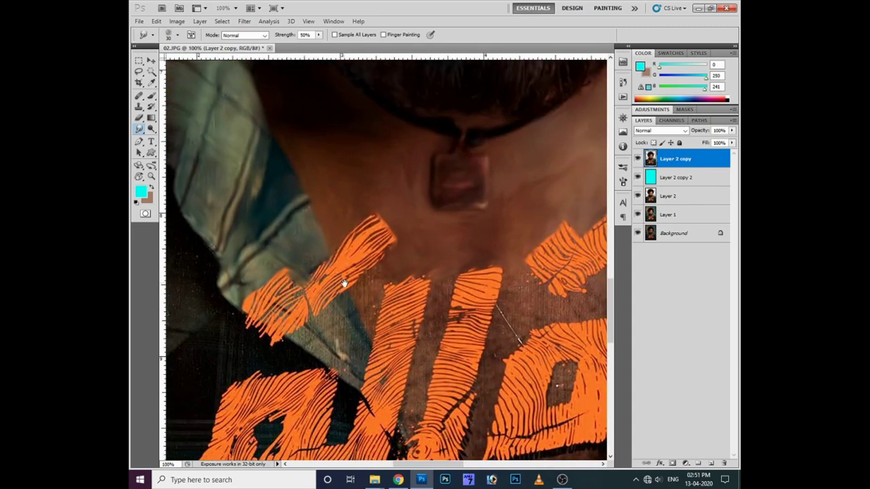
- Select all orange title strokes with Magic Wand and Similar, then lasso-subtract the face
key(w)
click(349, 259)
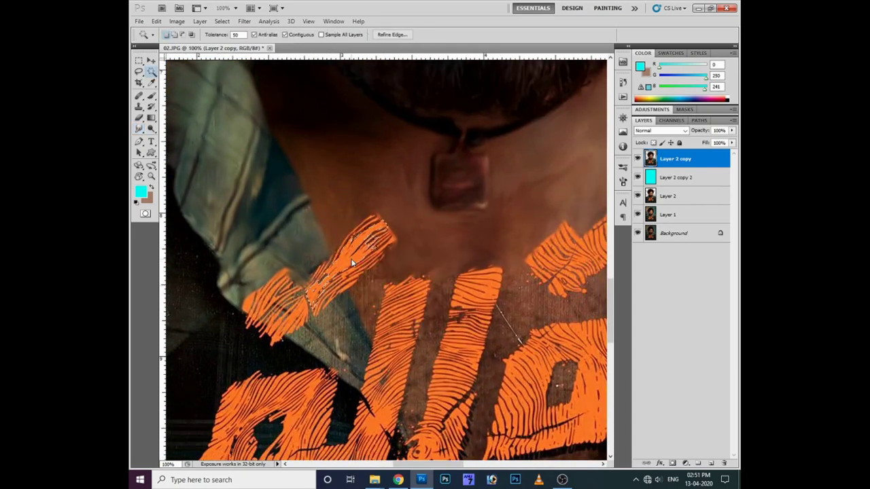
right_click(357, 258)
click(363, 299)
key(ctrl+minus)
key(ctrl+minus)
key(ctrl+minus)
key(l)
scroll(361, 299, down, 1)
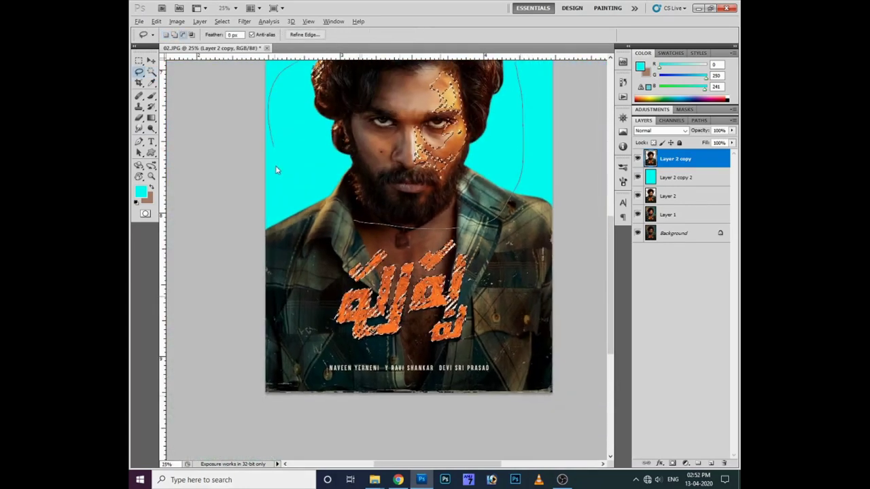
drag(383, 248, 373, 295)
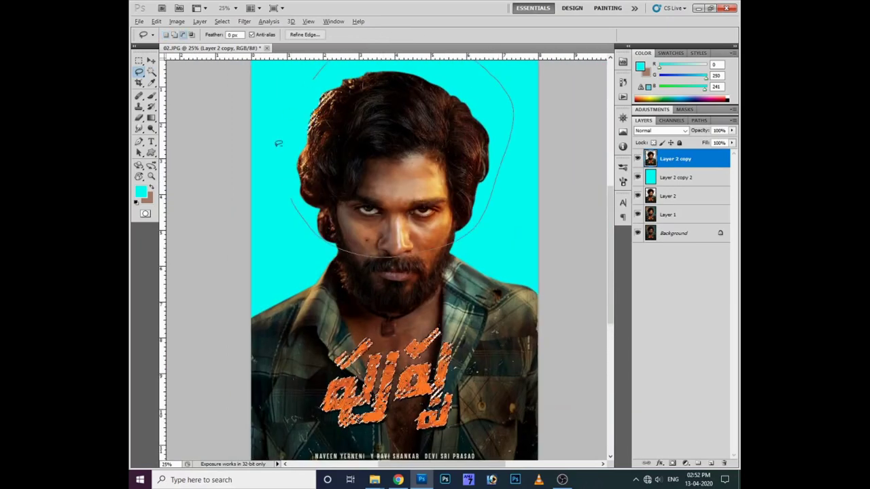
drag(342, 250, 347, 157)
mouse_move(311, 271)
mouse_down()
mouse_move(479, 240)
mouse_move(422, 279)
mouse_up()
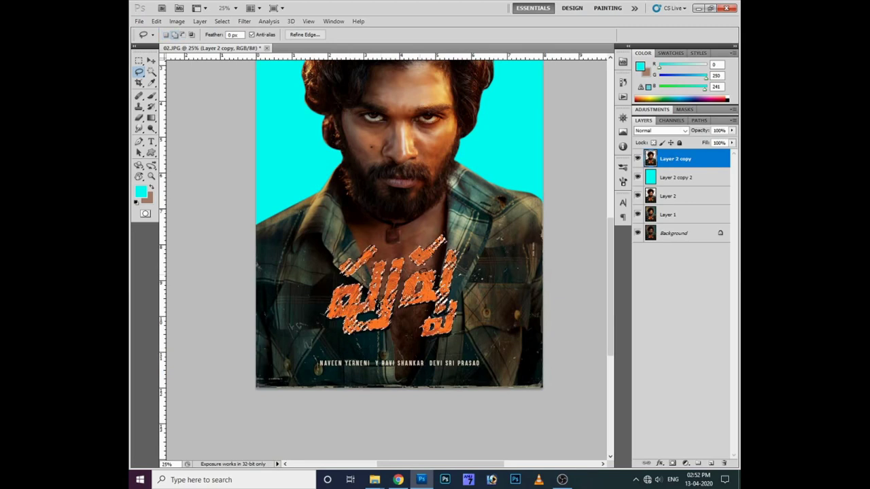
- Feather the selection 2 px, copy it to a hidden Layer 3, and reselect Layer 2 copy
key(shift+F6)
key(Return)
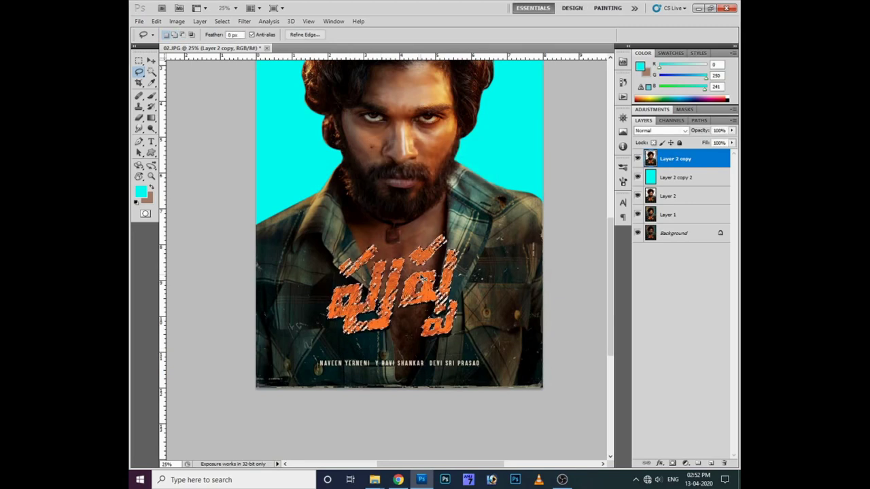
key(ctrl+j)
click(638, 158)
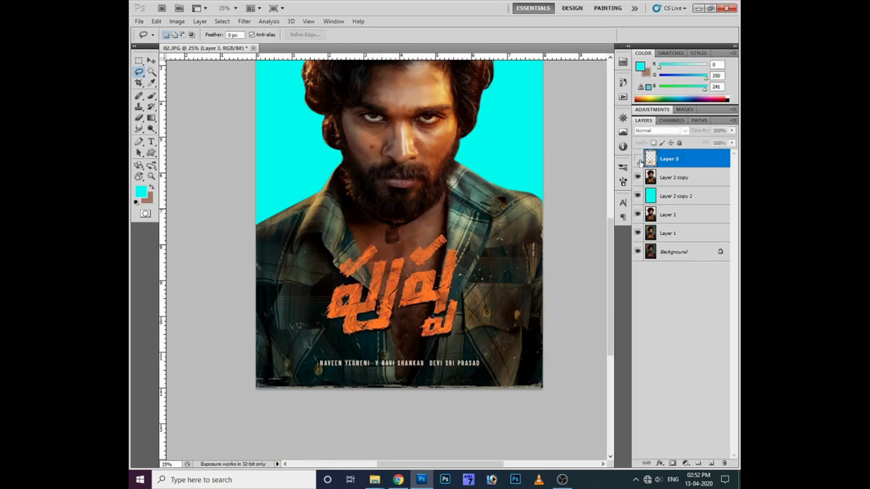
key(ctrl+plus)
key(ctrl+plus)
key(ctrl+plus)
click(675, 177)
key(ctrl+plus)
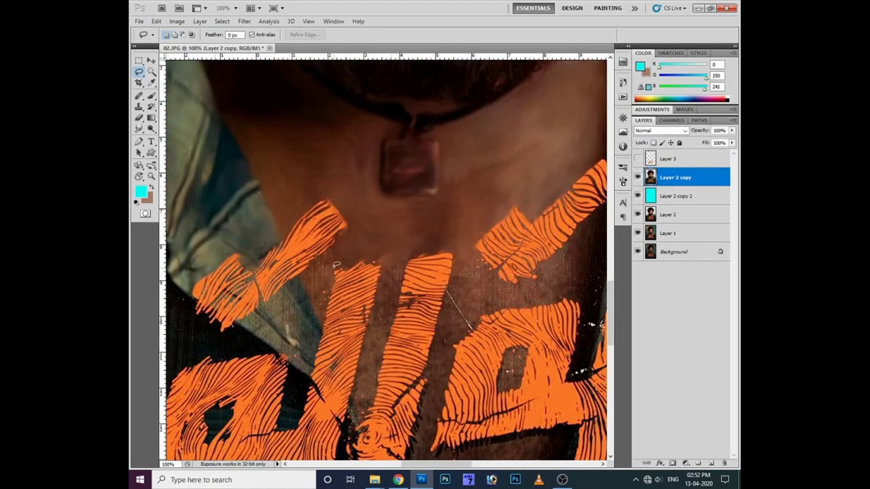
- With the Smudge tool, smooth the shirt edge near the title and the shirt seam stitching
right_click(138, 128)
click(167, 147)
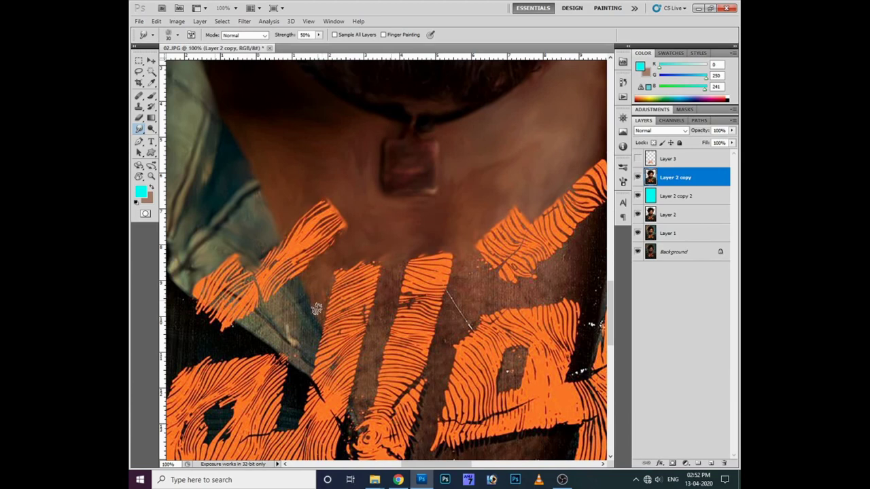
drag(284, 336, 303, 359)
drag(261, 326, 303, 333)
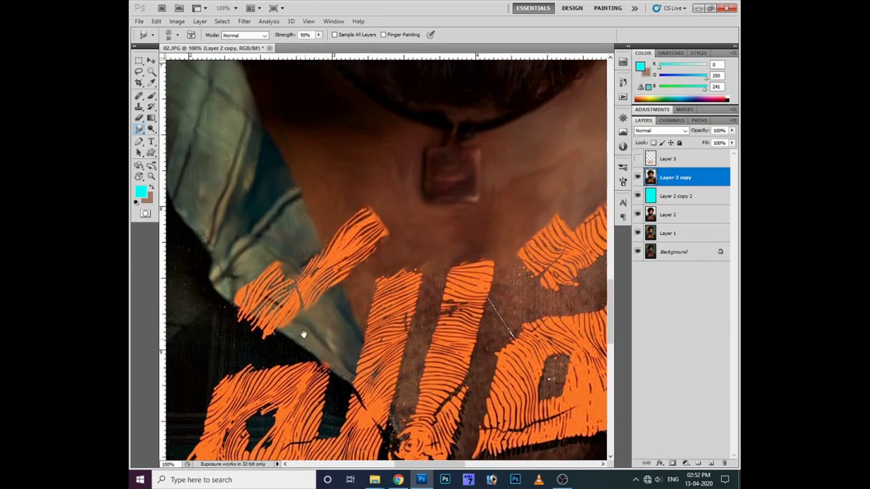
drag(350, 378, 472, 431)
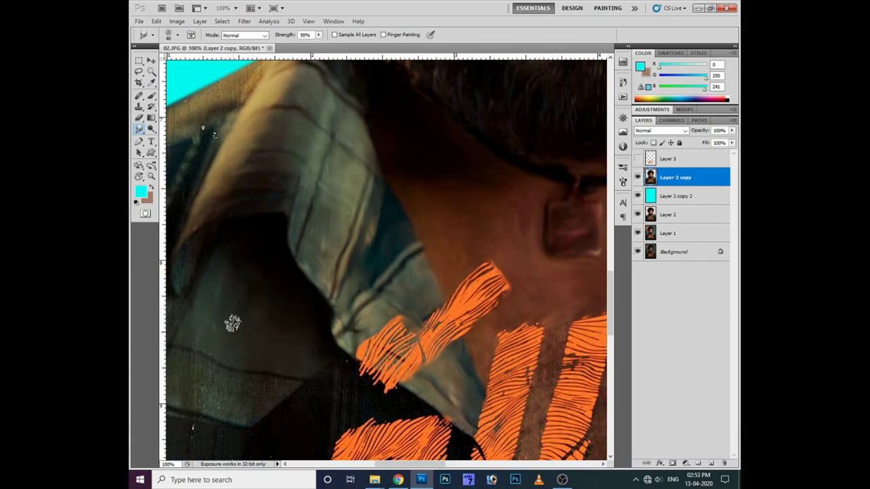
drag(192, 340, 281, 342)
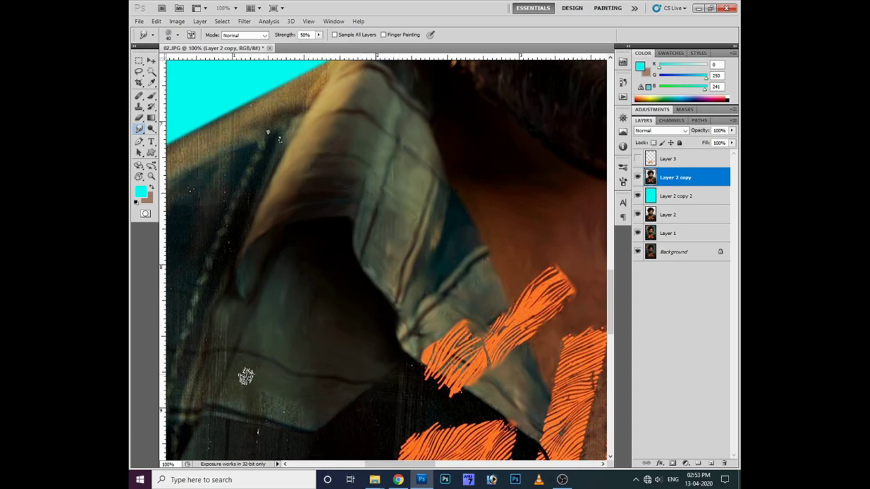
scroll(292, 407, left, 5)
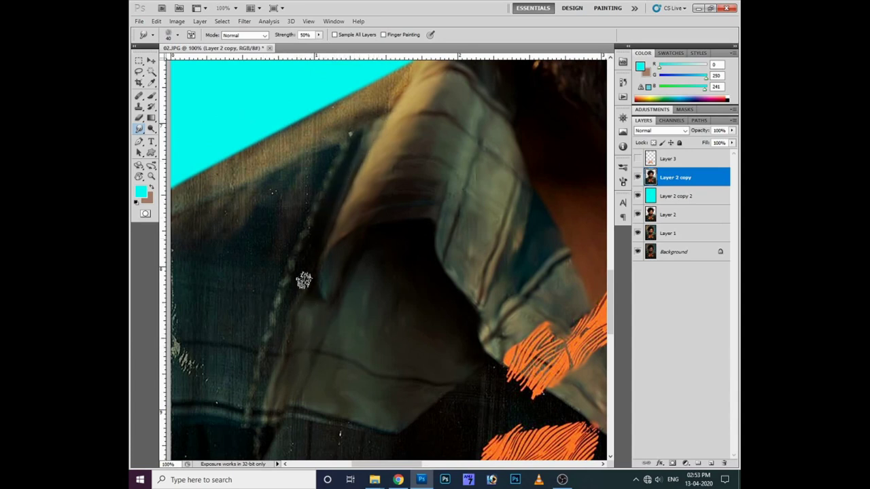
mouse_move(348, 157)
mouse_down()
mouse_move(311, 197)
mouse_move(264, 307)
mouse_move(266, 422)
mouse_move(295, 412)
mouse_move(410, 437)
mouse_move(388, 431)
mouse_move(446, 405)
mouse_up()
- Smudge the dark shirt area, the lower stripes and the pale specks on the shirt
mouse_move(497, 380)
mouse_down()
mouse_move(464, 360)
mouse_move(509, 361)
mouse_move(491, 383)
mouse_move(472, 373)
mouse_move(431, 425)
mouse_move(433, 353)
mouse_up()
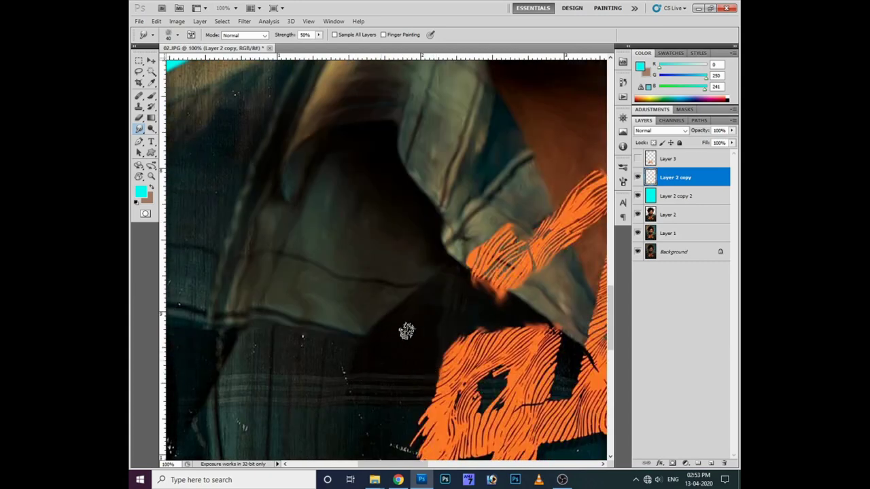
mouse_move(435, 311)
mouse_down()
mouse_move(365, 345)
mouse_move(276, 332)
mouse_move(267, 371)
mouse_move(346, 365)
mouse_move(337, 385)
mouse_move(314, 384)
mouse_up()
drag(209, 395, 366, 401)
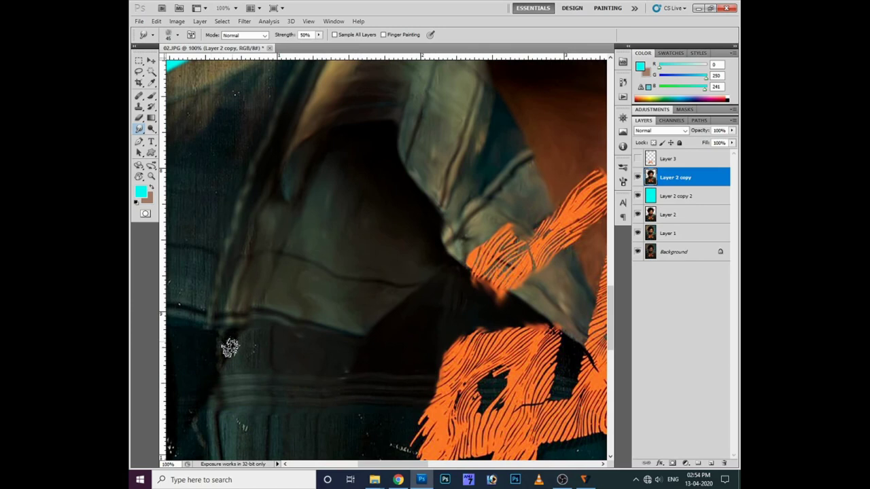
drag(229, 348, 304, 333)
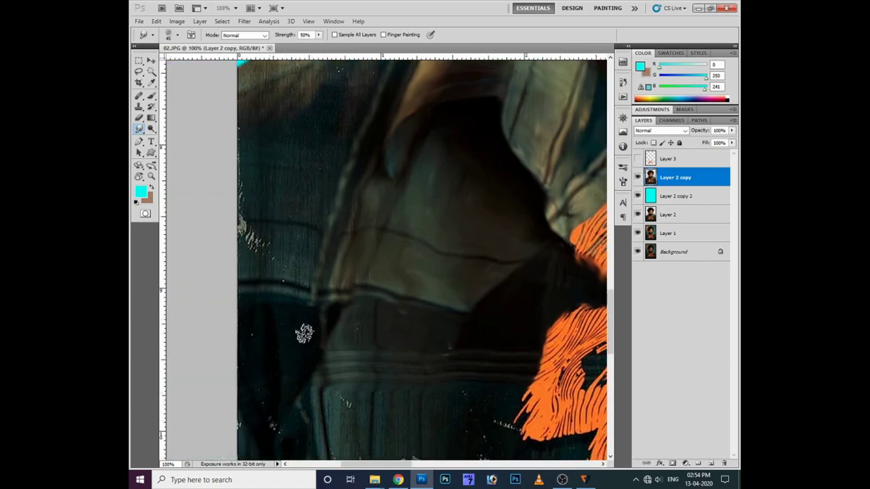
drag(322, 386, 501, 387)
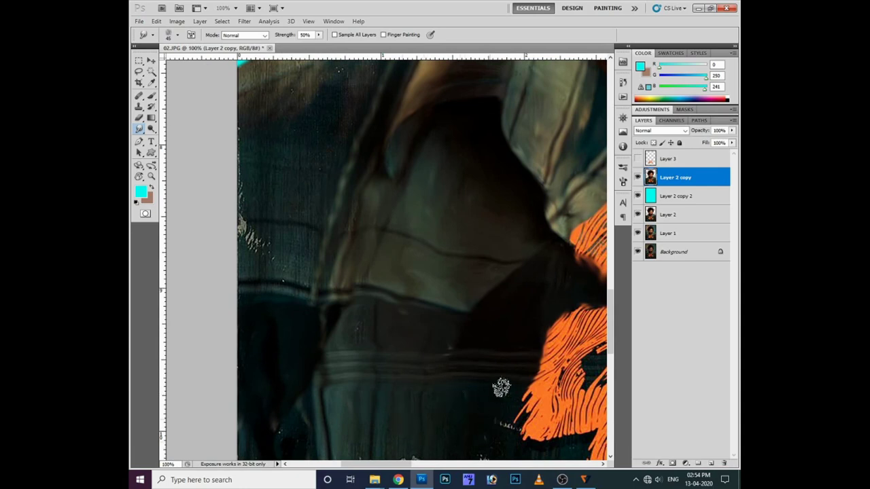
drag(419, 419, 279, 265)
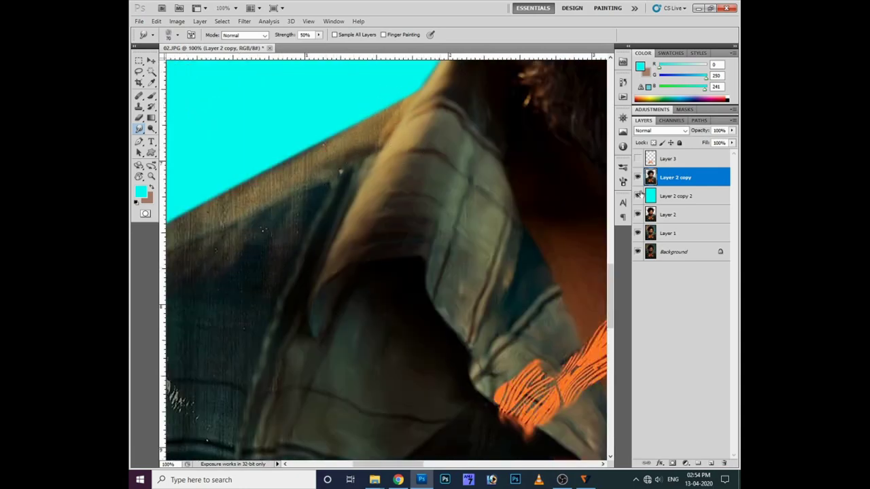
- Lock Layer 2 copy's transparent pixels, shrink the brush to 40, and smudge the shirt's left-edge streaks
click(652, 142)
key(bracketleft)
key(bracketleft)
key(bracketleft)
scroll(302, 178, left, 2)
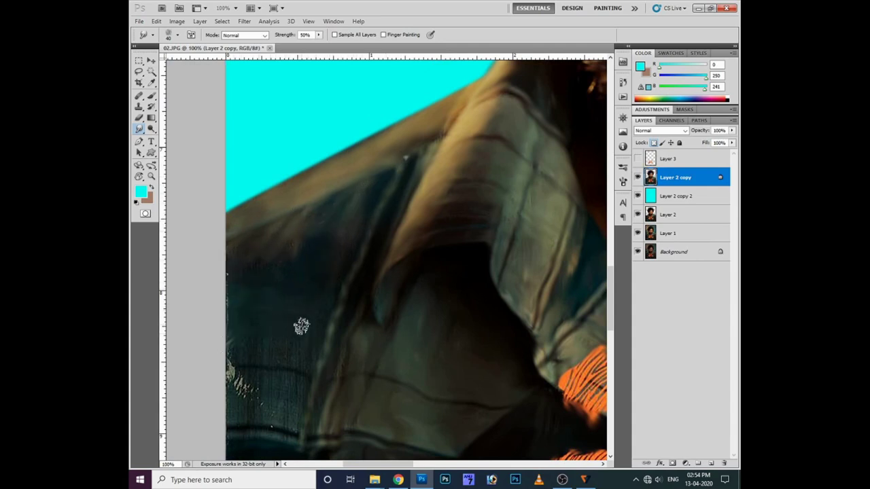
drag(235, 372, 271, 375)
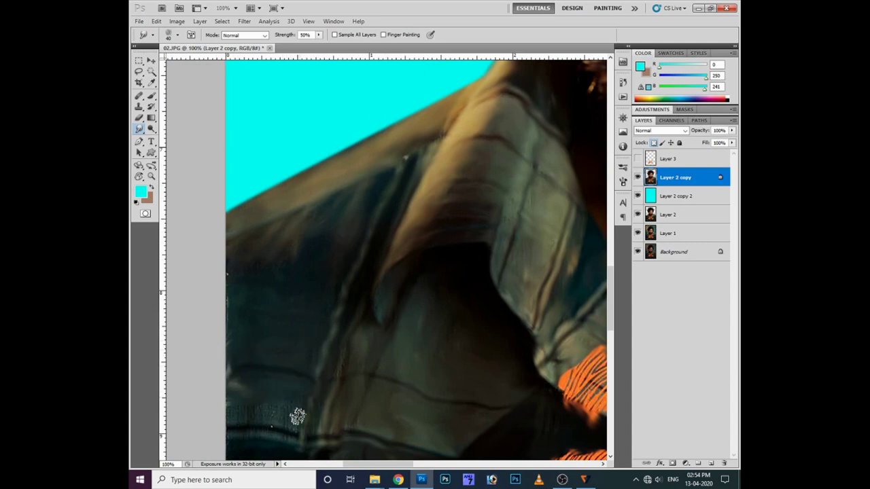
- Smudge the collar along the beard edge, the collar notch and the shoulder burn hole
key(ctrl+minus)
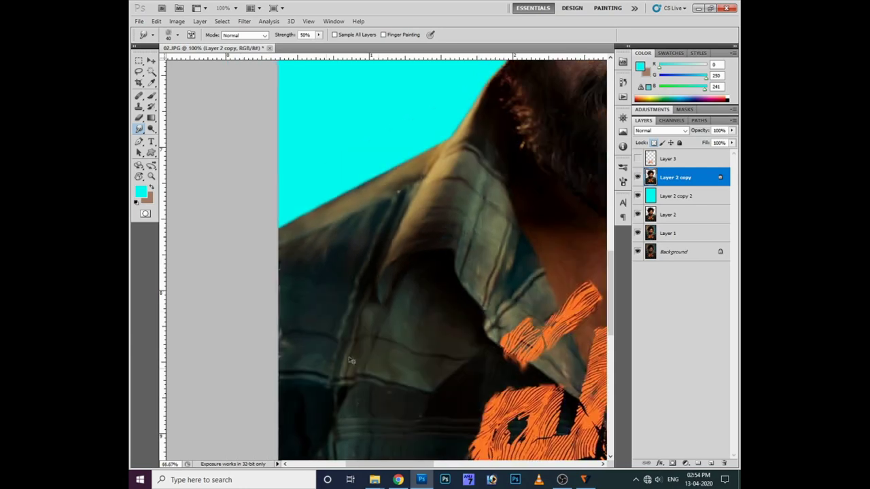
drag(313, 373, 345, 285)
key(ctrl+plus)
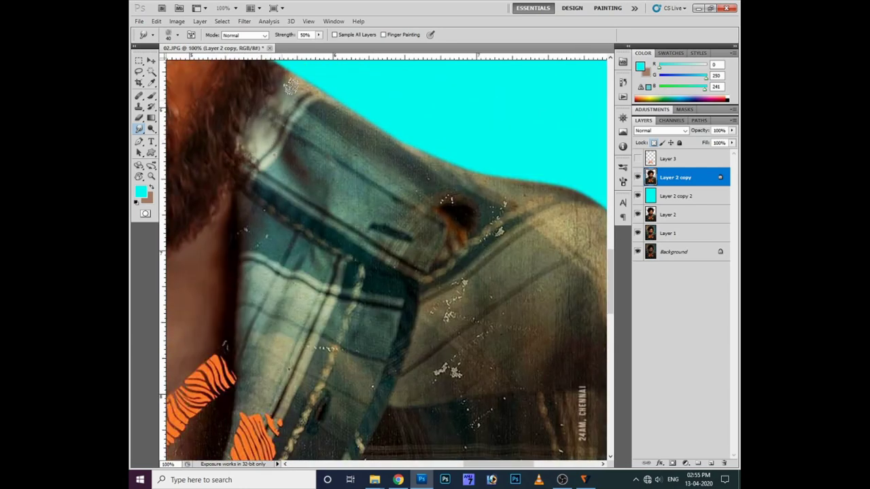
mouse_move(291, 111)
mouse_down()
mouse_move(265, 141)
mouse_move(405, 262)
mouse_up()
drag(288, 221, 359, 260)
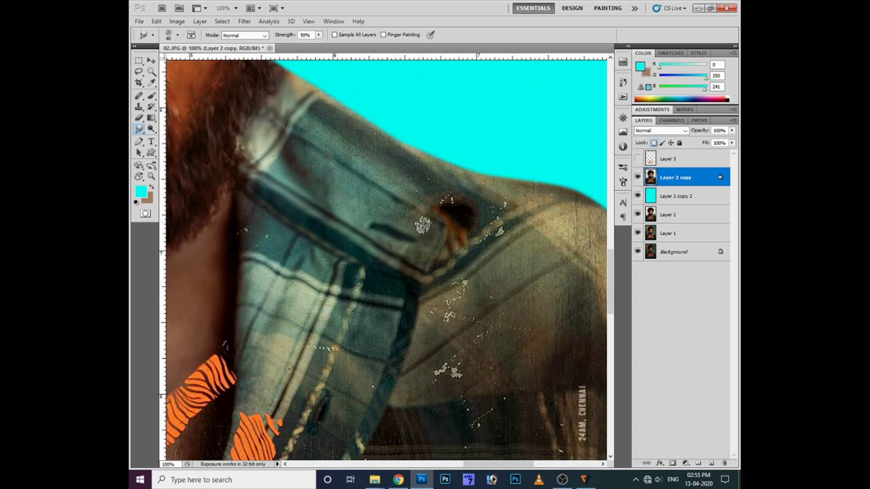
drag(423, 267, 404, 192)
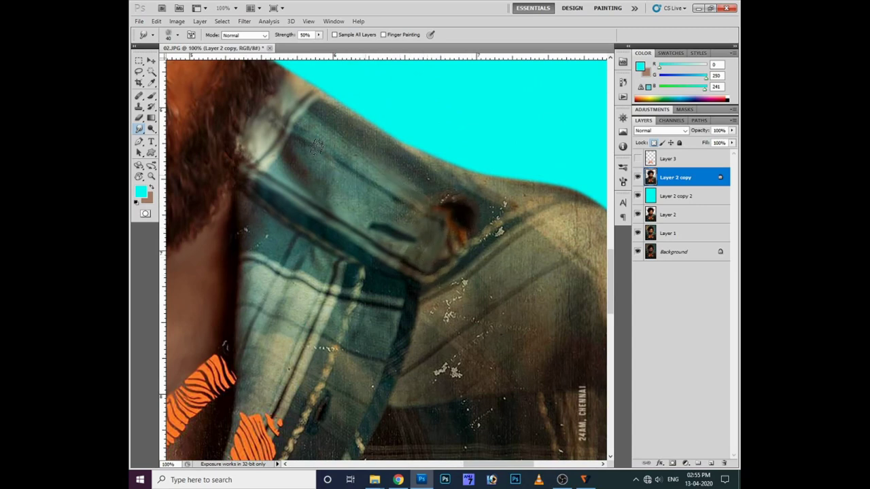
- Smudge the plaid across the collar and along the shoulder edge
drag(345, 207, 413, 255)
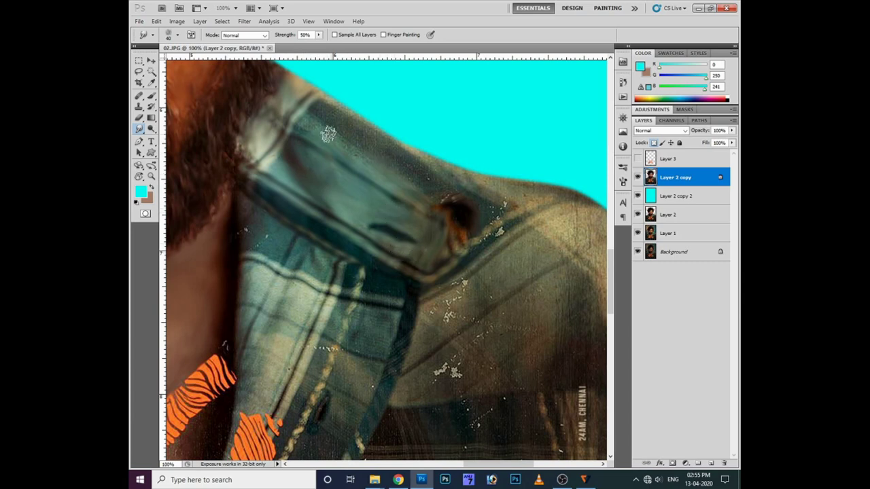
drag(328, 124, 328, 94)
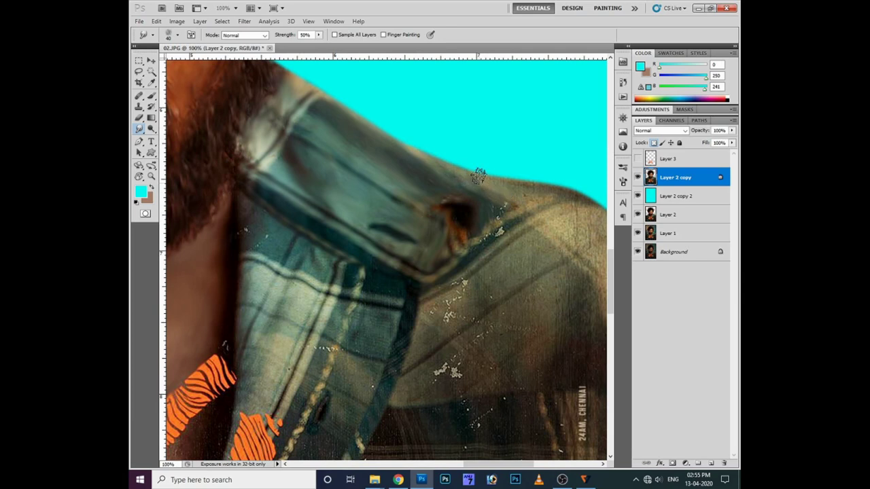
mouse_move(498, 177)
mouse_down()
mouse_move(489, 210)
mouse_move(431, 233)
mouse_up()
drag(498, 213, 515, 219)
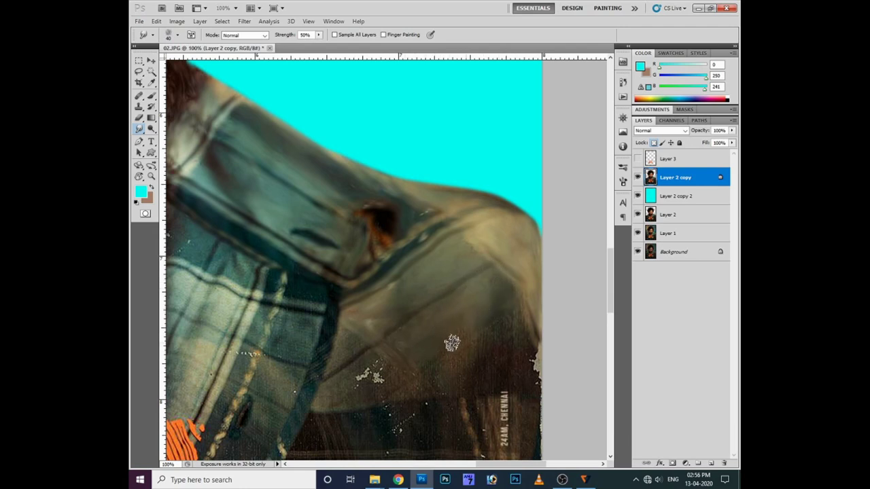
- Smear a band of the shirt and the vertical 24AM. CHENNAI lettering into streaks
mouse_move(334, 372)
mouse_down()
mouse_move(367, 333)
mouse_move(377, 282)
mouse_up()
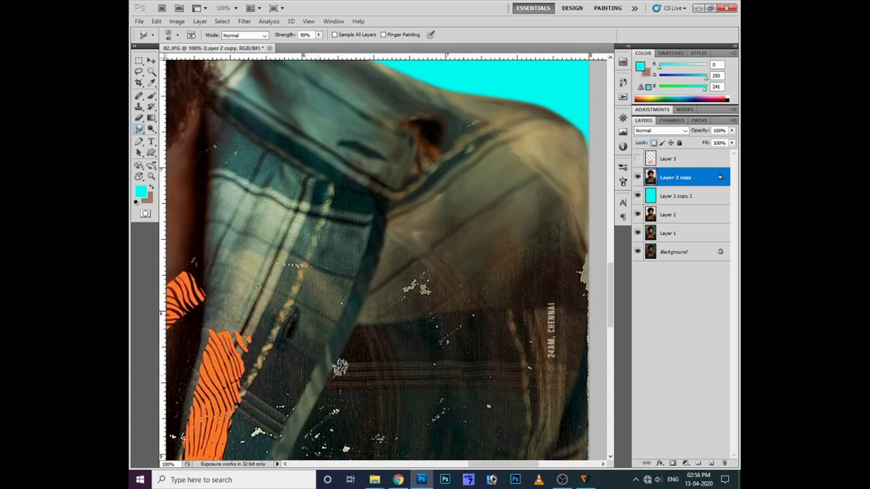
mouse_move(401, 365)
mouse_down()
mouse_move(359, 380)
mouse_move(530, 384)
mouse_move(362, 361)
mouse_up()
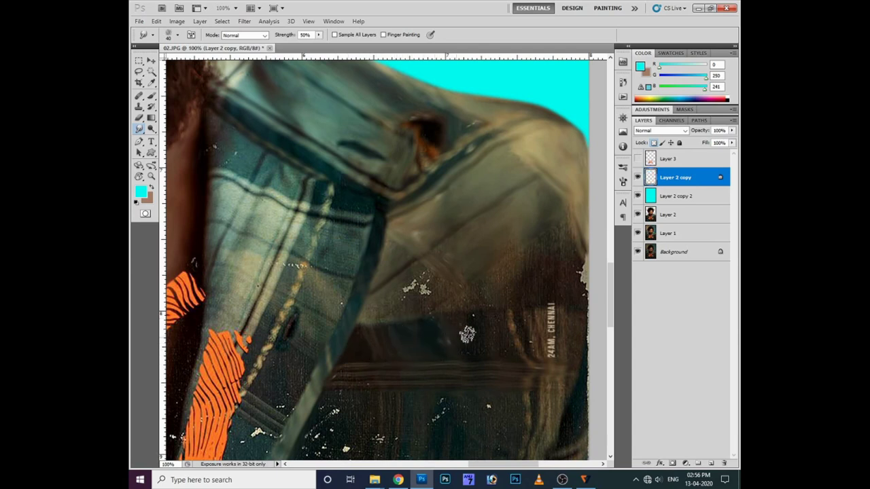
mouse_move(506, 321)
mouse_down()
mouse_move(547, 349)
mouse_move(563, 316)
mouse_move(578, 313)
mouse_move(567, 227)
mouse_up()
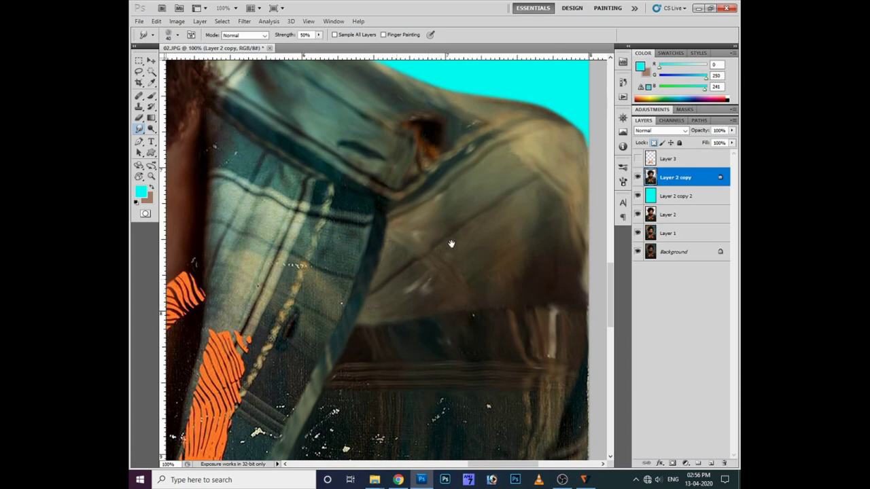
drag(450, 243, 396, 242)
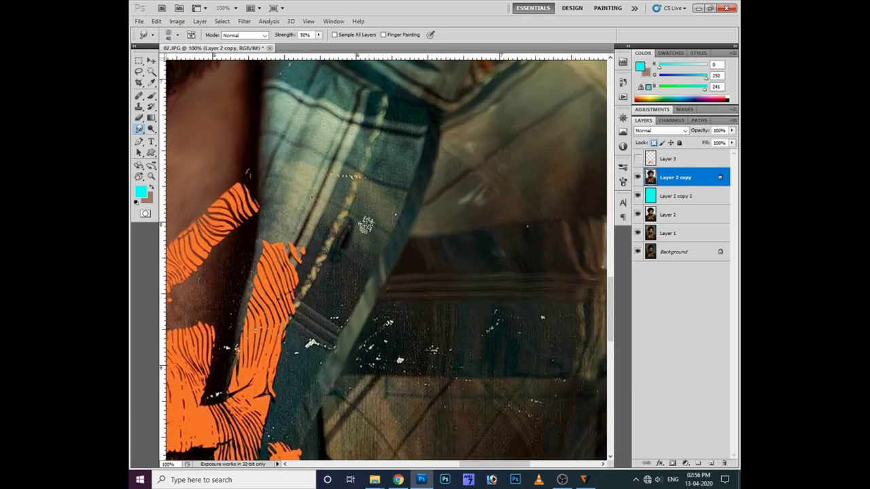
- Smudge away the light streak along the shirt edge and soften the collar
mouse_move(293, 303)
mouse_down()
mouse_move(354, 175)
mouse_move(411, 186)
mouse_up()
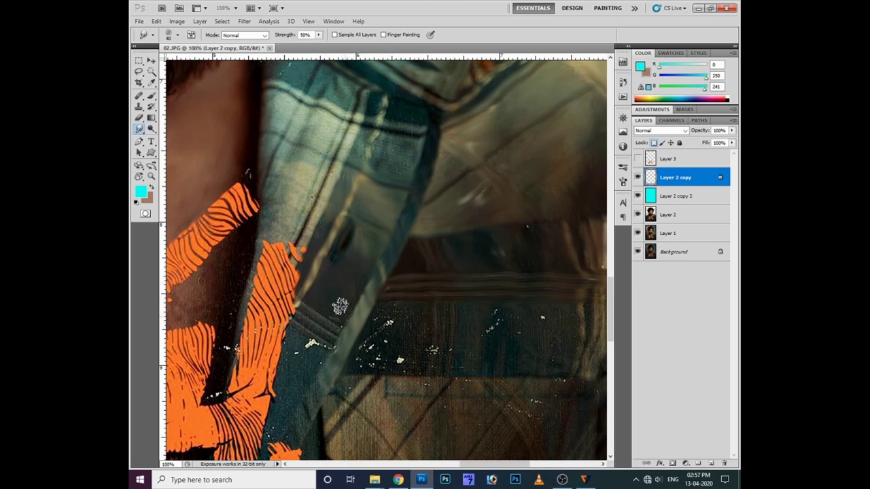
scroll(346, 299, up, 2)
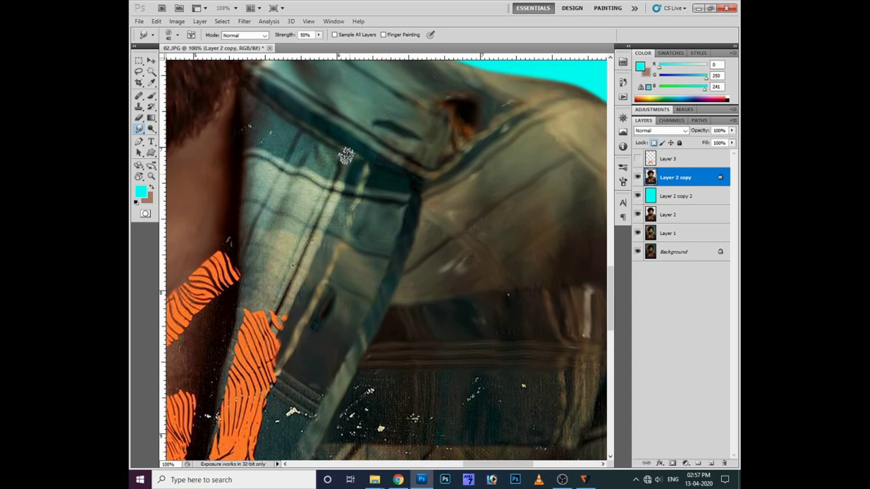
drag(317, 225, 289, 275)
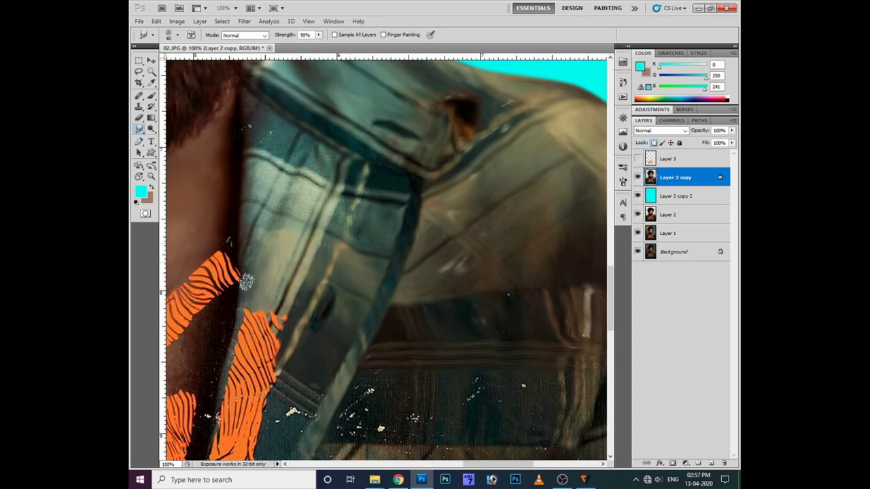
drag(271, 205, 301, 221)
mouse_move(283, 181)
mouse_down()
mouse_move(316, 195)
mouse_move(301, 146)
mouse_up()
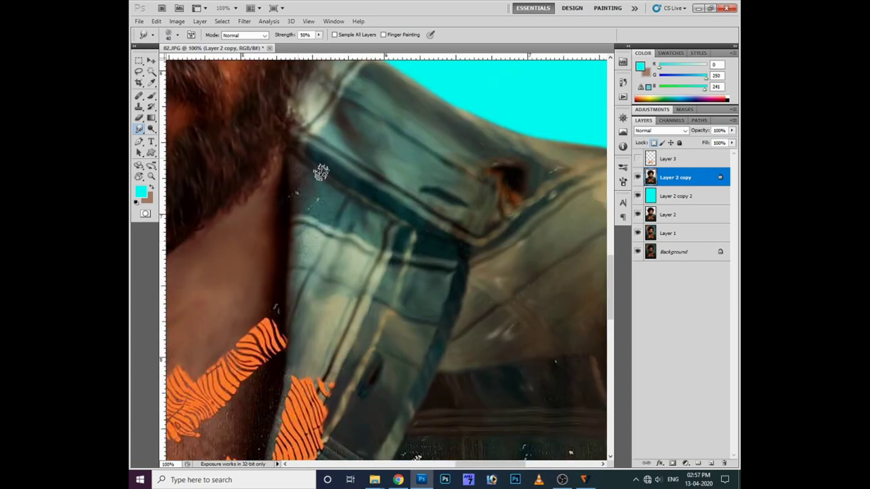
drag(306, 214, 298, 250)
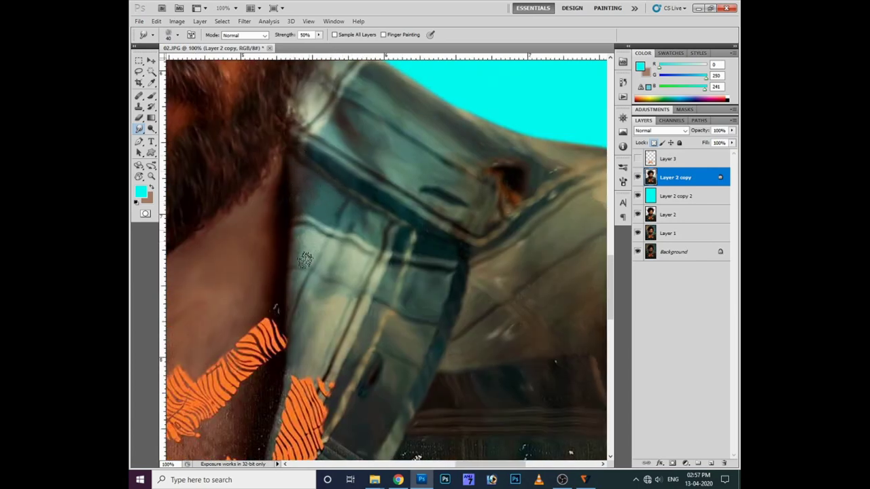
- Smear the lower edge of the orange lettering block into the dark shirt fabric
scroll(307, 273, down, 2)
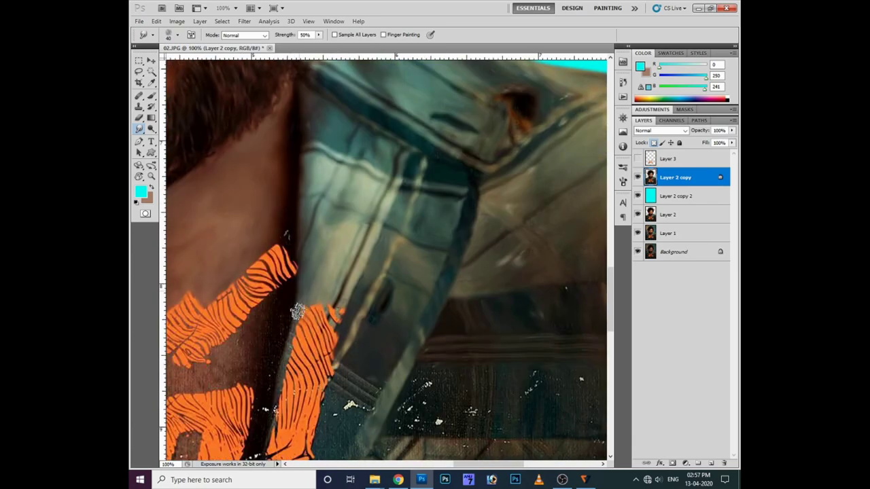
scroll(309, 266, down, 1)
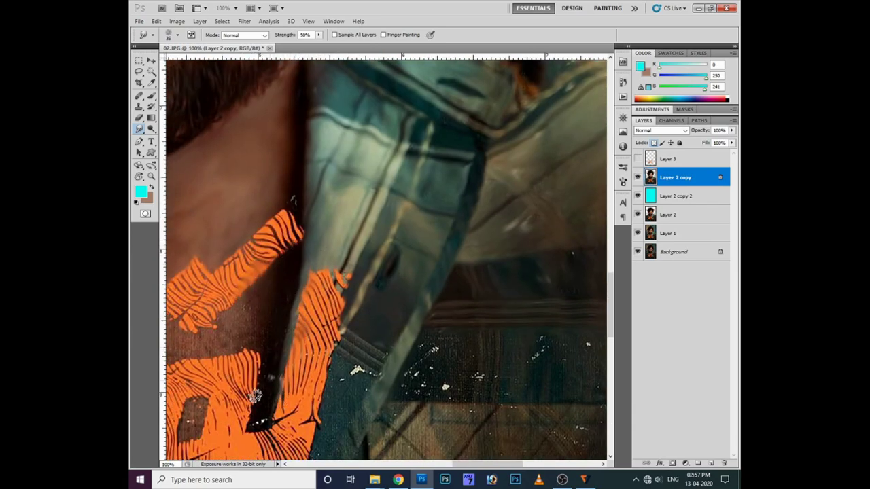
drag(255, 398, 335, 258)
drag(289, 297, 218, 293)
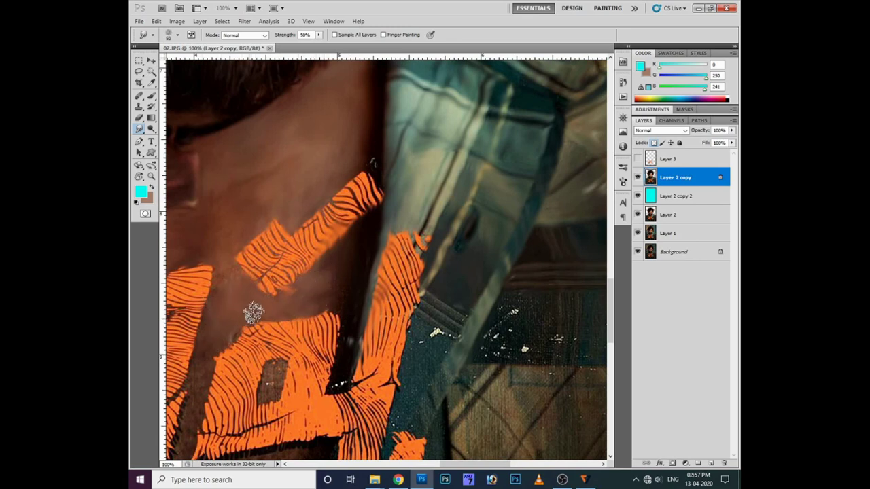
drag(357, 287, 398, 247)
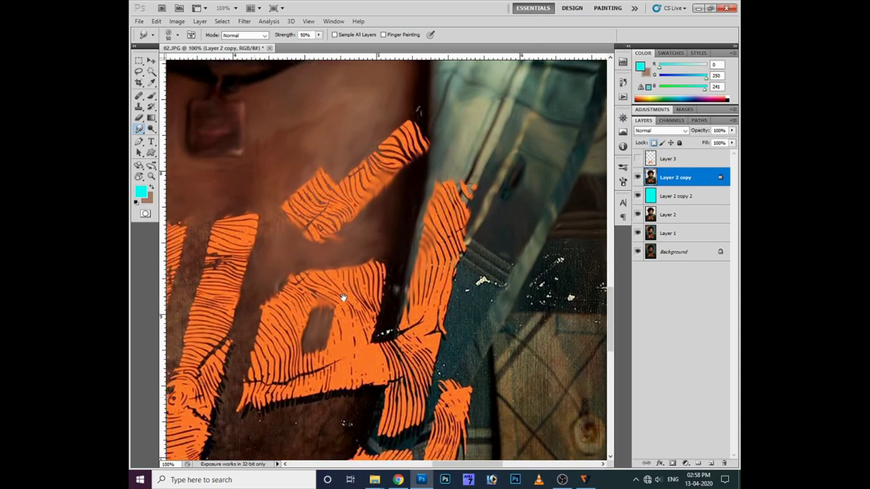
drag(311, 354, 399, 252)
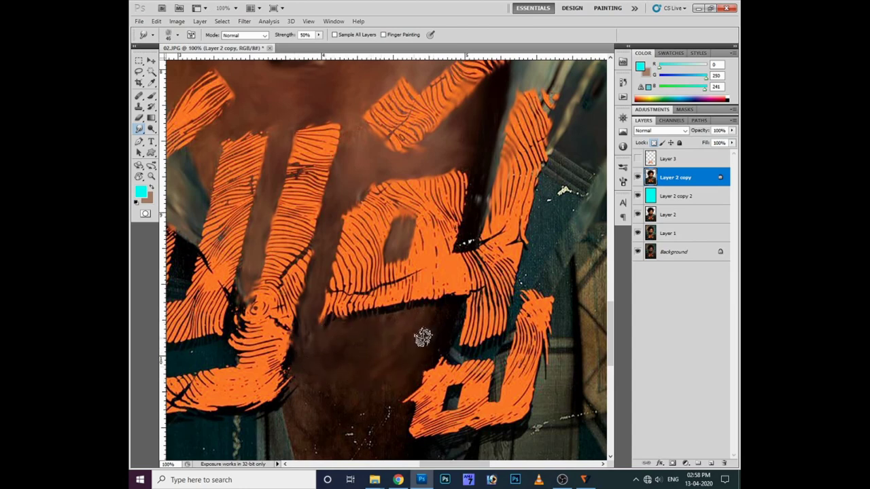
key(ctrl+minus)
scroll(367, 306, up, 5)
scroll(383, 286, up, 5)
- Zoom to 200% on the eye and smear the eyebrow's end into the skin
key(ctrl+plus)
right_click(394, 275)
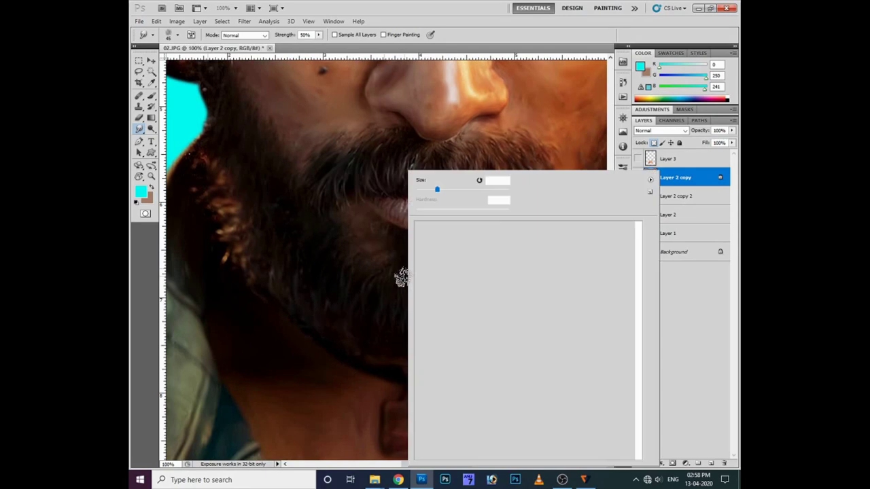
key(Escape)
scroll(380, 272, up, 5)
scroll(379, 269, up, 3)
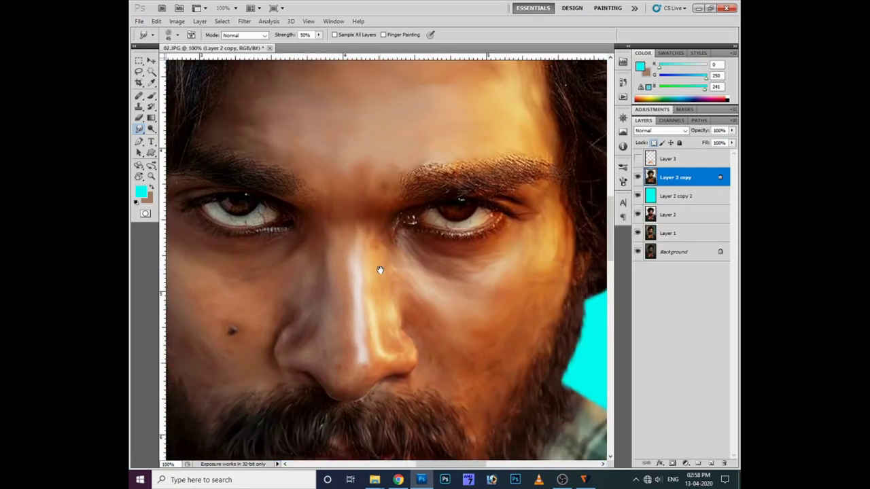
key(ctrl+plus)
drag(439, 129, 374, 163)
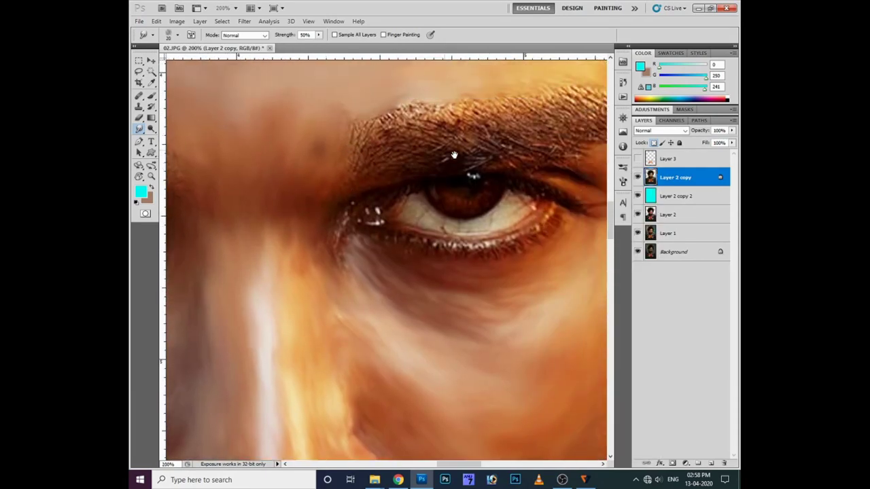
mouse_move(368, 118)
mouse_down()
mouse_move(442, 119)
mouse_move(408, 103)
mouse_up()
drag(501, 106, 466, 111)
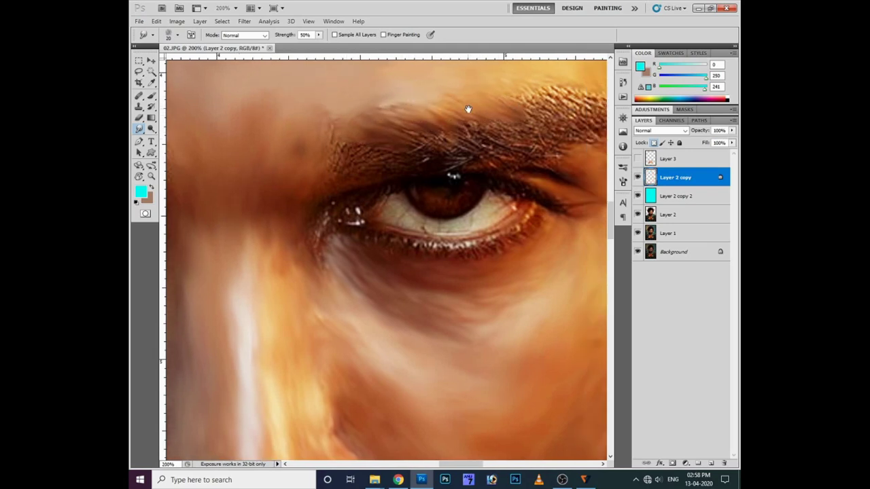
- Blend the eyebrow tail into the skin and switch to a different smudge brush preset
mouse_move(543, 107)
mouse_down()
mouse_move(529, 95)
mouse_move(484, 99)
mouse_up()
mouse_move(540, 131)
mouse_down()
mouse_move(517, 140)
mouse_move(432, 141)
mouse_move(453, 132)
mouse_move(467, 151)
mouse_move(398, 143)
mouse_move(407, 134)
mouse_move(402, 152)
mouse_move(301, 140)
mouse_move(269, 144)
mouse_move(310, 159)
mouse_move(268, 161)
mouse_move(252, 134)
mouse_move(275, 152)
mouse_up()
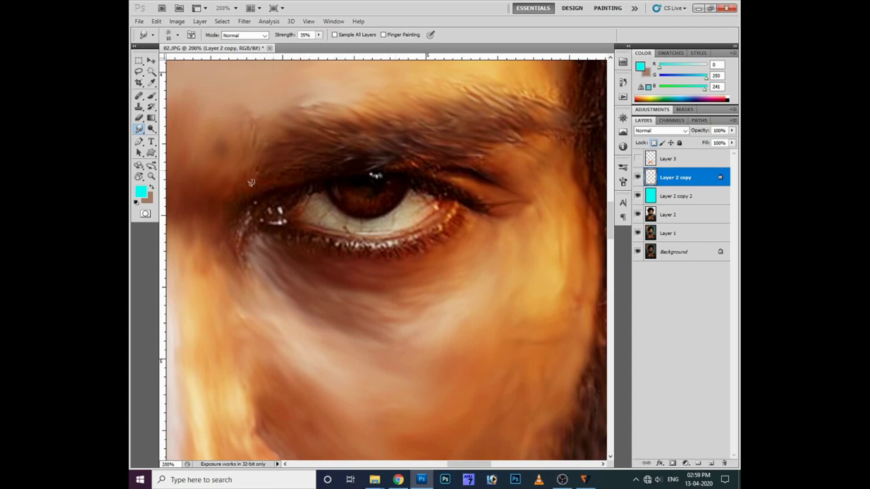
right_click(393, 190)
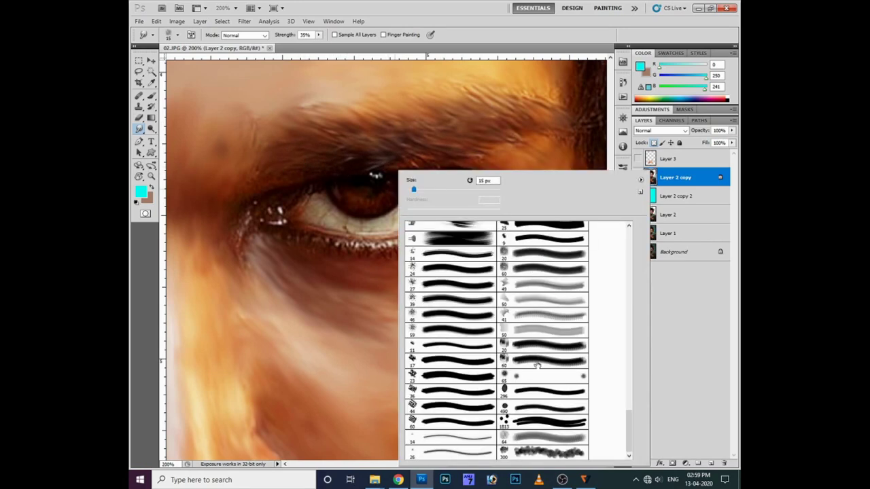
double_click(536, 365)
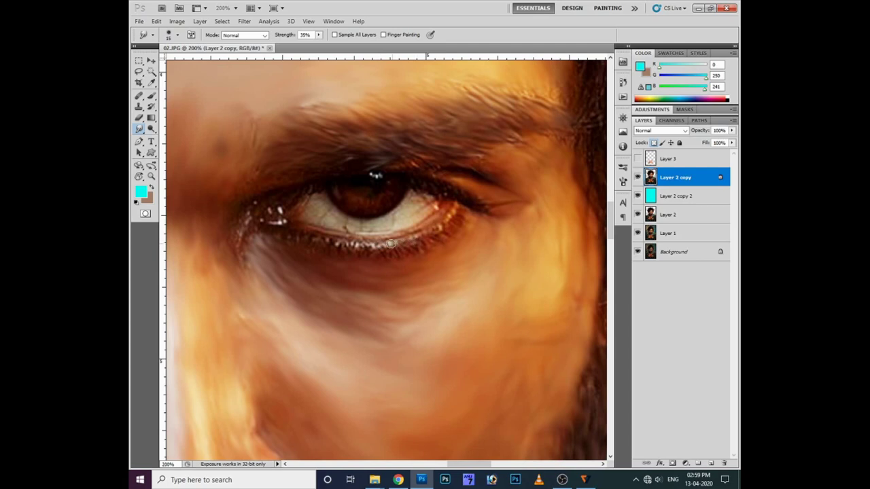